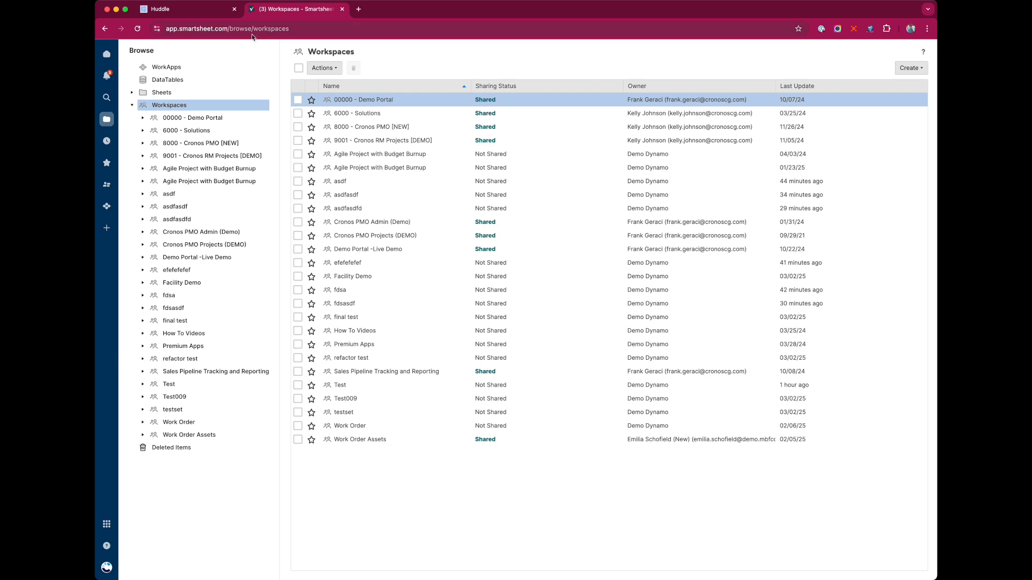
# Show Huddle's empty Portals page for the Cronos Demo account
pyautogui.click(201, 10)
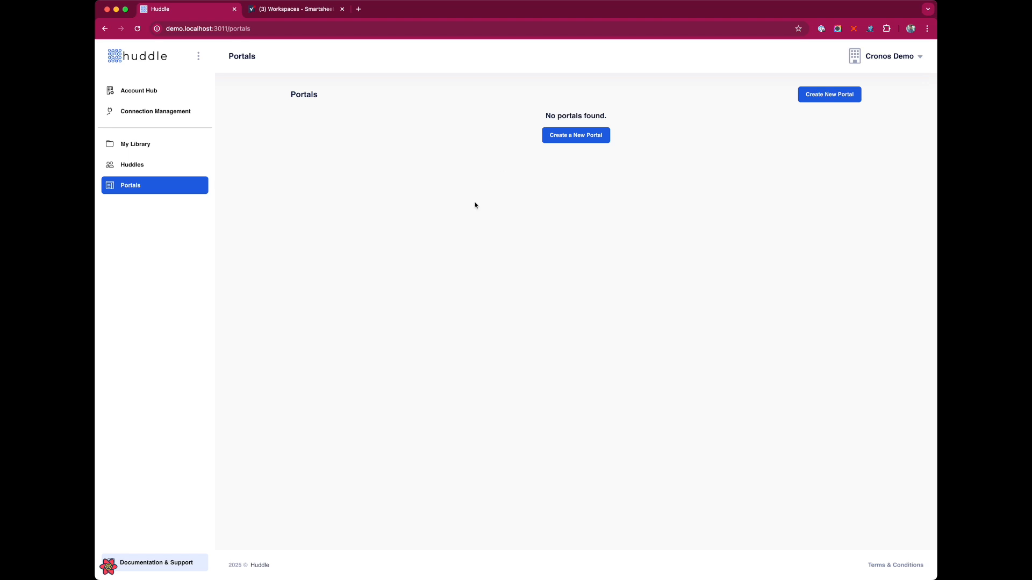
# Start a new portal named '[DEMO] Conference Request' with URL 'conference-request' and list its template modules
pyautogui.click(592, 136)
pyautogui.click(456, 154)
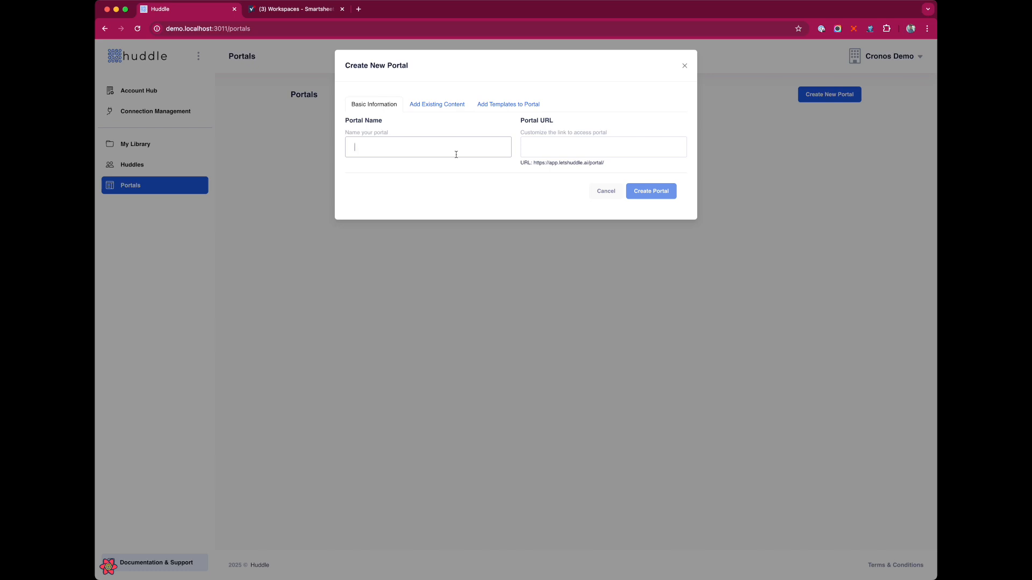
pyautogui.write('[DEMO] Confre')
pyautogui.press('BackSpace')
pyautogui.press('BackSpace')
pyautogui.write('erence ')
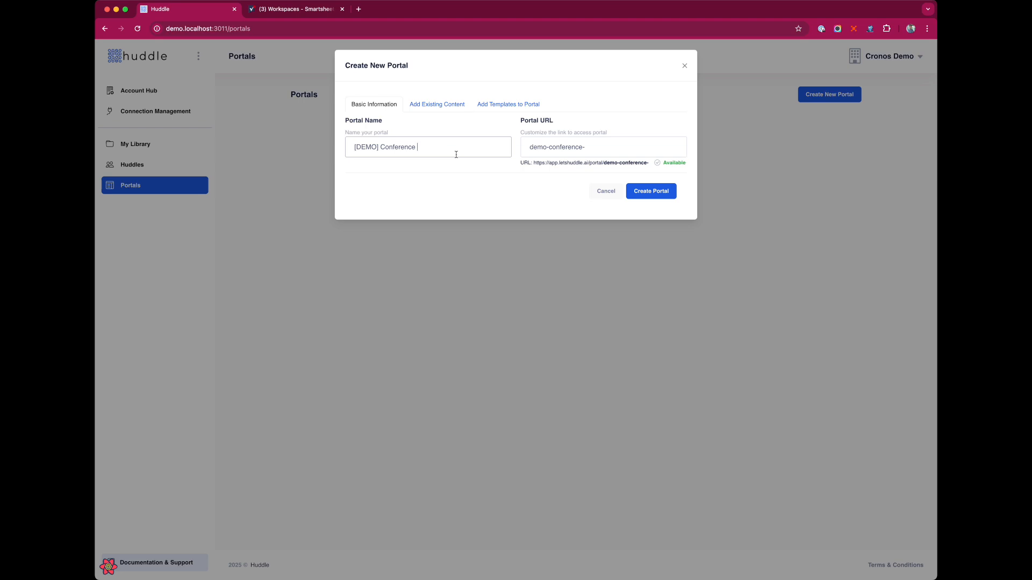
pyautogui.write('Request')
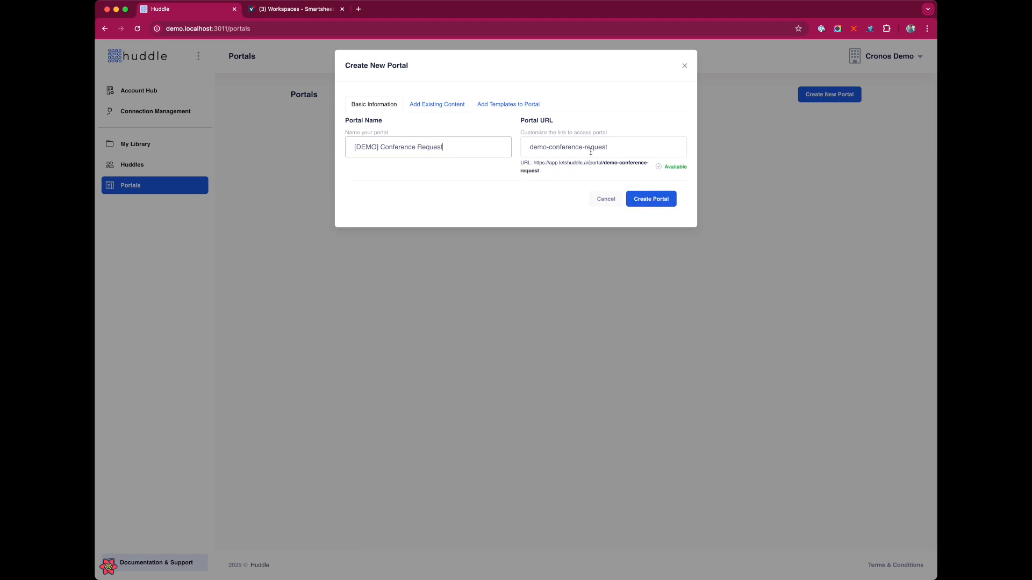
pyautogui.doubleClick(544, 152)
pyautogui.press('BackSpace')
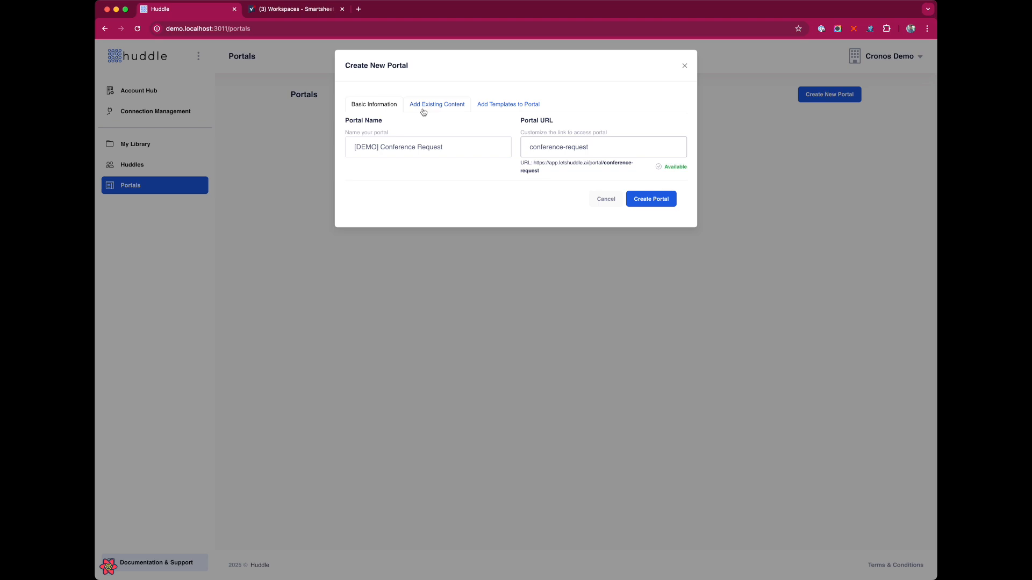
pyautogui.click(522, 108)
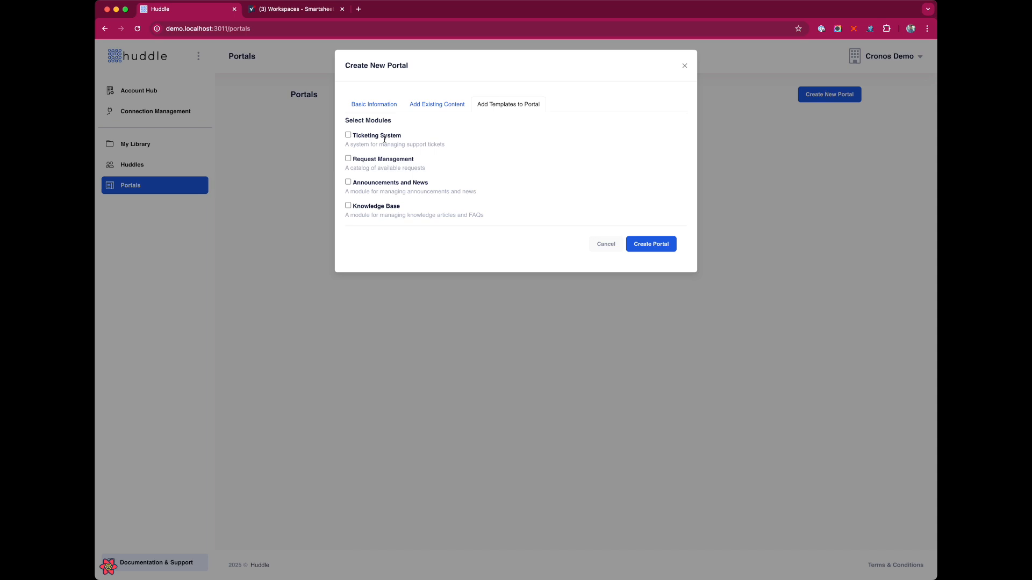
# Create the portal with the Request Management module, briefly checking the Smartsheet workspaces
pyautogui.click(348, 159)
pyautogui.click(659, 243)
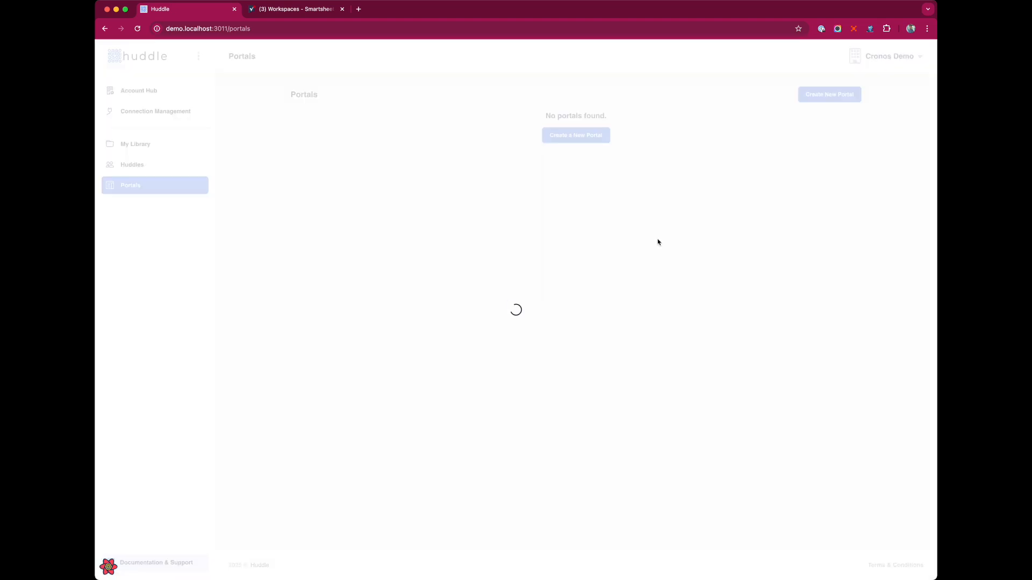
pyautogui.click(298, 10)
pyautogui.click(185, 10)
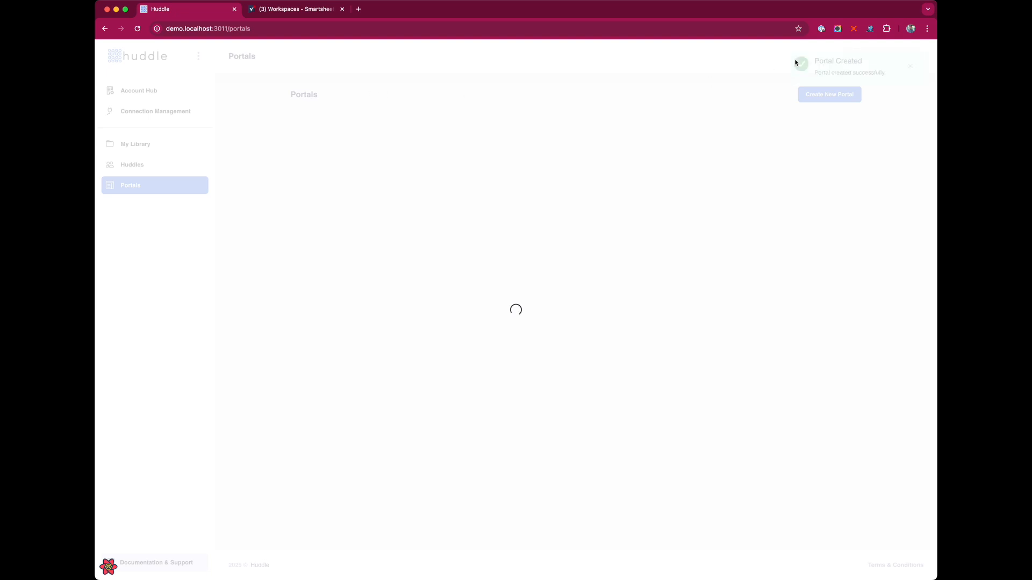
# Reload Smartsheet and open the [DEMO] Conference Request workspace's Request Management folder, selecting Request Catalog
pyautogui.click(264, 9)
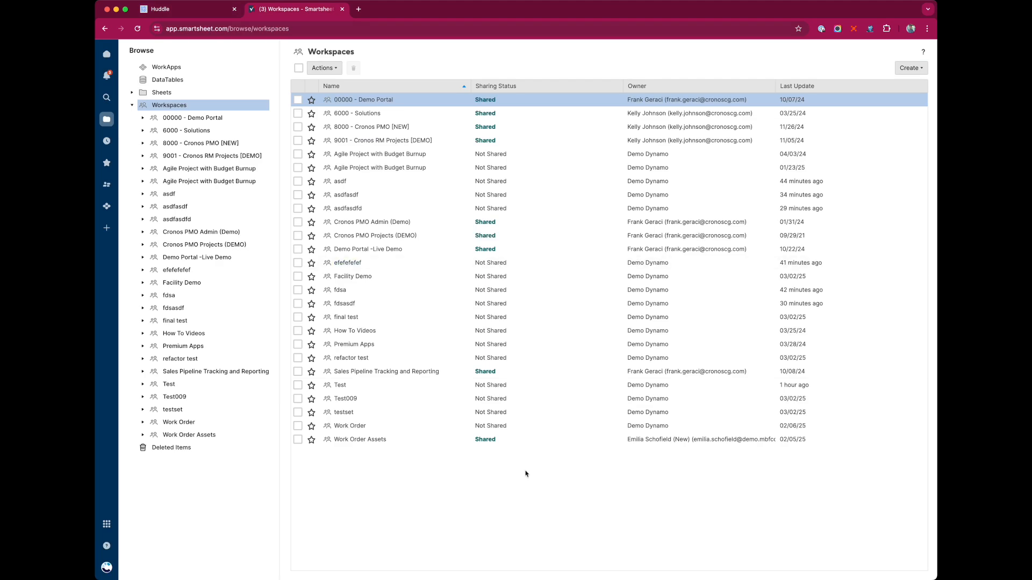
pyautogui.press('super+r')
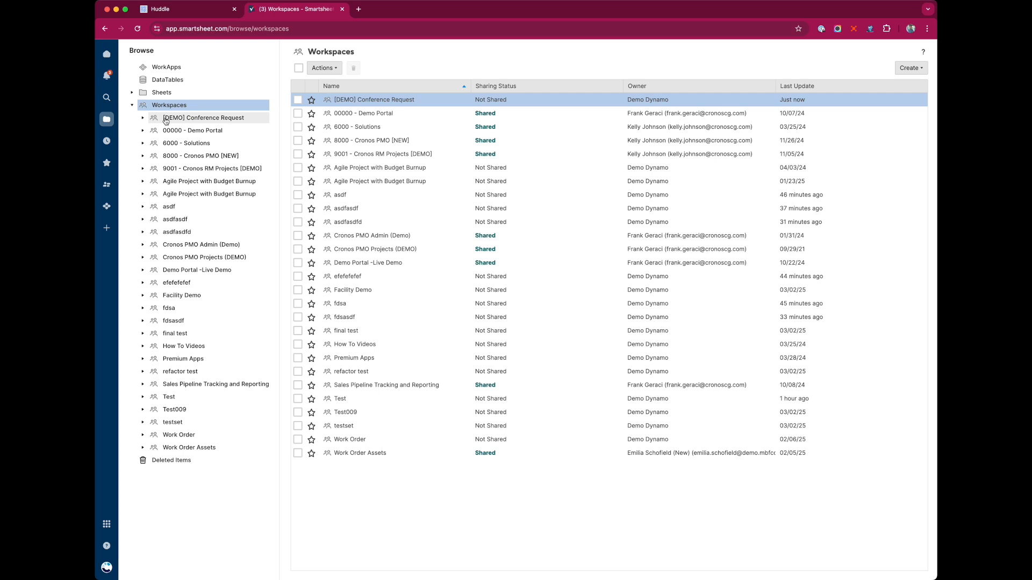
pyautogui.click(201, 121)
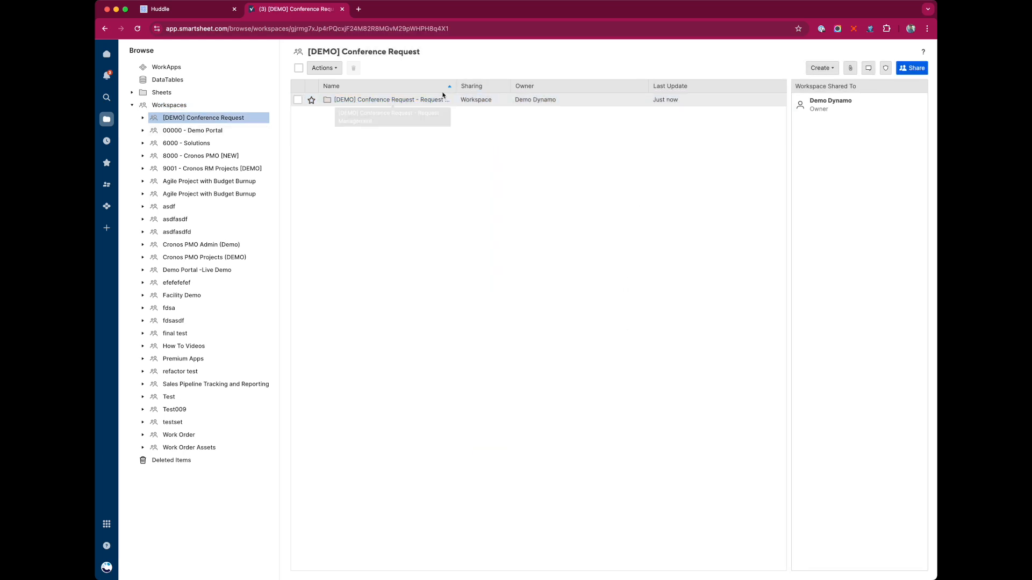
pyautogui.click(391, 100)
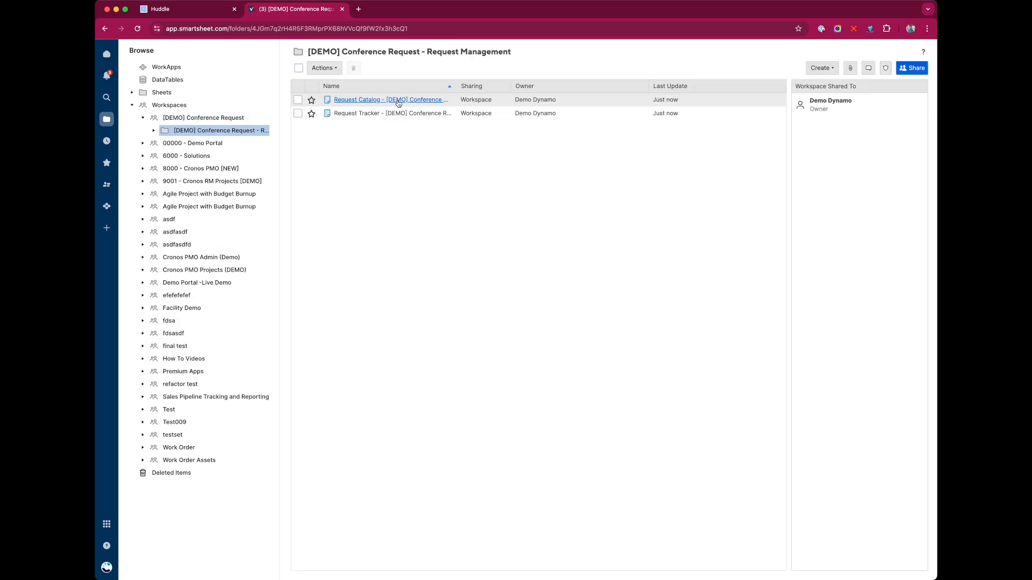
pyautogui.click(365, 101)
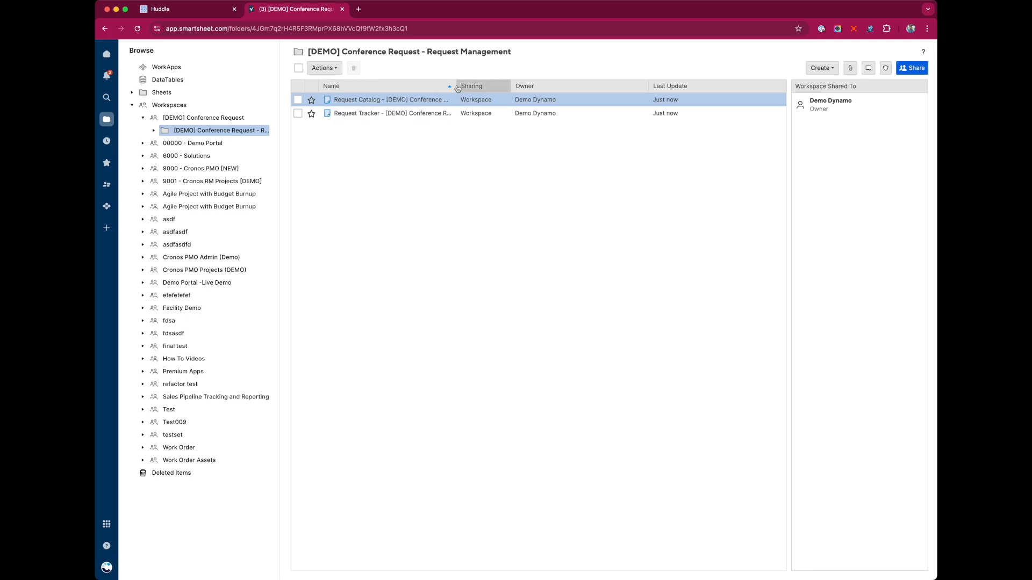
pyautogui.click(486, 86)
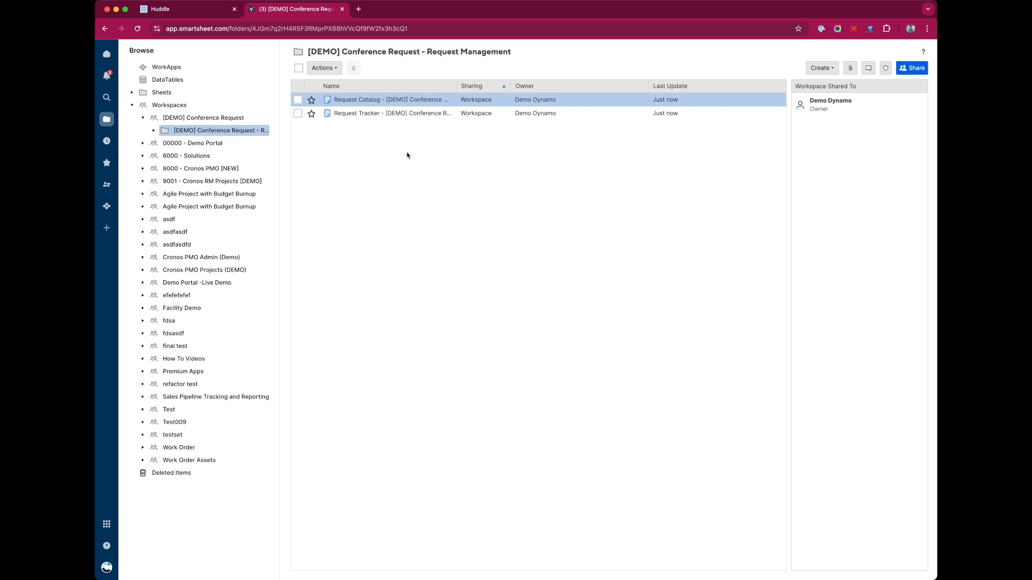
pyautogui.click(383, 102)
# Paste the 20 conference-room rows into the Request Catalog sheet and save
pyautogui.click(369, 102)
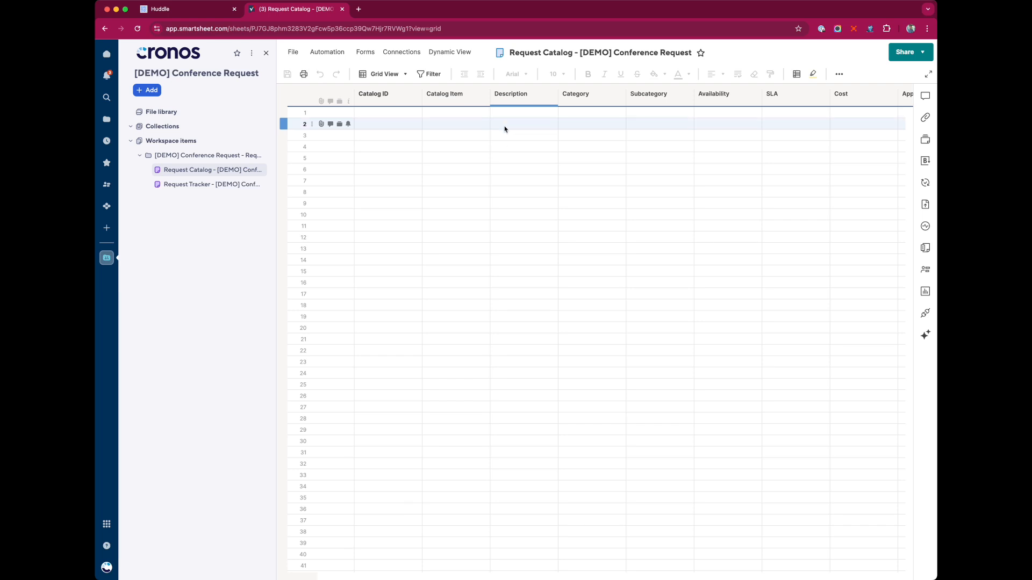
pyautogui.hscroll(5, 484, 110)
pyautogui.hscroll(5, 484, 111)
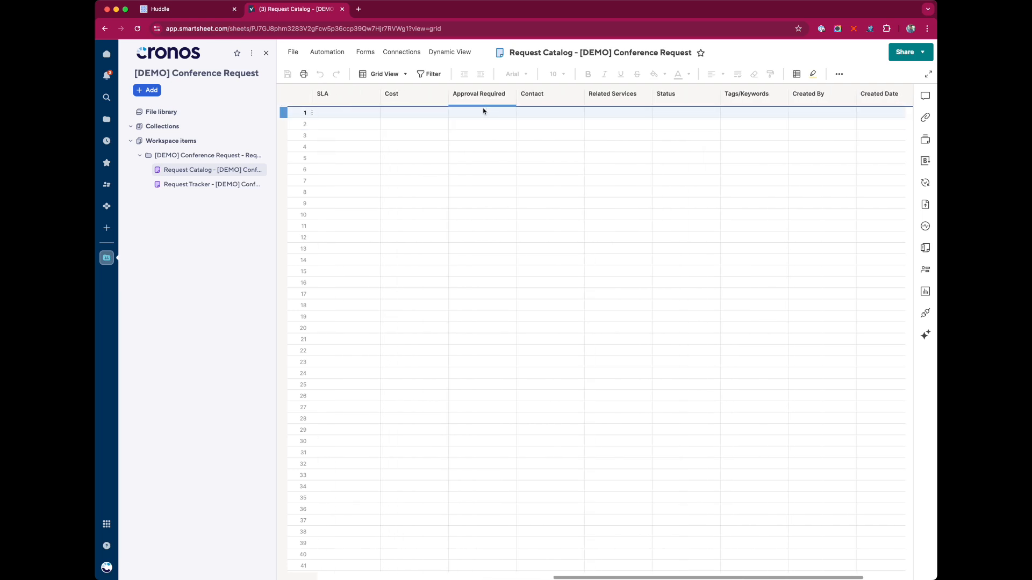
pyautogui.hscroll(-10, 589, 115)
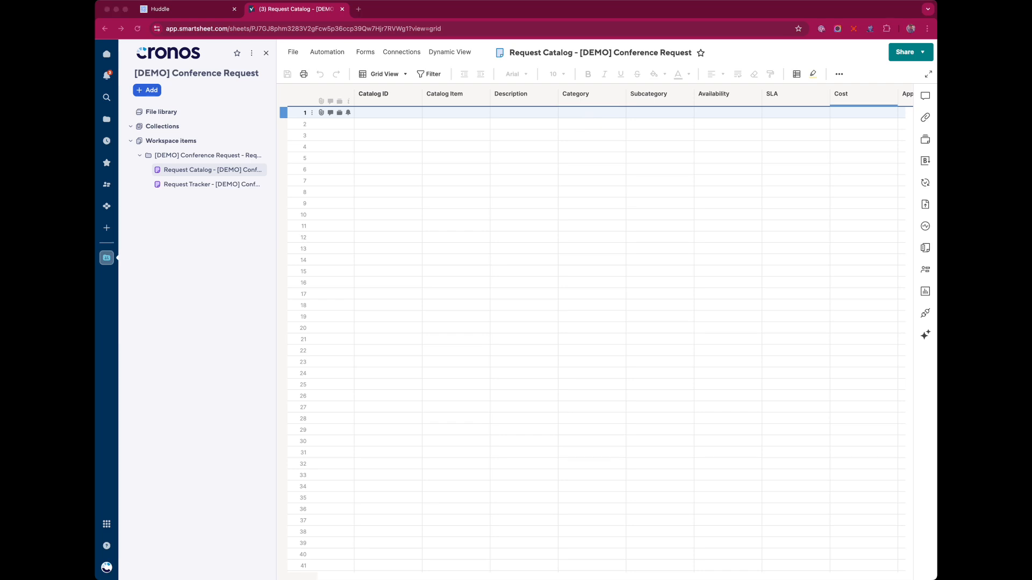
pyautogui.click(387, 111)
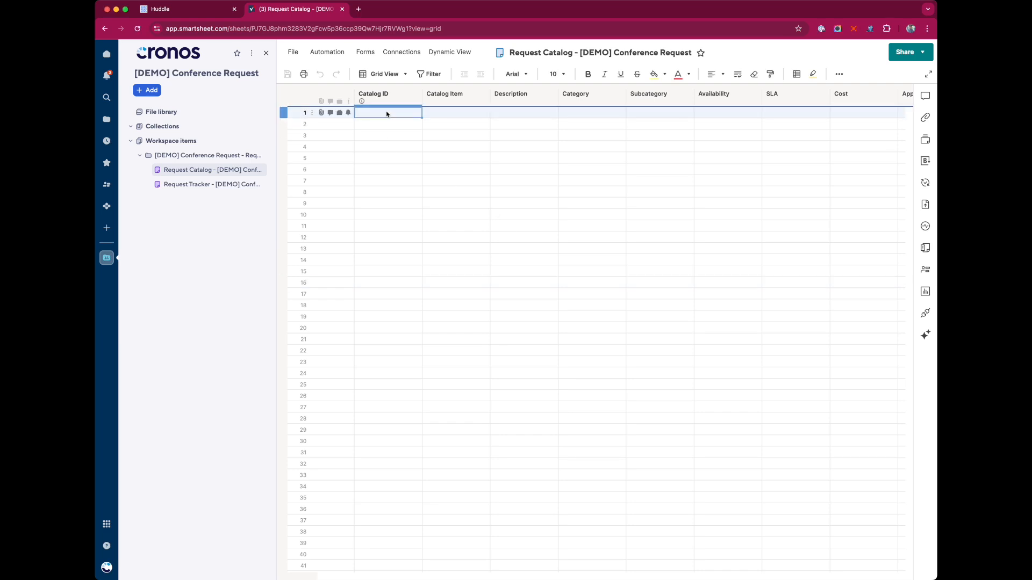
pyautogui.press('super+v')
pyautogui.click(524, 281)
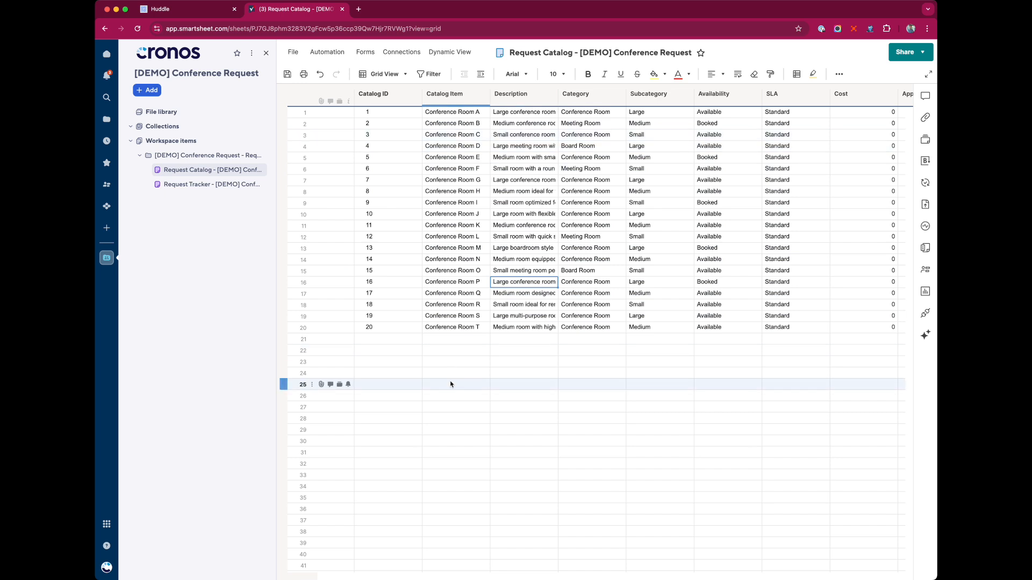
pyautogui.press('super+s')
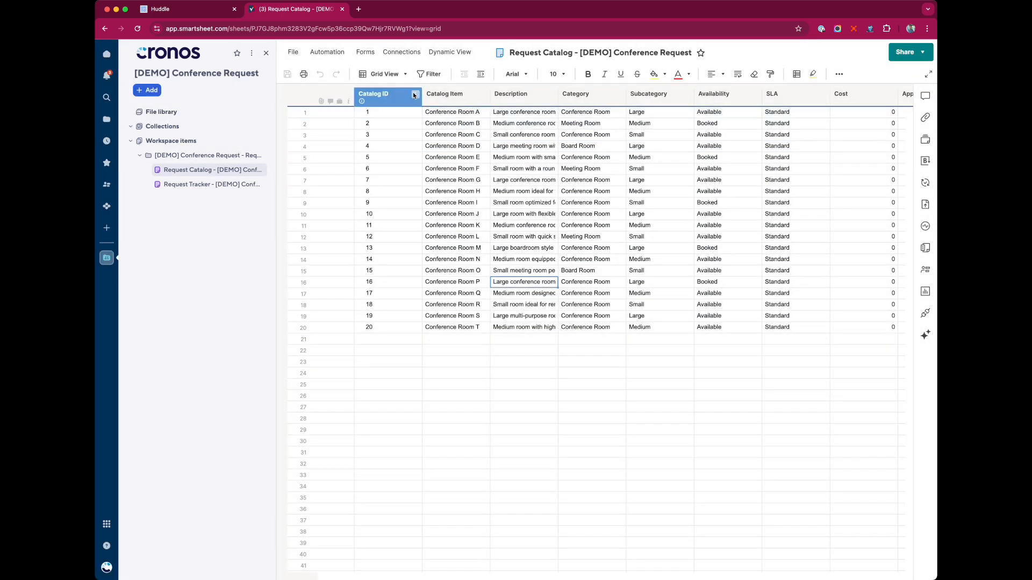
# Narrow the Catalog ID column and widen the Description column with text wrapping
pyautogui.moveTo(422, 95); pyautogui.dragTo(392, 95)
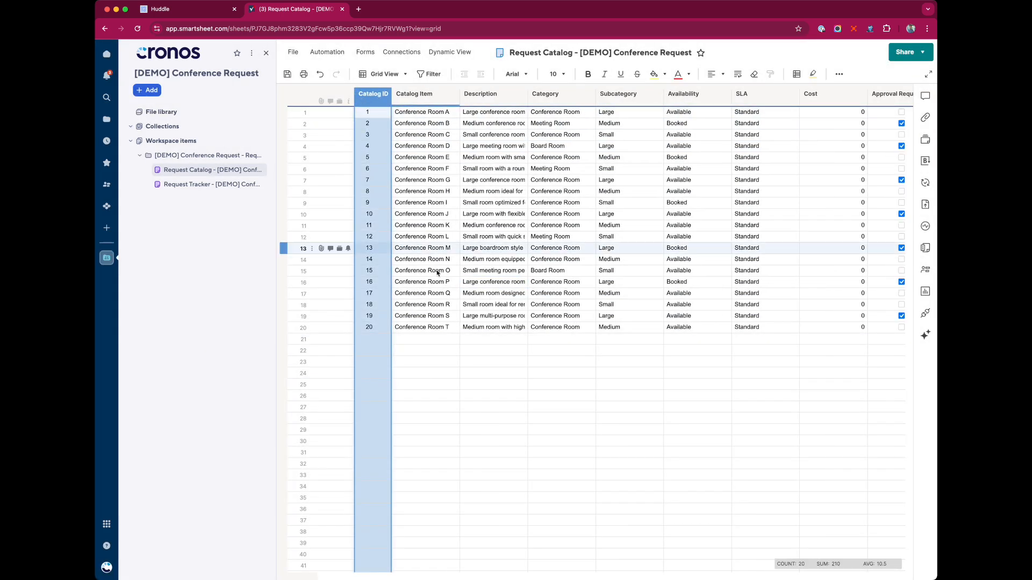
pyautogui.click(462, 317)
pyautogui.press('super+s')
pyautogui.click(481, 94)
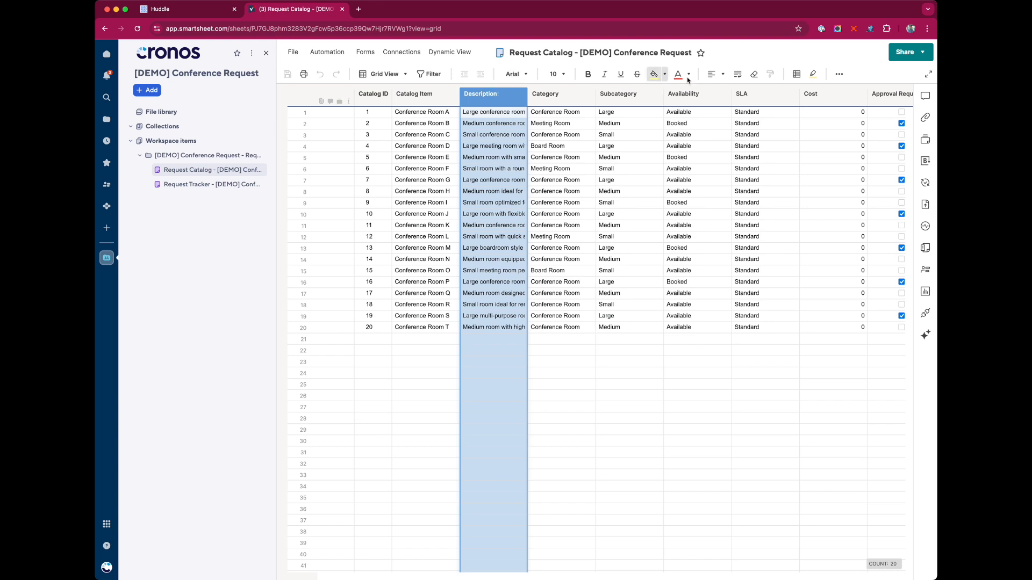
pyautogui.click(738, 75)
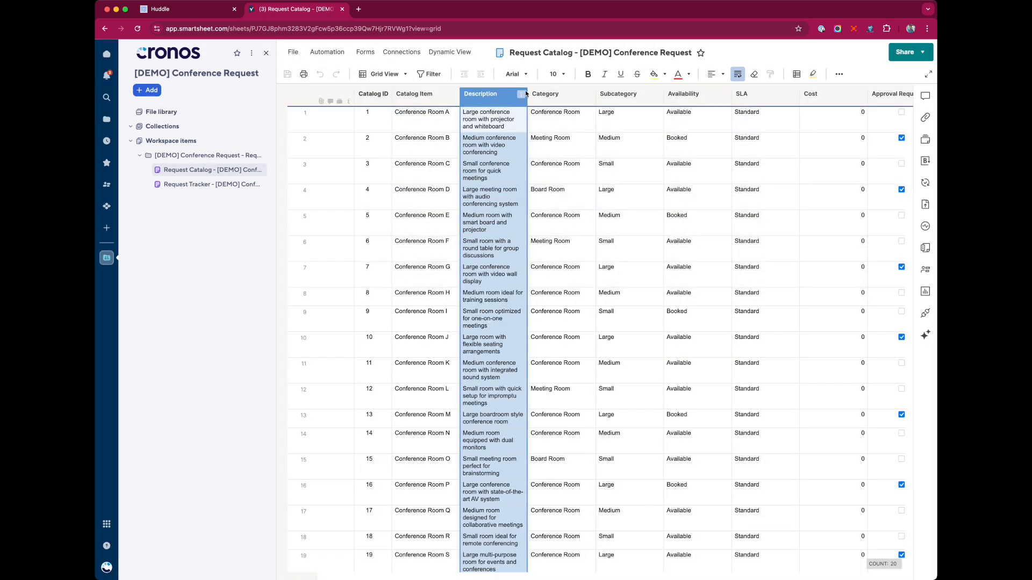
pyautogui.moveTo(526, 94); pyautogui.dragTo(585, 95)
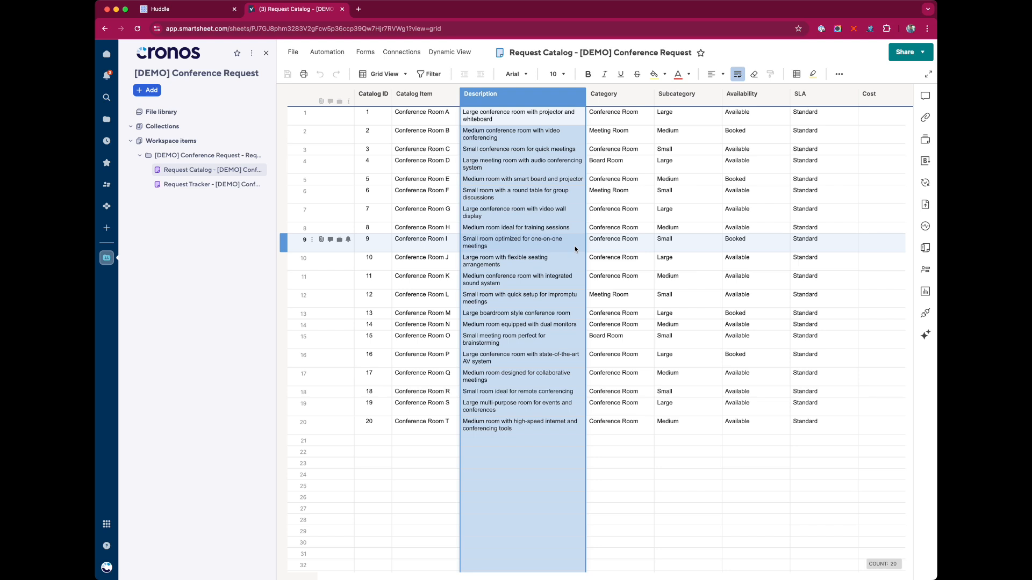
pyautogui.click(618, 213)
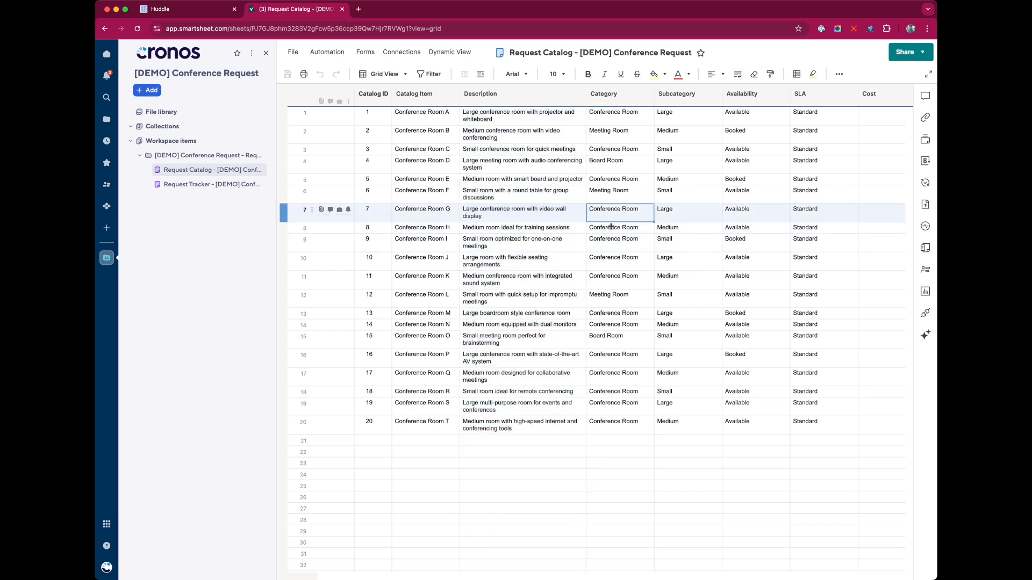
pyautogui.click(170, 11)
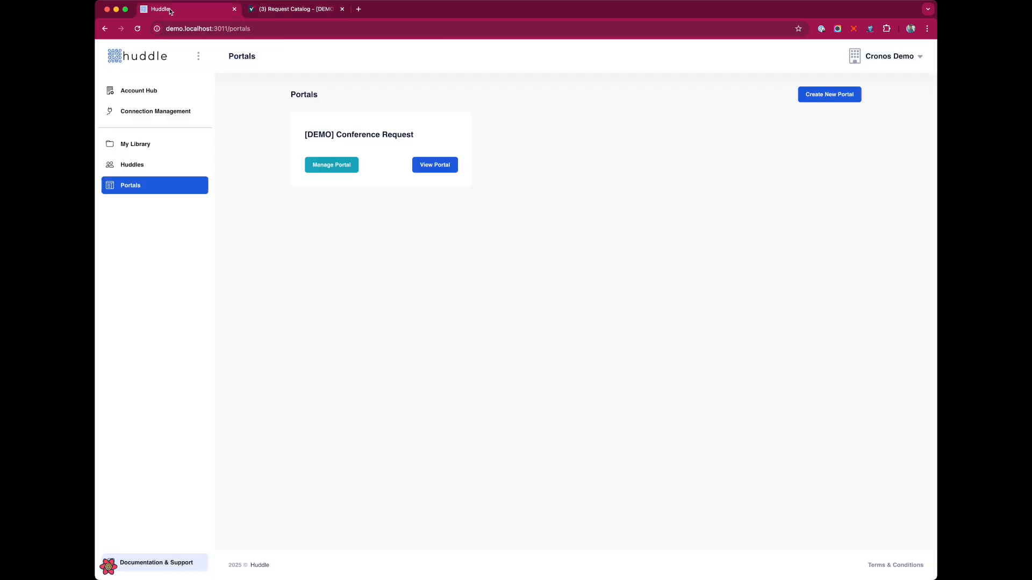
# Preview the [DEMO] Conference Request portal's welcome page and check its layout in a narrower window
pyautogui.click(437, 166)
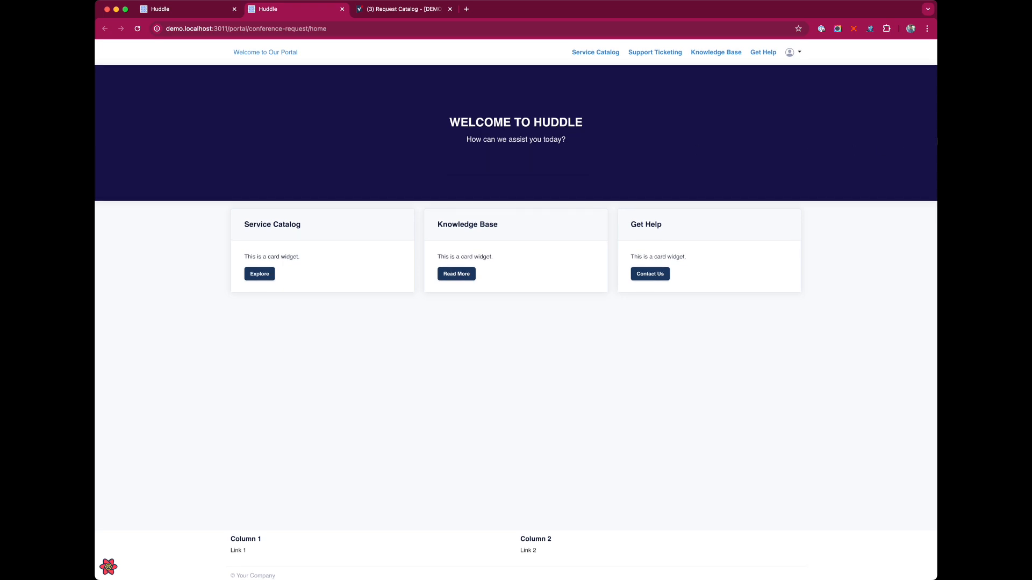
pyautogui.moveTo(935, 143); pyautogui.dragTo(928, 193)
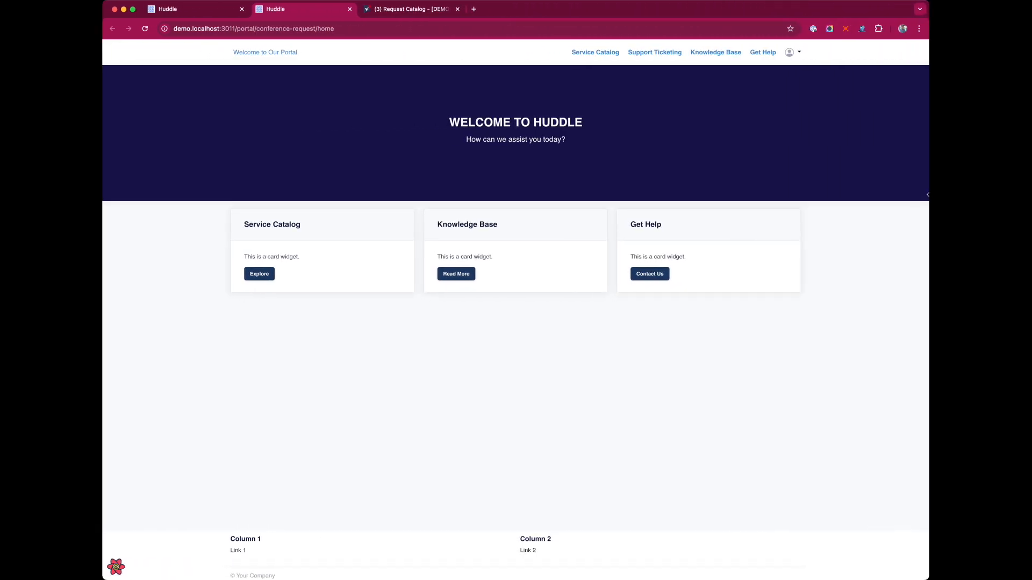
pyautogui.click(163, 10)
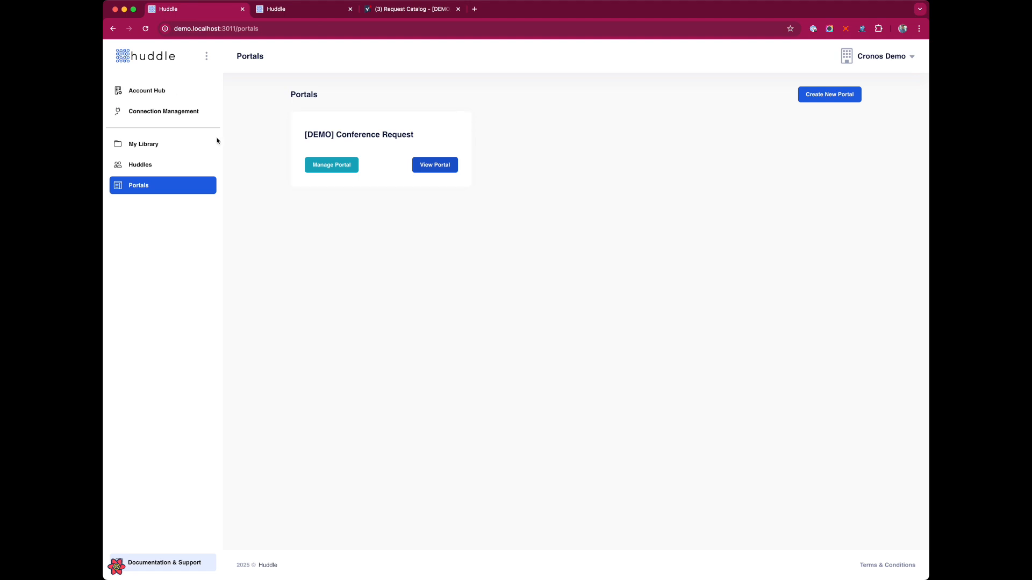
# Open the Conference Request portal's settings and scroll down to the theme section
pyautogui.click(346, 166)
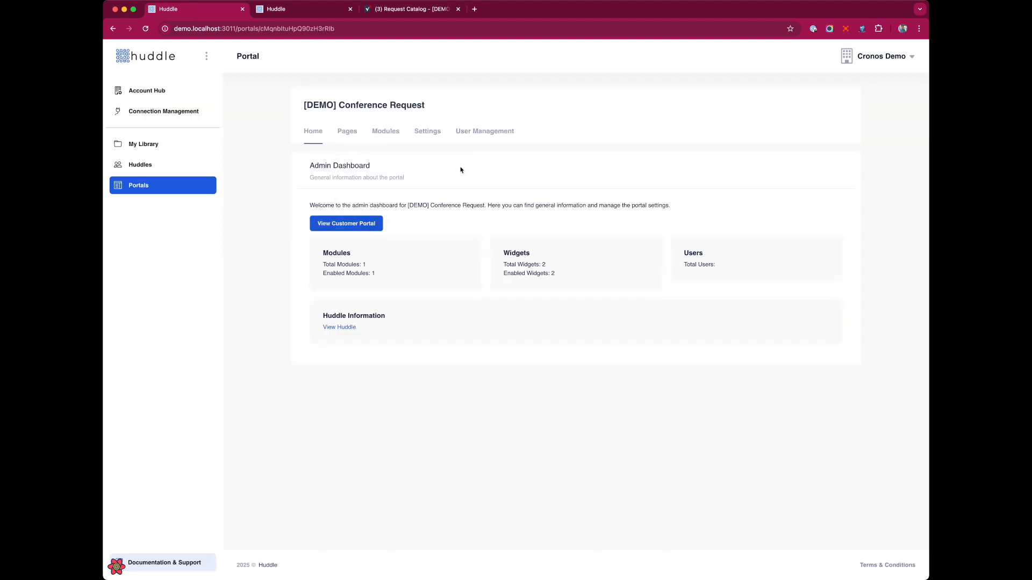
pyautogui.click(433, 132)
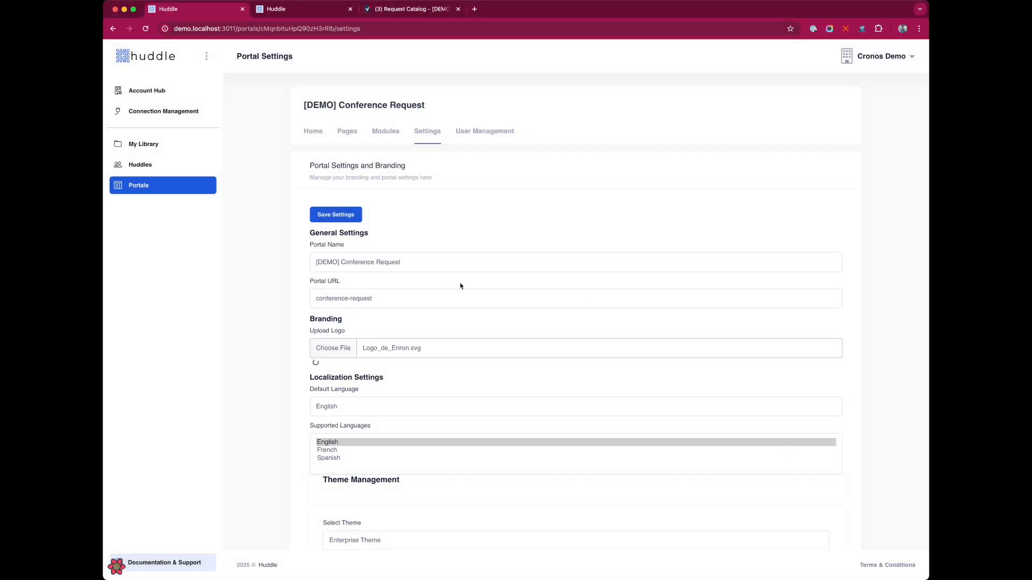
pyautogui.scroll(-2, 448, 286)
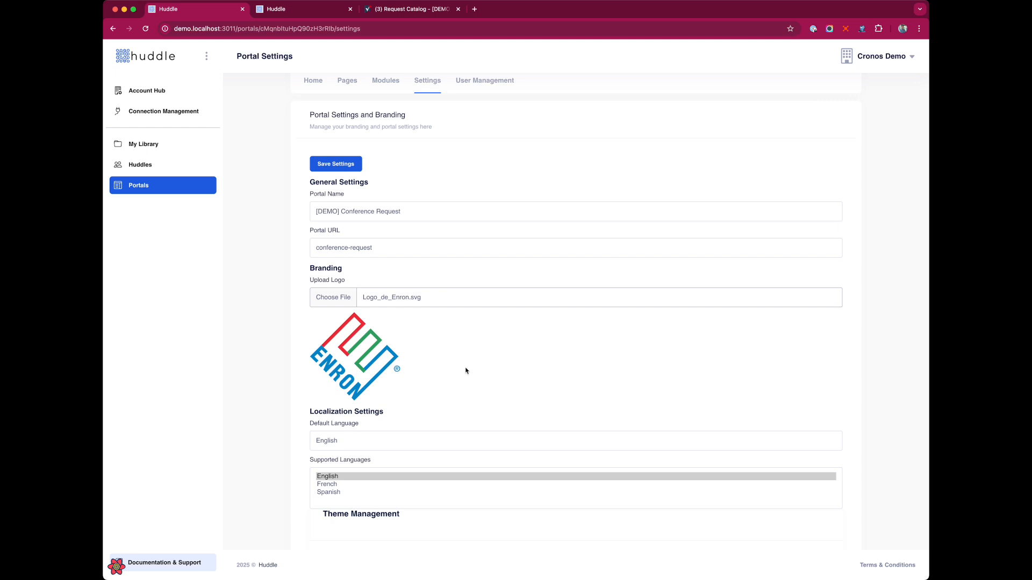
pyautogui.scroll(-4, 465, 370)
pyautogui.scroll(-6, 484, 363)
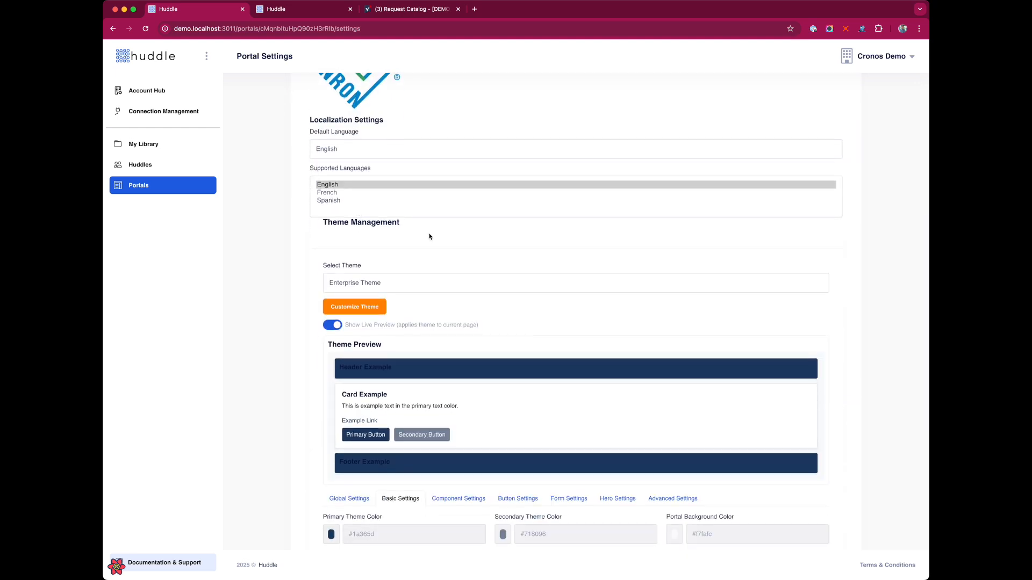
pyautogui.scroll(-2, 553, 277)
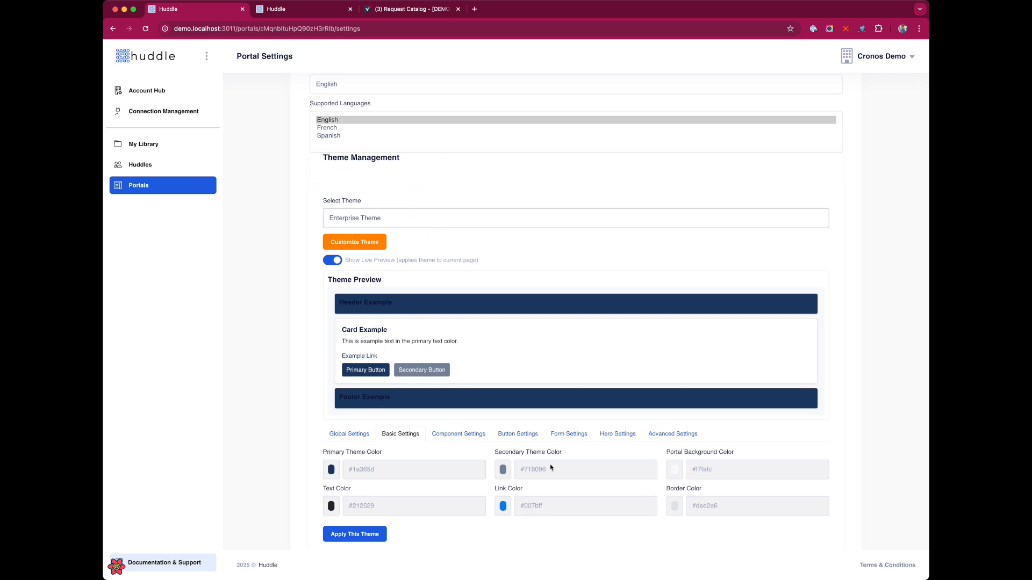
# Review the Global, Component, Button, Form, Hero, and Header/Footer/Card theme settings
pyautogui.click(347, 437)
pyautogui.click(449, 435)
pyautogui.click(519, 434)
pyautogui.click(569, 435)
pyautogui.scroll(-2, 595, 434)
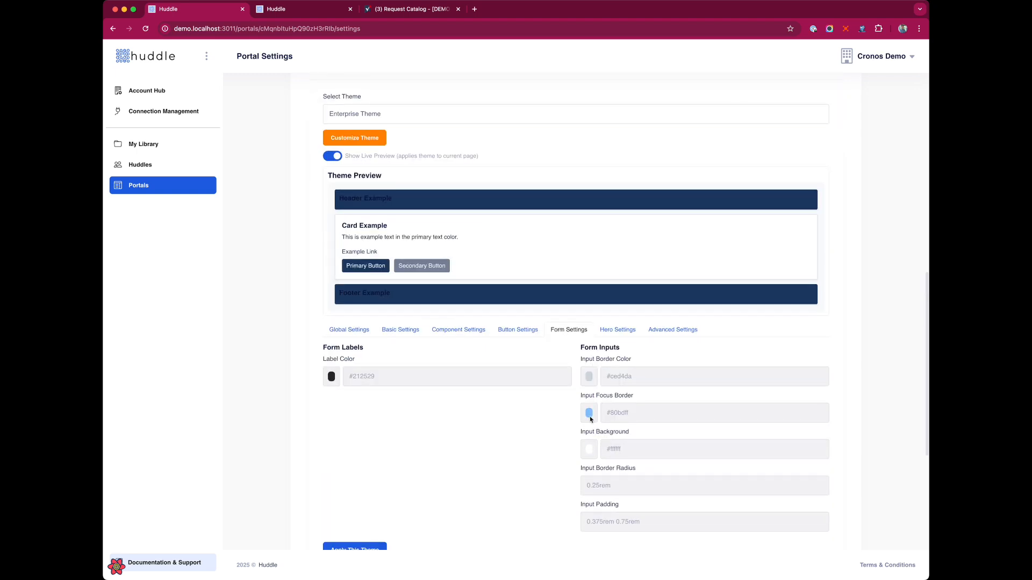
pyautogui.click(623, 330)
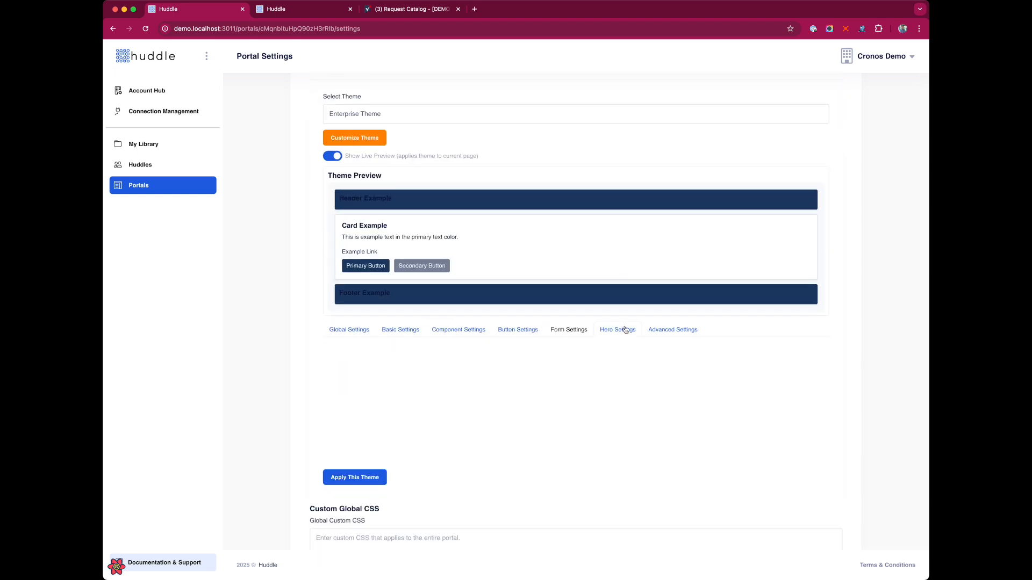
pyautogui.click(512, 330)
pyautogui.click(456, 331)
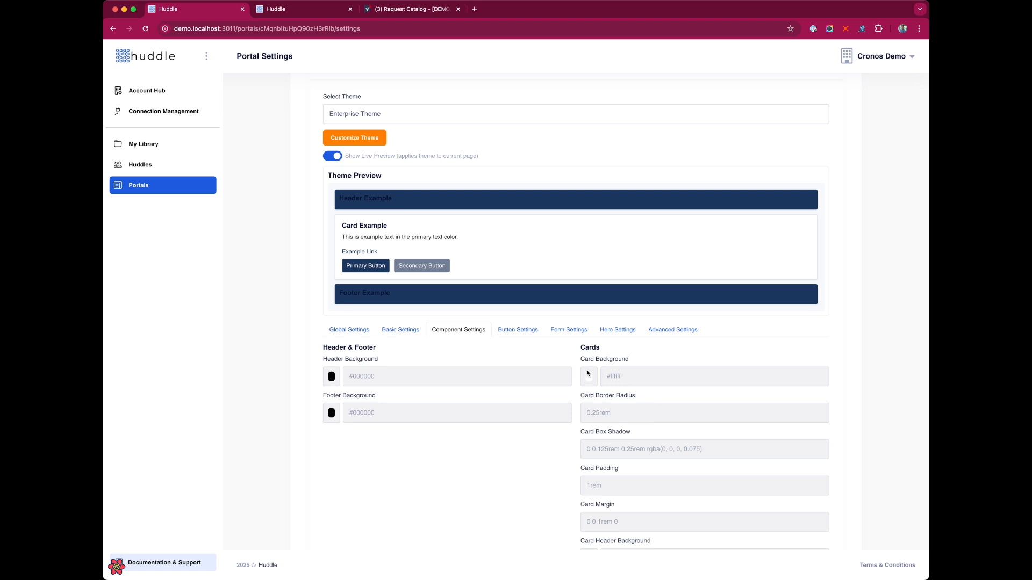
pyautogui.scroll(-2, 545, 462)
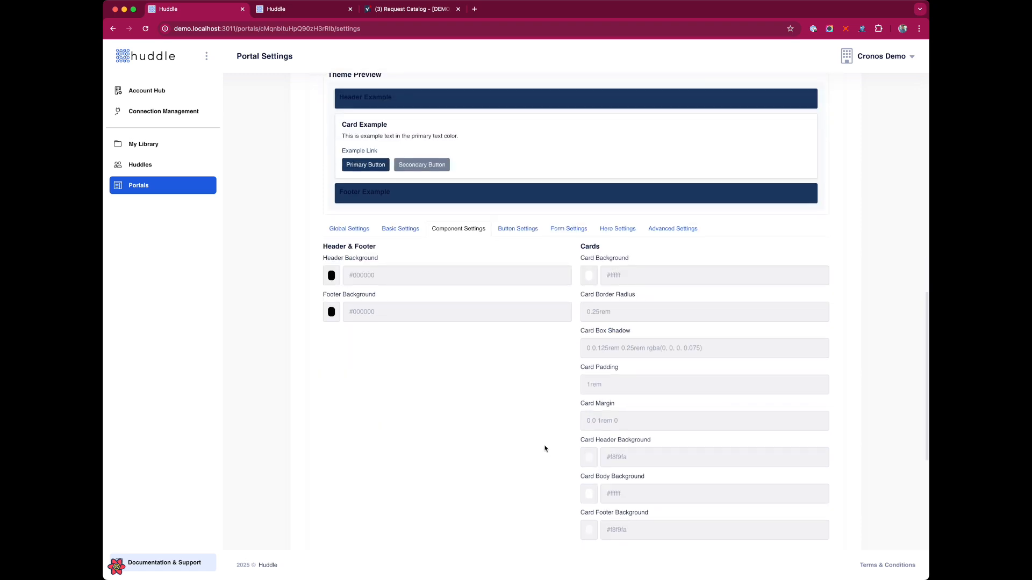
pyautogui.scroll(-4, 544, 450)
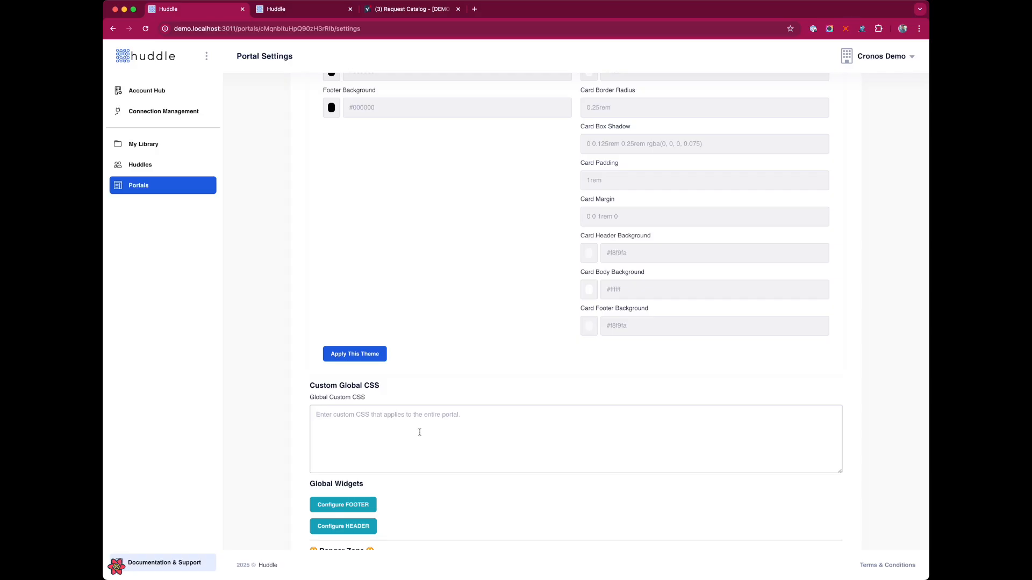
pyautogui.scroll(-1, 420, 431)
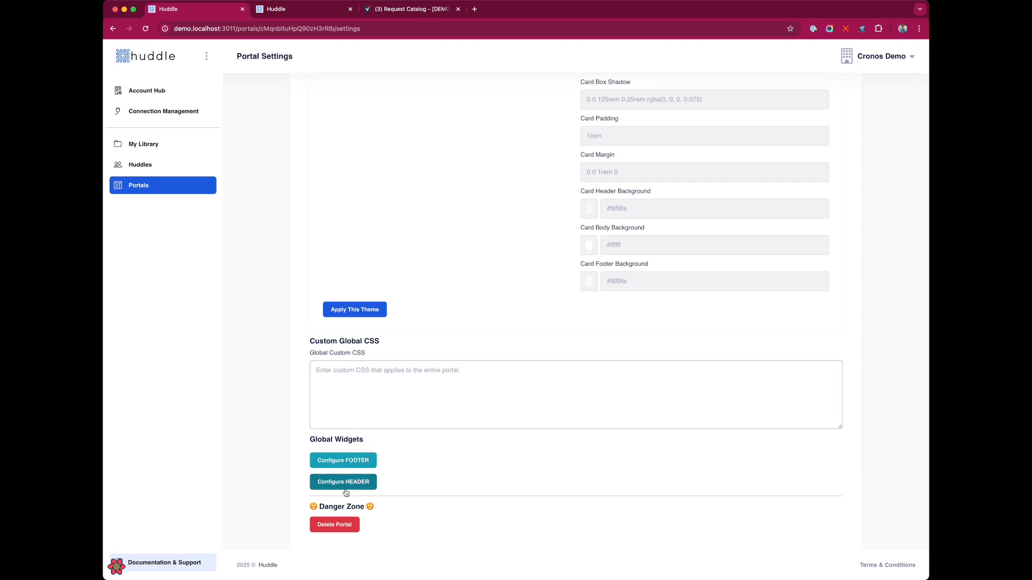
pyautogui.scroll(15, 498, 486)
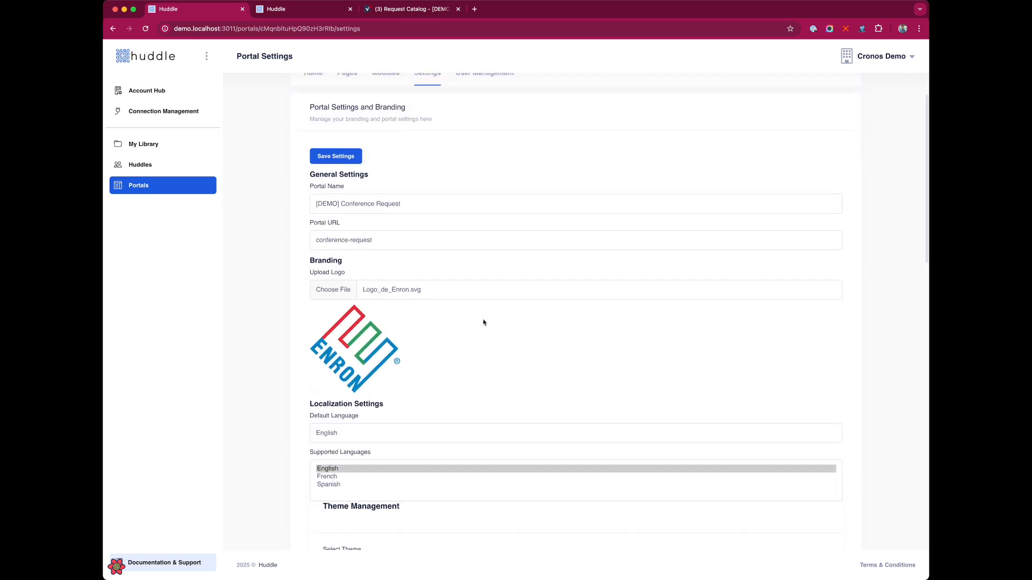
# Save the portal settings with the Enron logo and preview the live portal
pyautogui.click(336, 170)
pyautogui.click(303, 8)
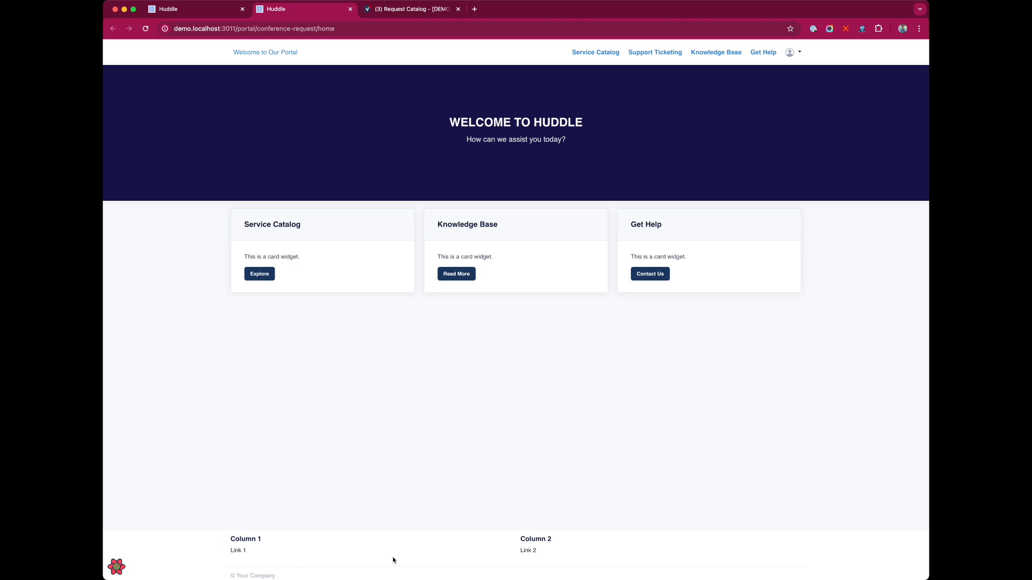
pyautogui.click(193, 8)
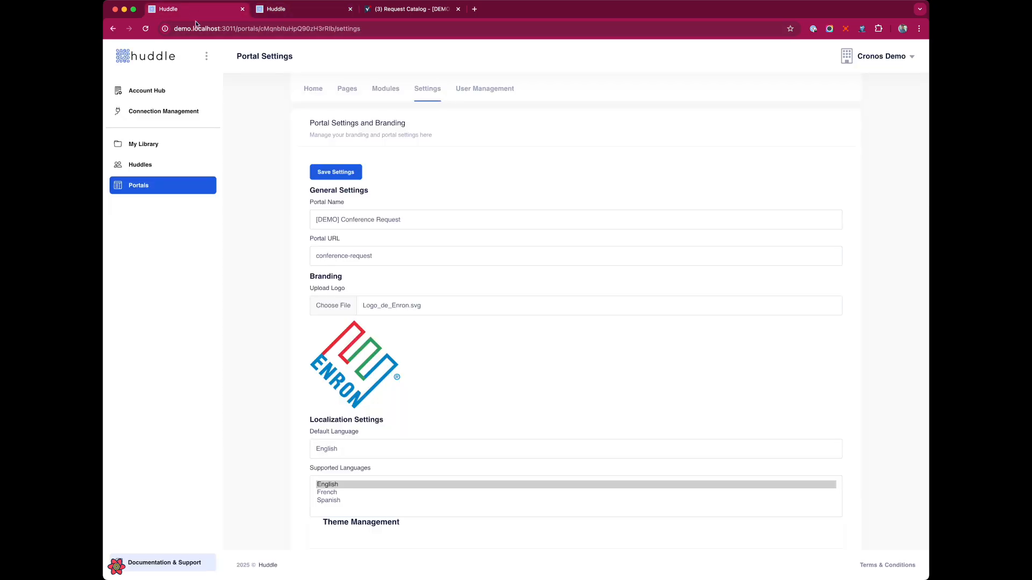
# Open the Request Management module's configuration and review its catalog and tracker column lists
pyautogui.click(385, 87)
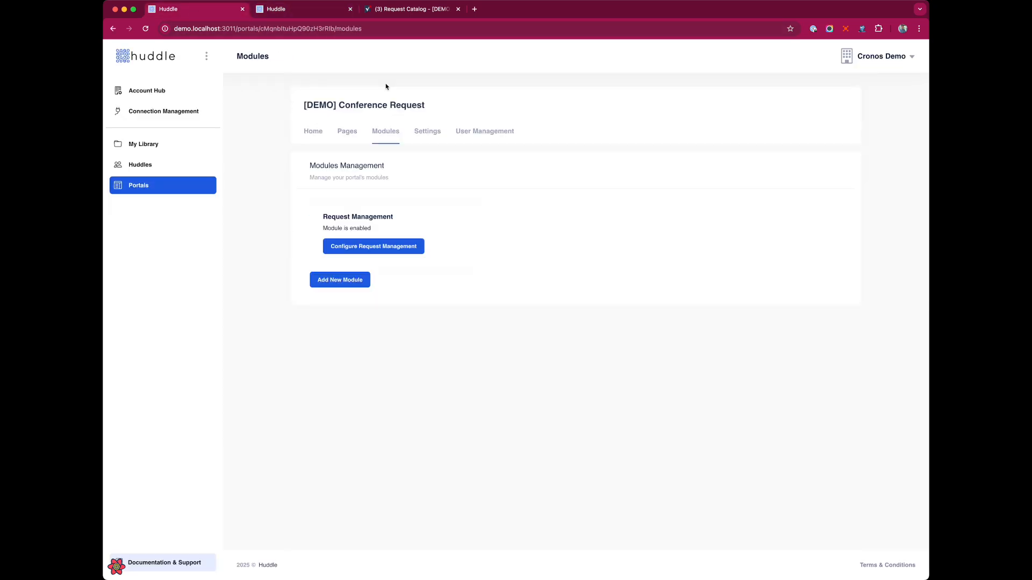
pyautogui.click(397, 248)
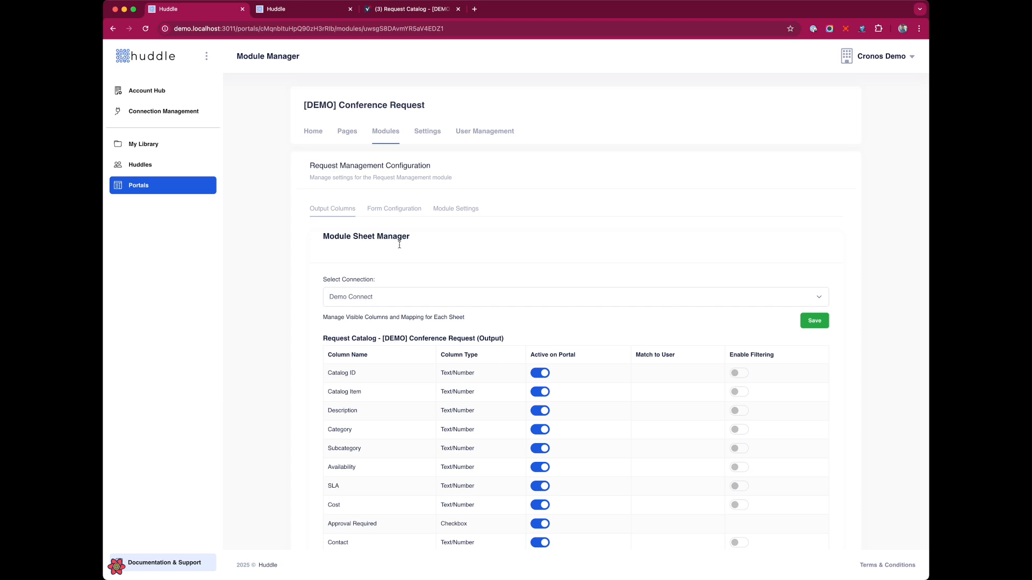
pyautogui.scroll(-3, 399, 245)
pyautogui.scroll(-1, 399, 245)
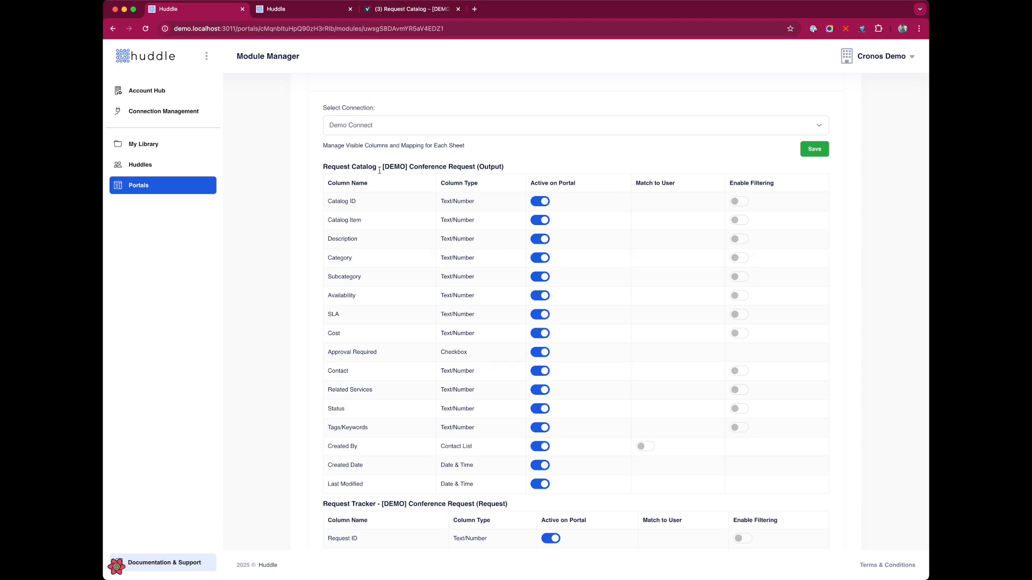
pyautogui.doubleClick(484, 168)
pyautogui.doubleClick(493, 507)
pyautogui.scroll(-3, 379, 223)
pyautogui.scroll(4, 382, 231)
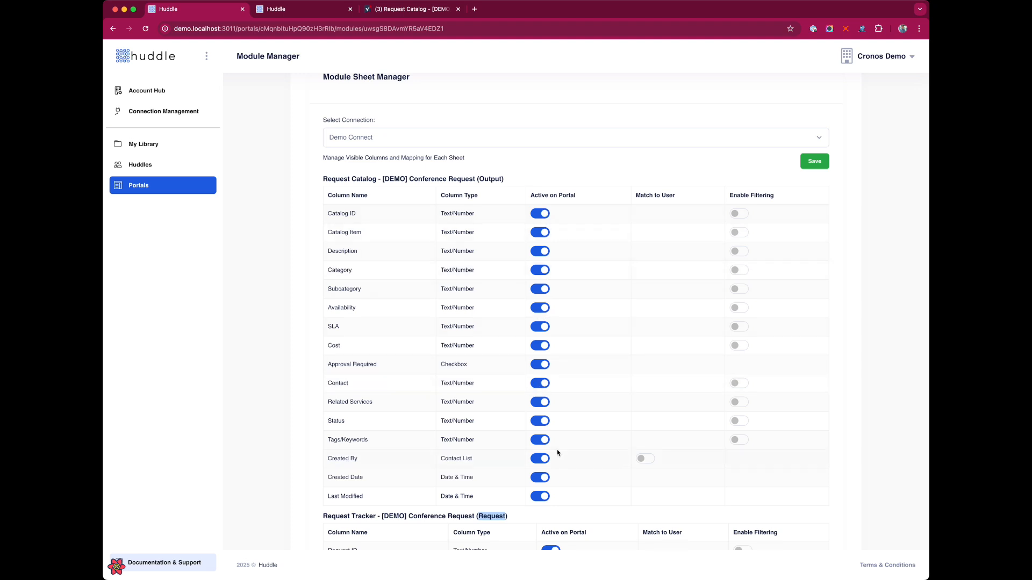
# Hide Last Modified and Created Date from the portal, keeping Approval Required visible
pyautogui.click(540, 497)
pyautogui.click(540, 478)
pyautogui.click(538, 366)
pyautogui.click(538, 365)
pyautogui.moveTo(327, 460); pyautogui.dragTo(374, 463)
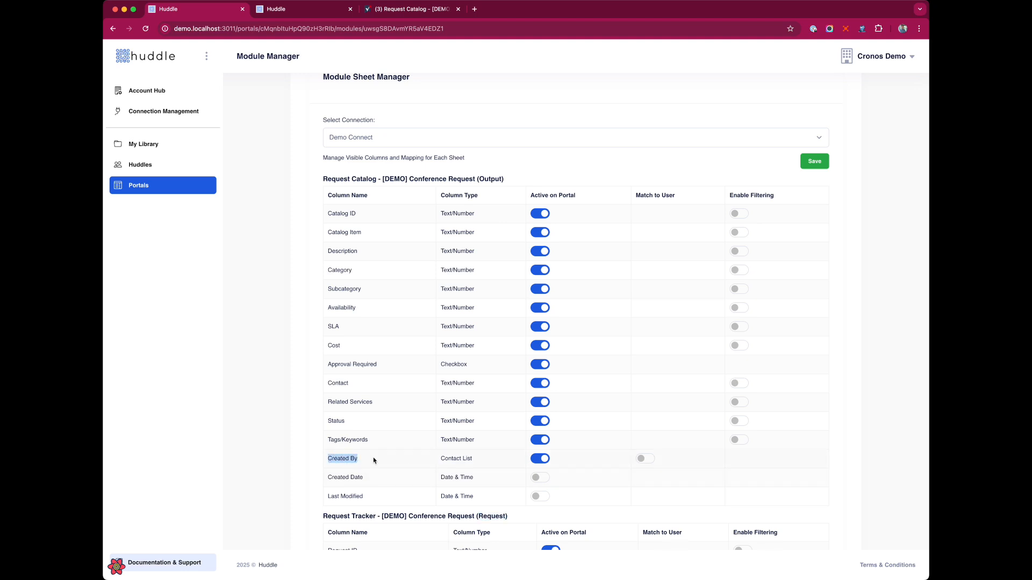
pyautogui.scroll(-6, 416, 306)
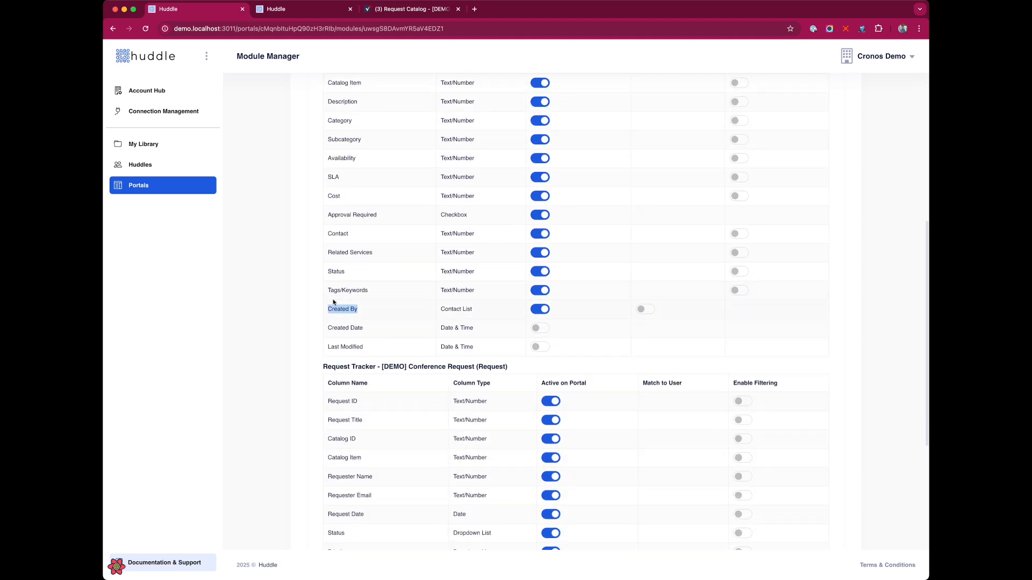
pyautogui.scroll(-1, 416, 305)
# Match Assigned To to the user, enable filtering on Category and Subcategory, and save the columns
pyautogui.click(655, 356)
pyautogui.scroll(2, 659, 397)
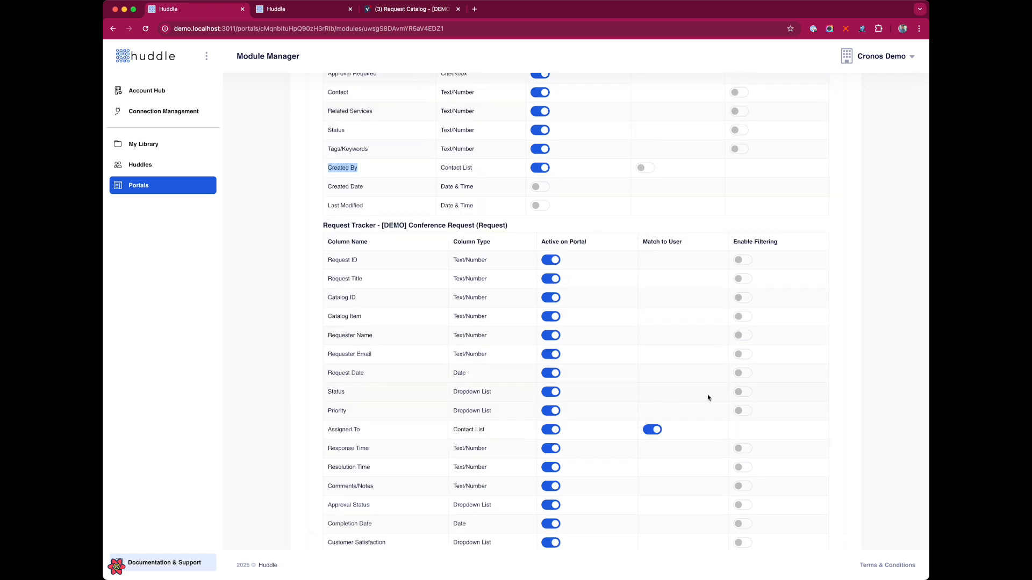
pyautogui.scroll(6, 708, 398)
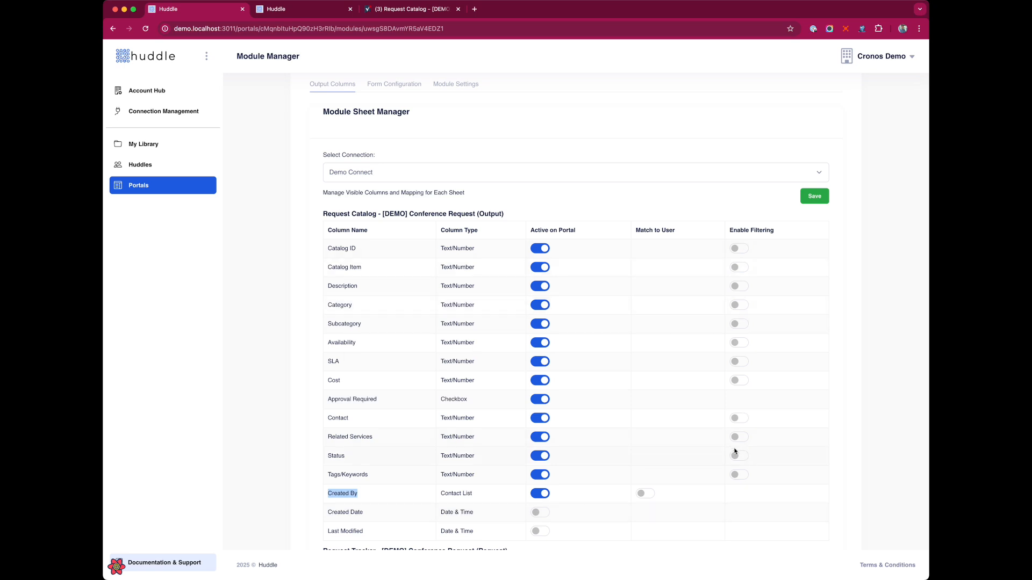
pyautogui.click(744, 306)
pyautogui.click(740, 325)
pyautogui.scroll(-8, 741, 448)
pyautogui.scroll(5, 747, 448)
pyautogui.scroll(5, 747, 448)
pyautogui.click(814, 241)
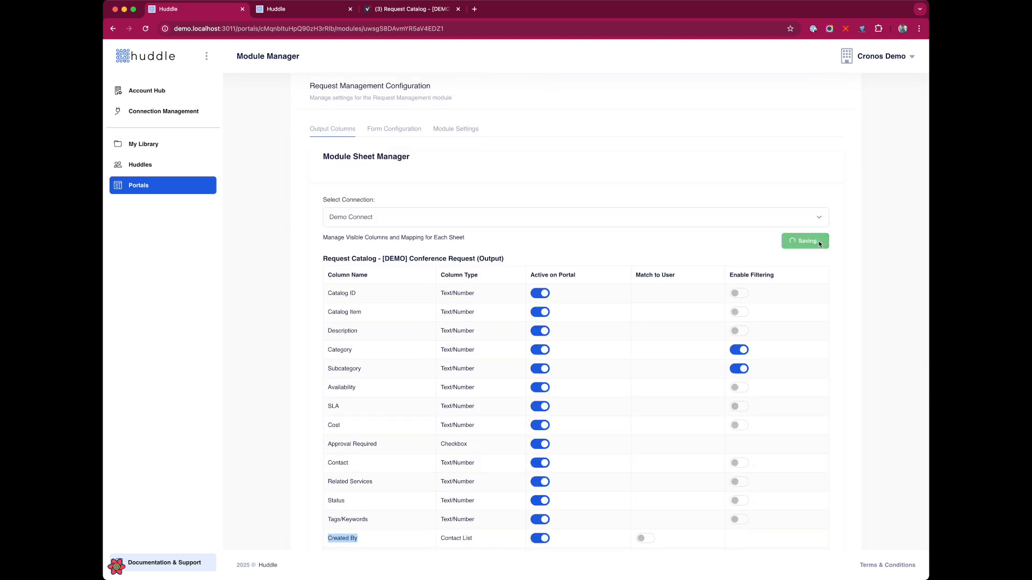
pyautogui.click(392, 132)
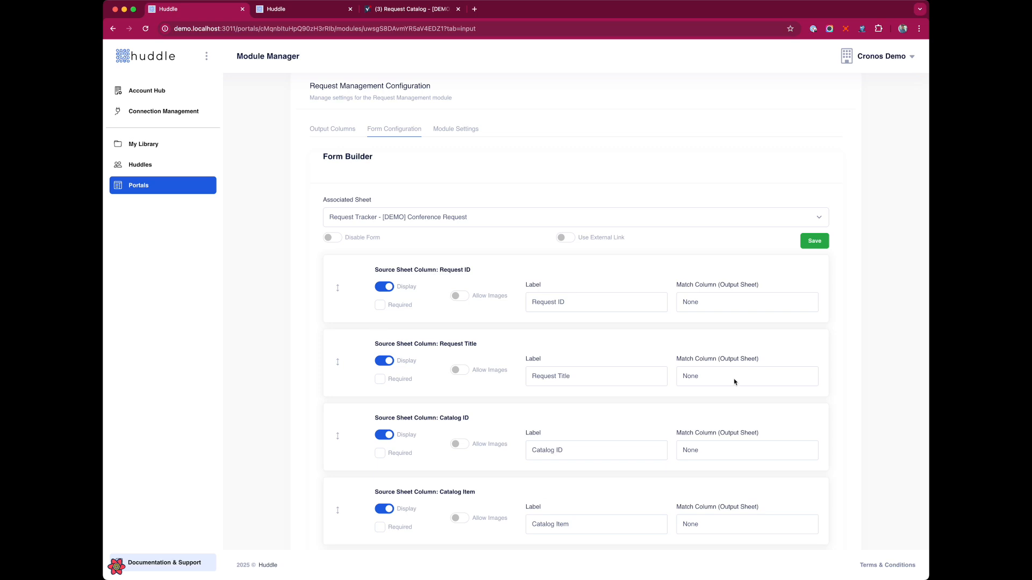
# Leave the form's external link off and hide Request ID from the form
pyautogui.click(567, 238)
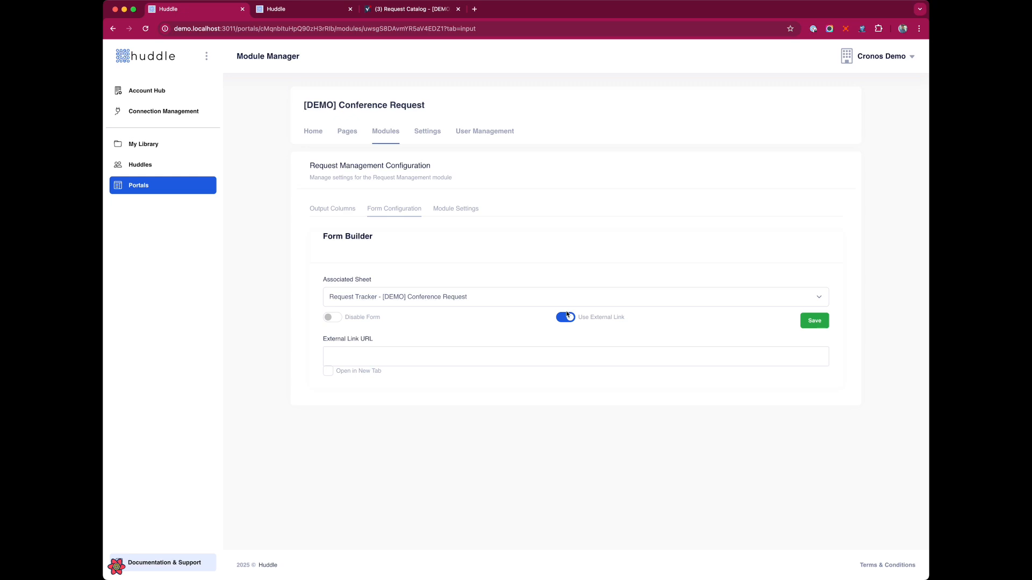
pyautogui.click(566, 321)
pyautogui.scroll(-2, 525, 336)
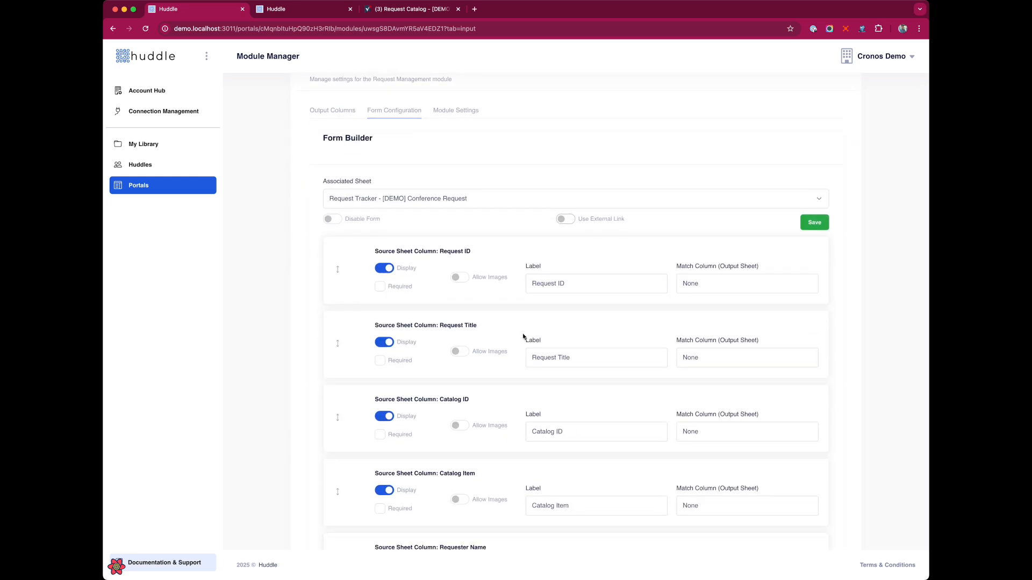
pyautogui.click(385, 269)
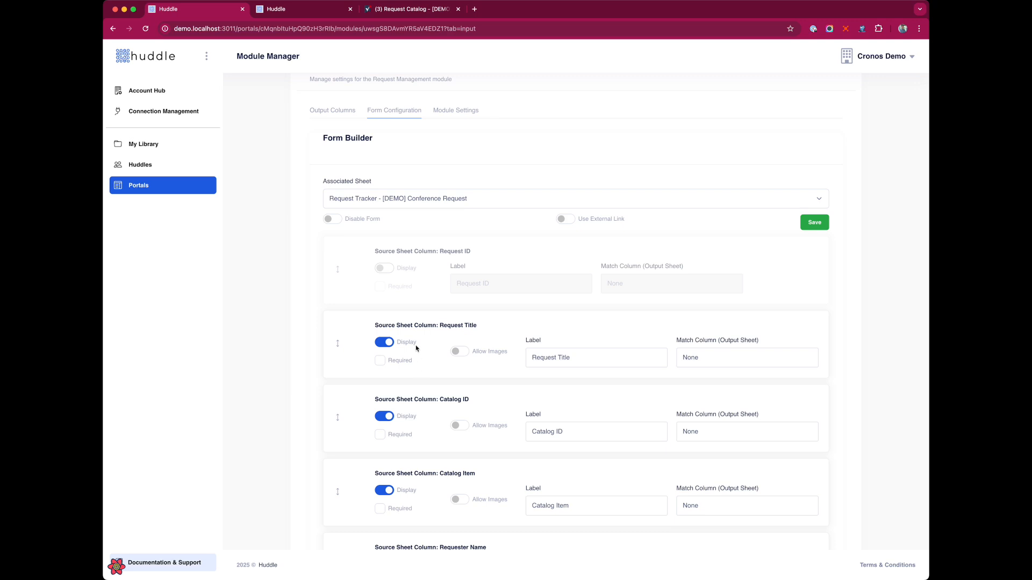
# Check the Catalog ID column name against the Smartsheet Request Catalog sheet
pyautogui.scroll(-3, 465, 344)
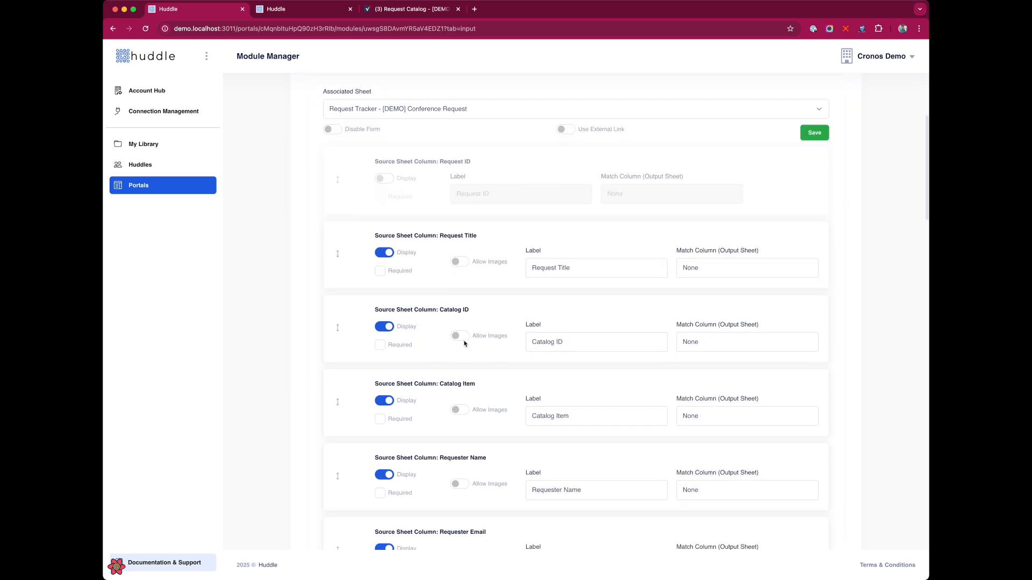
pyautogui.moveTo(531, 268); pyautogui.dragTo(592, 270)
pyautogui.scroll(-3, 460, 258)
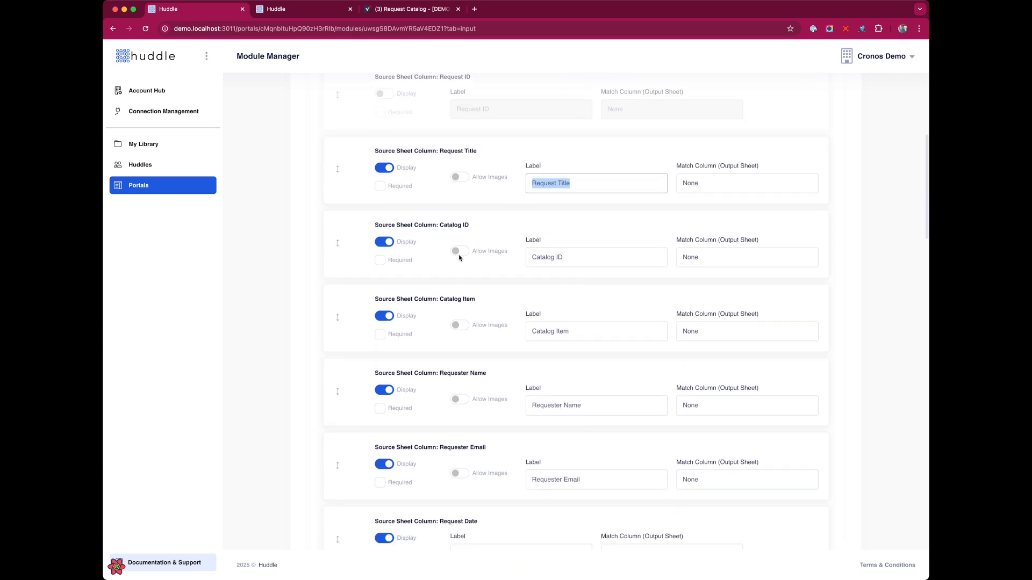
pyautogui.moveTo(471, 226); pyautogui.dragTo(441, 230)
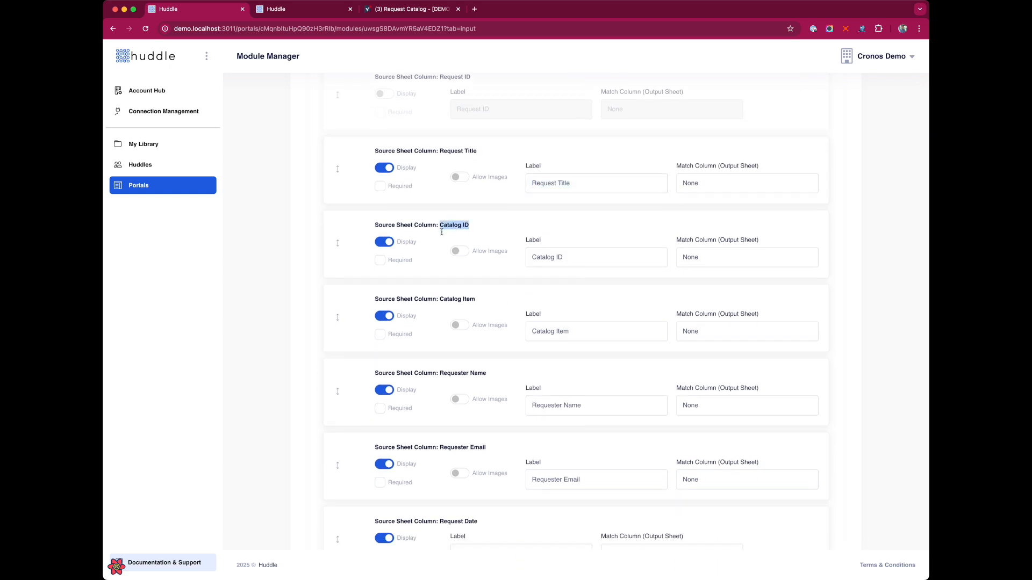
pyautogui.click(422, 9)
pyautogui.click(391, 96)
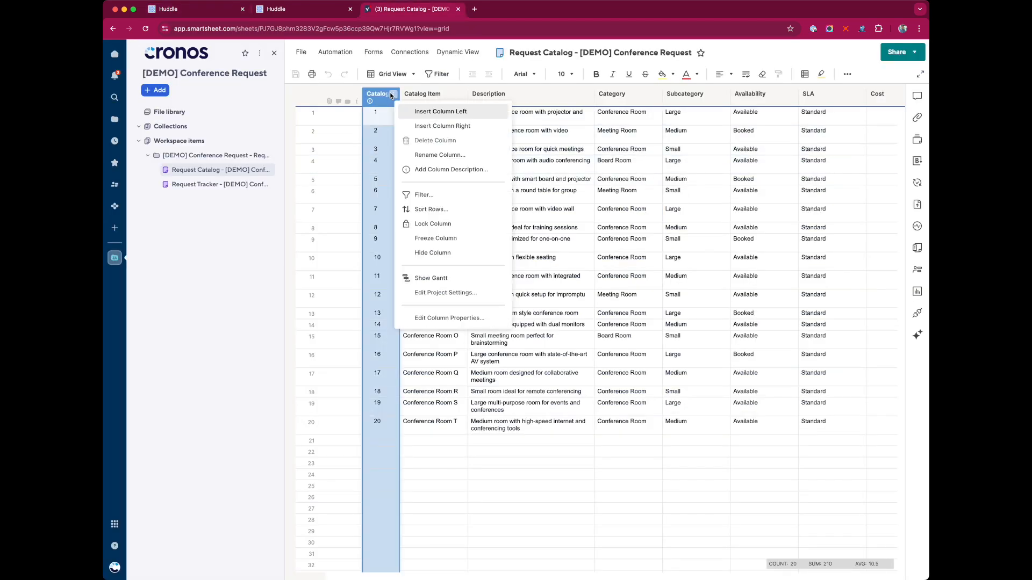
pyautogui.click(212, 13)
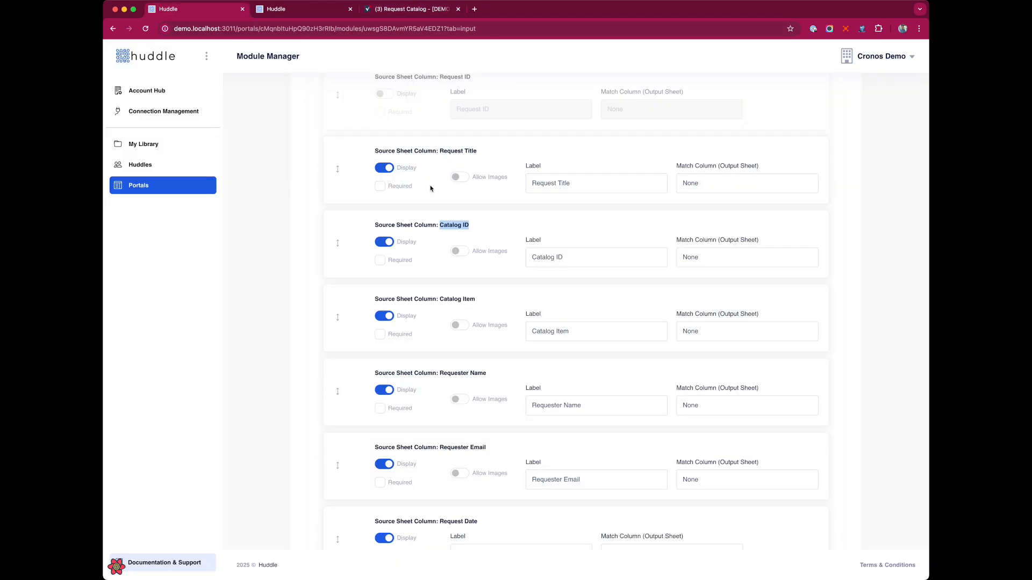
pyautogui.click(492, 223)
# Match Catalog ID and Catalog Item to their corresponding output columns
pyautogui.click(754, 262)
pyautogui.click(739, 267)
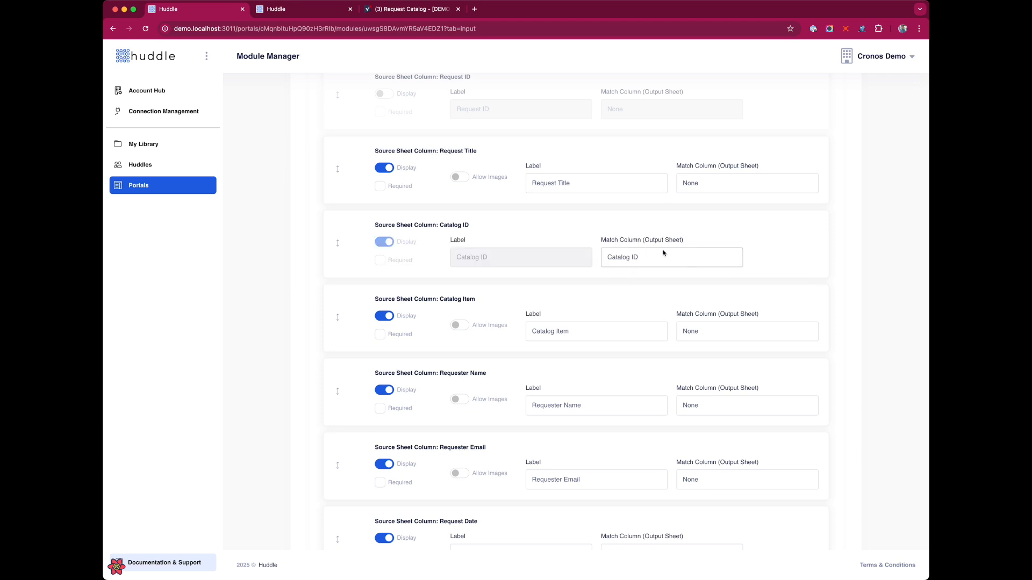
pyautogui.scroll(-3, 653, 261)
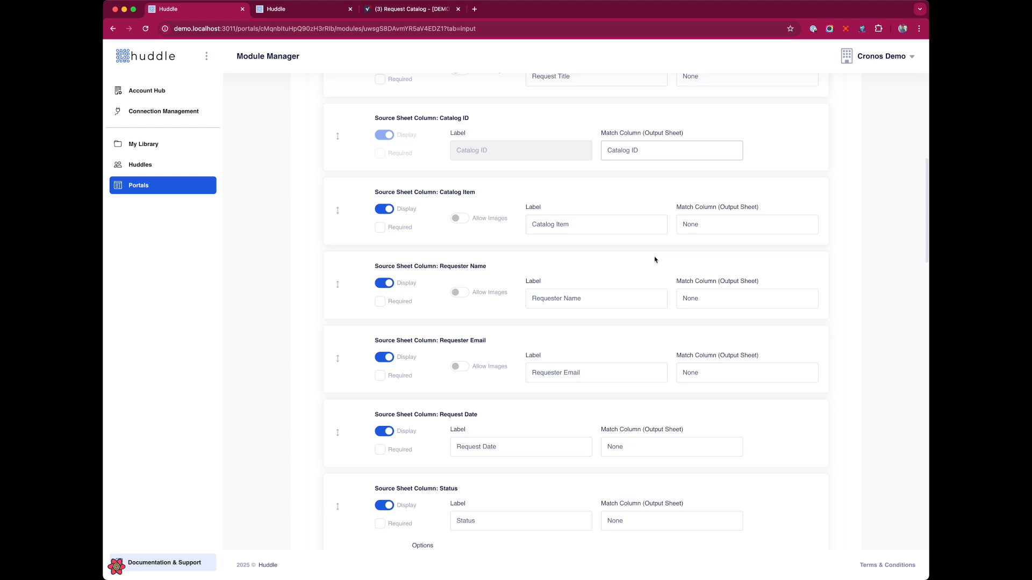
pyautogui.click(737, 245)
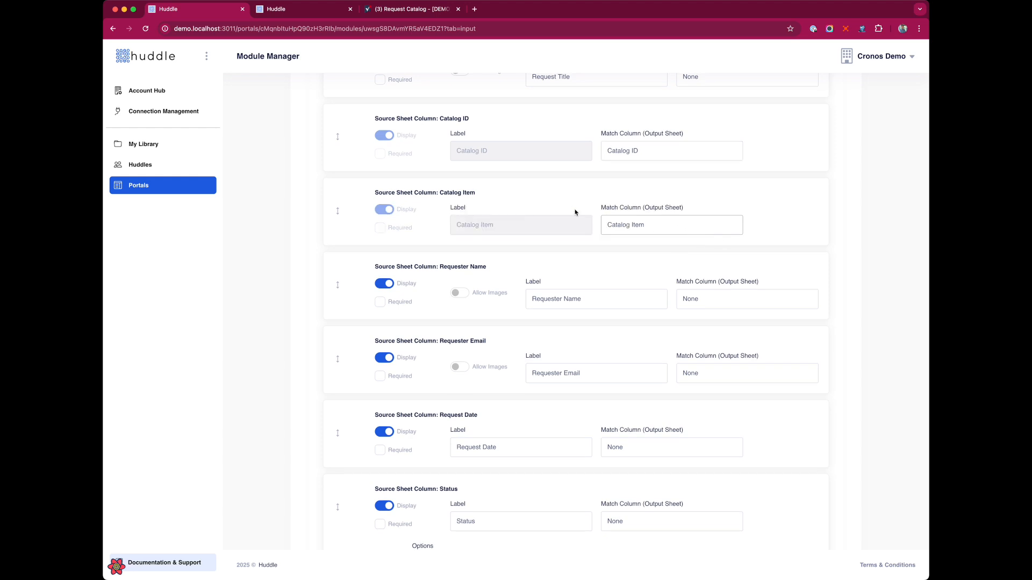
# Hide Request Date, Status, Assigned To, Response Time and Resolution Time from the form
pyautogui.scroll(-1, 576, 283)
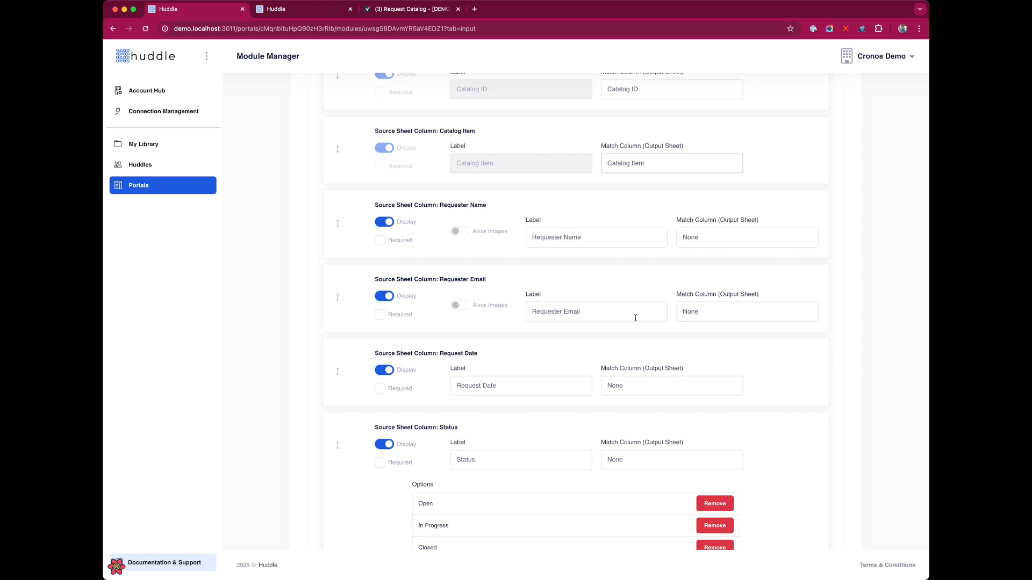
pyautogui.click(385, 370)
pyautogui.scroll(-3, 418, 370)
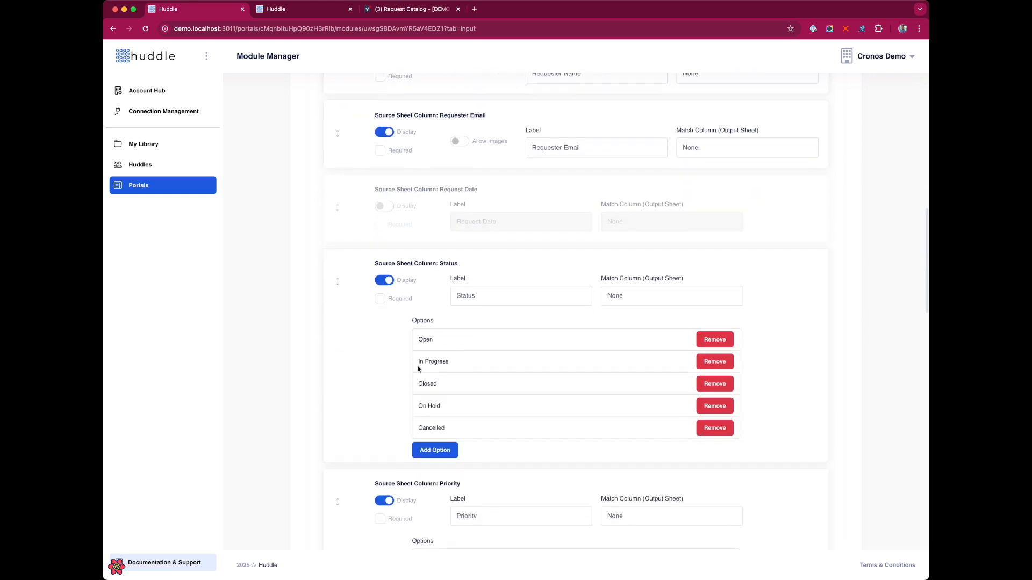
pyautogui.click(384, 280)
pyautogui.scroll(-3, 384, 280)
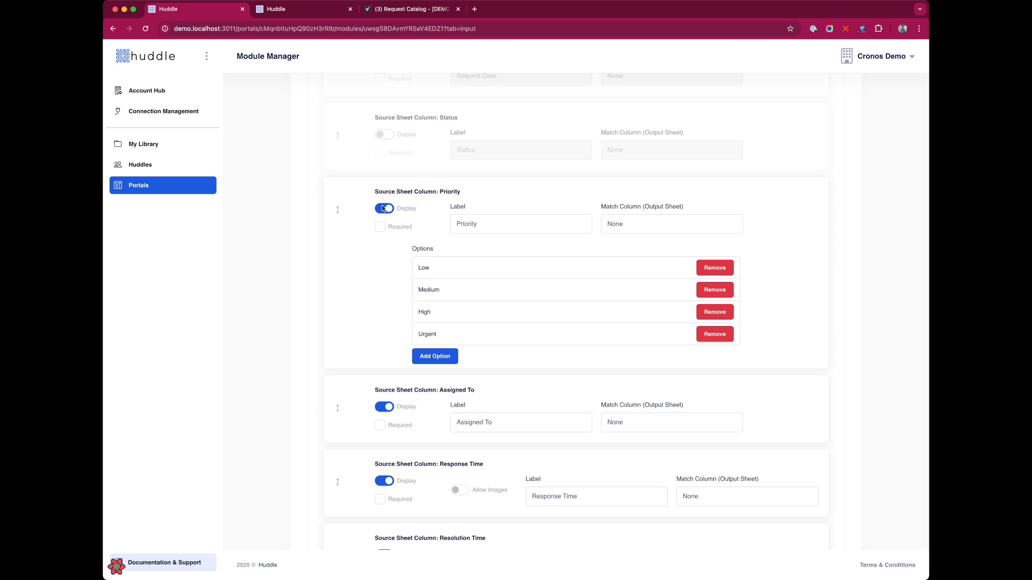
pyautogui.scroll(-3, 384, 210)
pyautogui.click(384, 248)
pyautogui.click(384, 322)
pyautogui.click(391, 397)
# Hide Approval Status, Completion Date, Customer Satisfaction, Created Date and Last Modified, then save the form
pyautogui.scroll(-3, 392, 397)
pyautogui.click(391, 410)
pyautogui.scroll(-3, 396, 412)
pyautogui.click(384, 334)
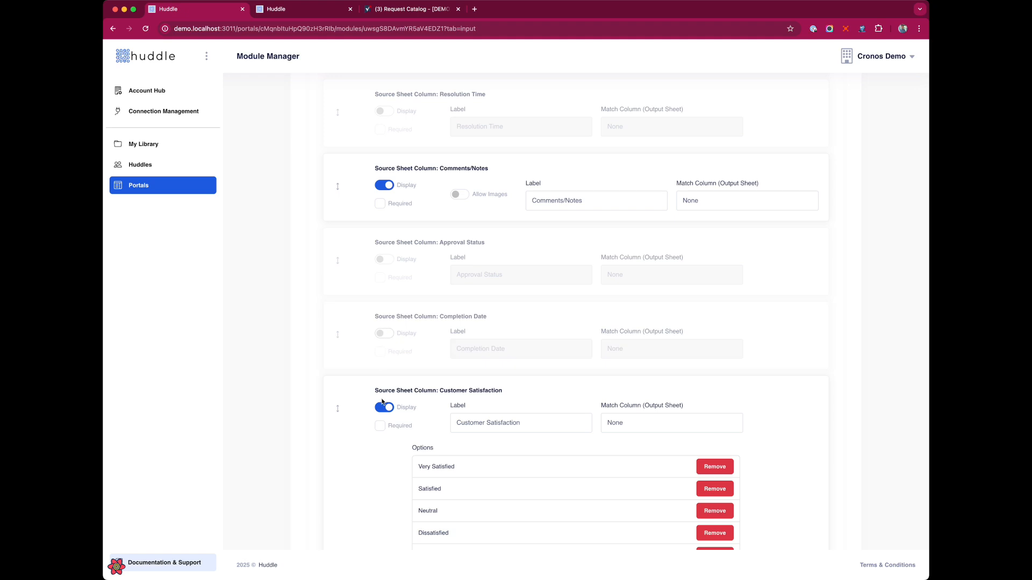
pyautogui.click(383, 407)
pyautogui.click(383, 406)
pyautogui.click(384, 478)
pyautogui.scroll(10, 779, 513)
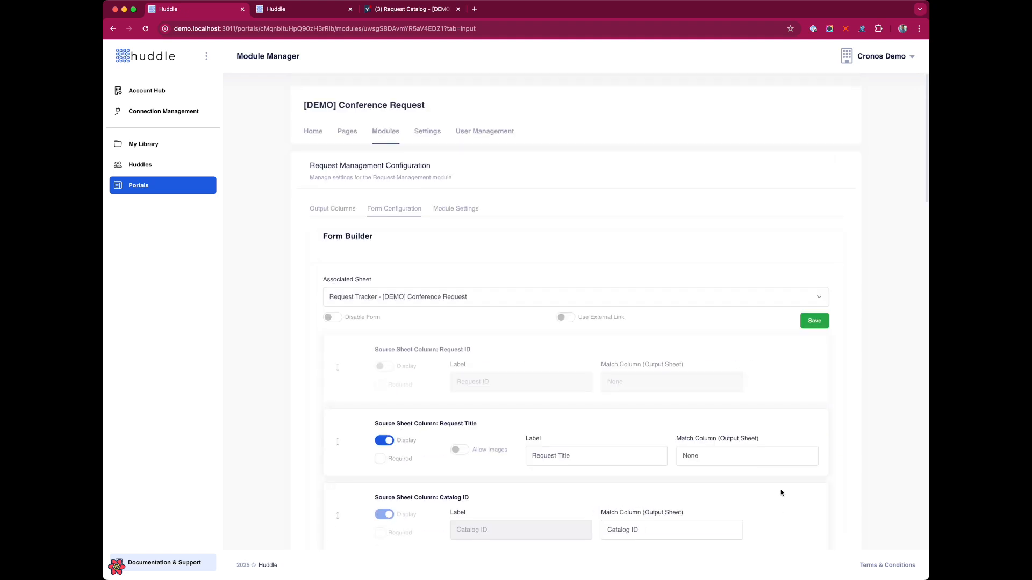
pyautogui.click(805, 321)
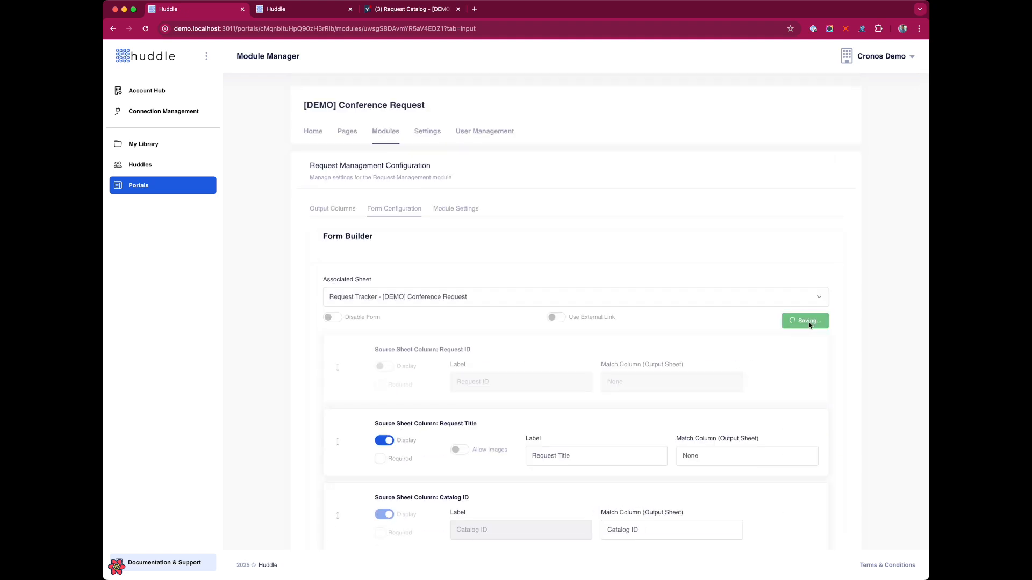
# Map the Request Tracker title column to Request Title and its description column to Comments/Notes
pyautogui.click(464, 210)
pyautogui.scroll(-3, 552, 255)
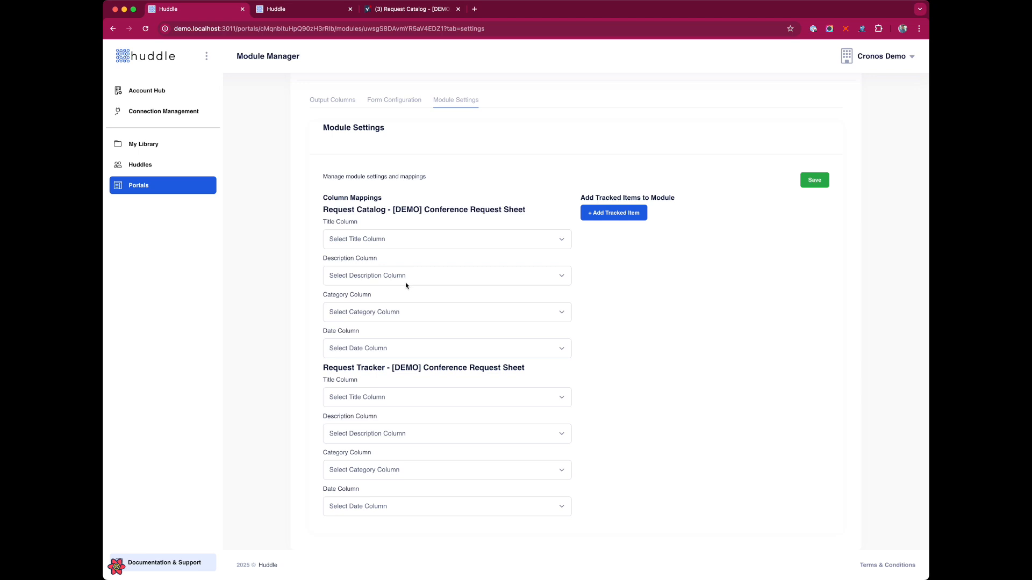
pyautogui.scroll(1, 406, 285)
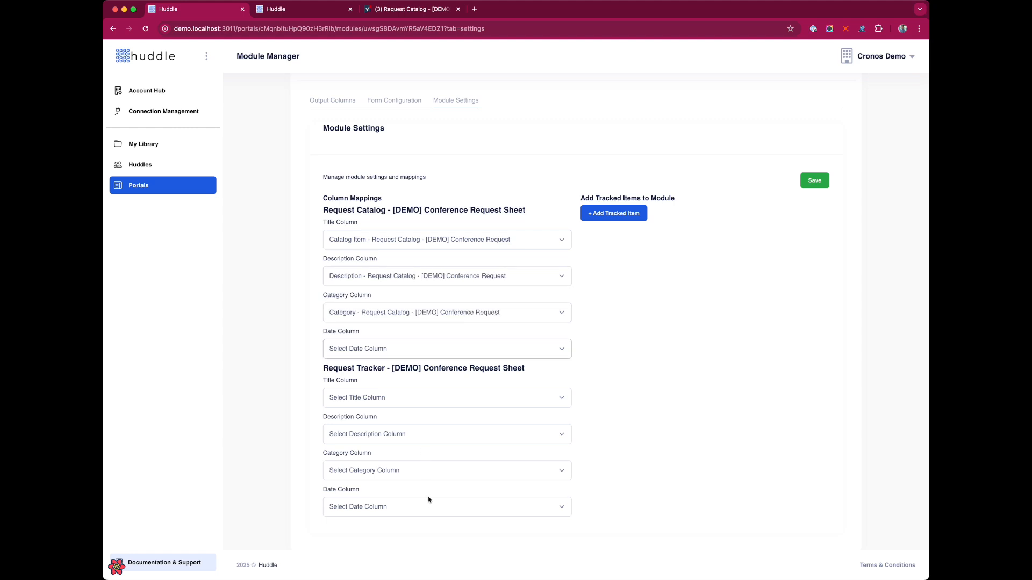
pyautogui.click(385, 398)
pyautogui.click(407, 435)
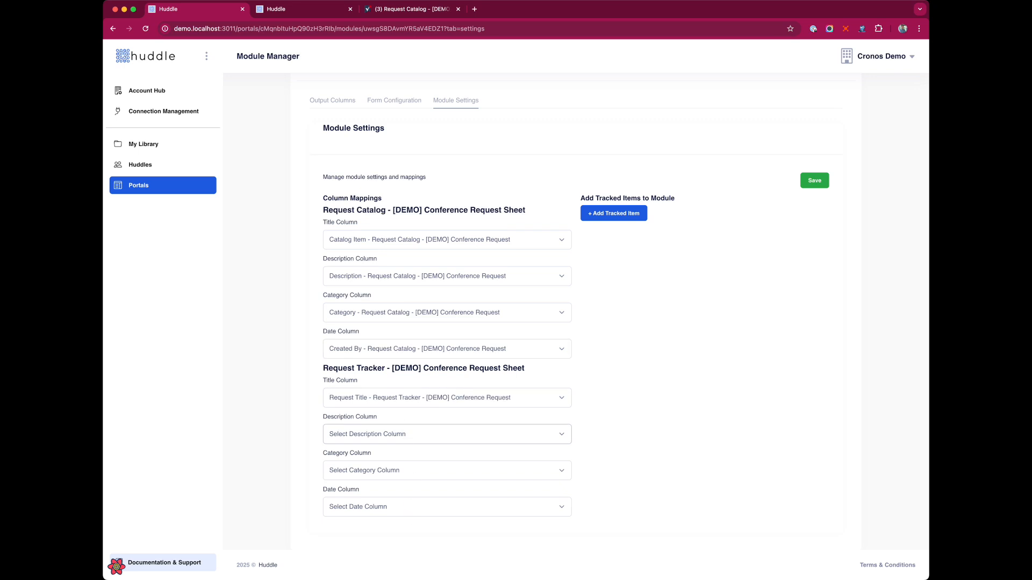
pyautogui.click(412, 550)
pyautogui.click(387, 469)
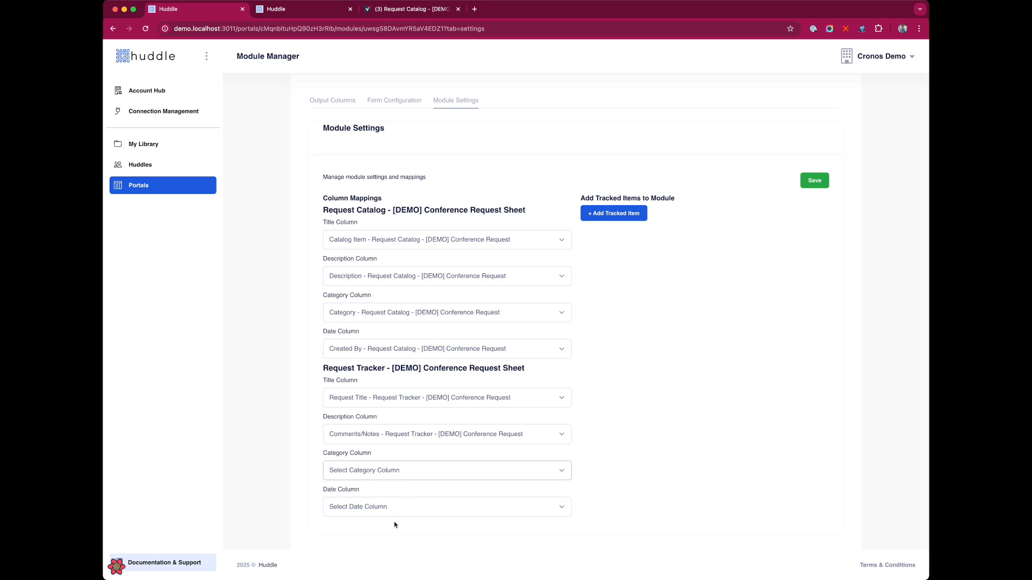
# Set Priority as the tracker category column and Request Date as its date column, then save the mappings
pyautogui.press('p')
pyautogui.press('Tab')
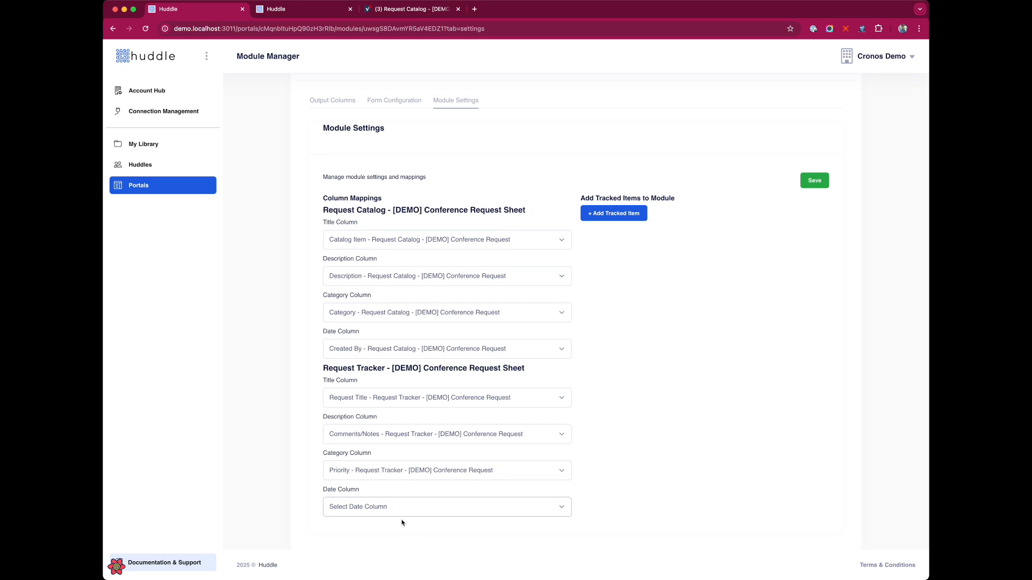
pyautogui.press('r')
pyautogui.press('Tab')
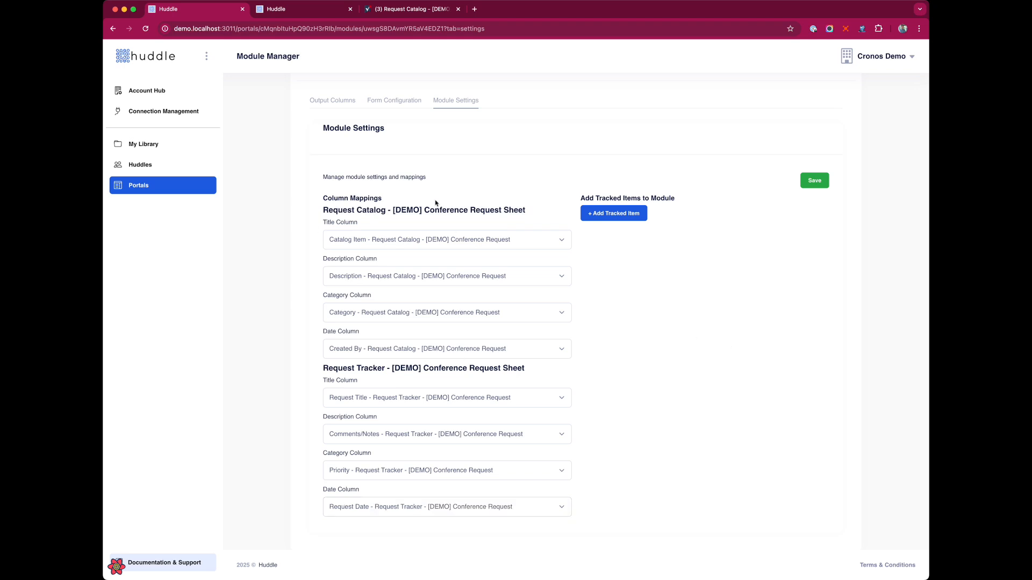
pyautogui.moveTo(324, 222); pyautogui.dragTo(373, 224)
pyautogui.click(826, 184)
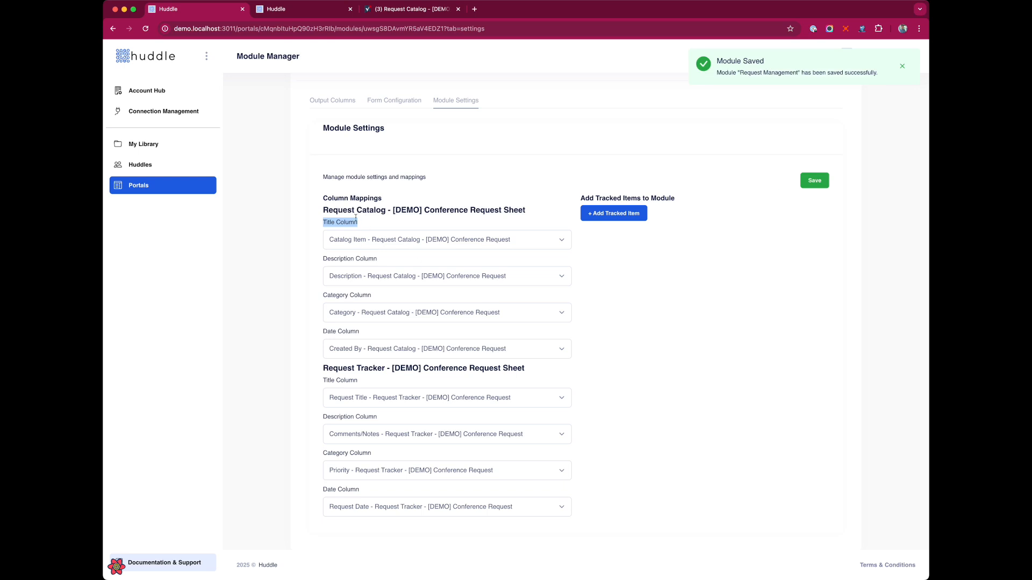
pyautogui.click(403, 211)
# Show the portal's pages list, after a quick look at the portal home page
pyautogui.scroll(3, 400, 242)
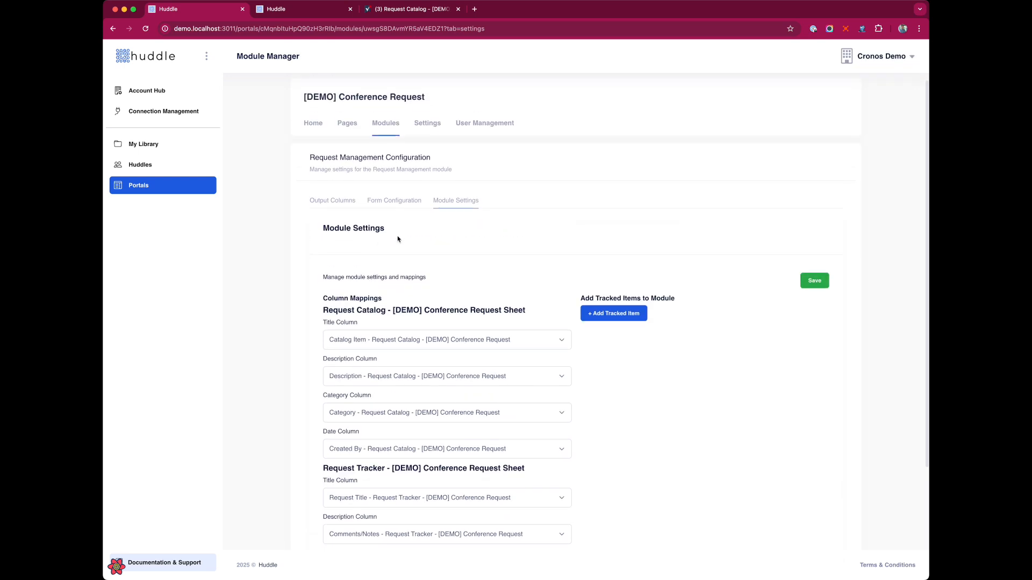
pyautogui.click(345, 125)
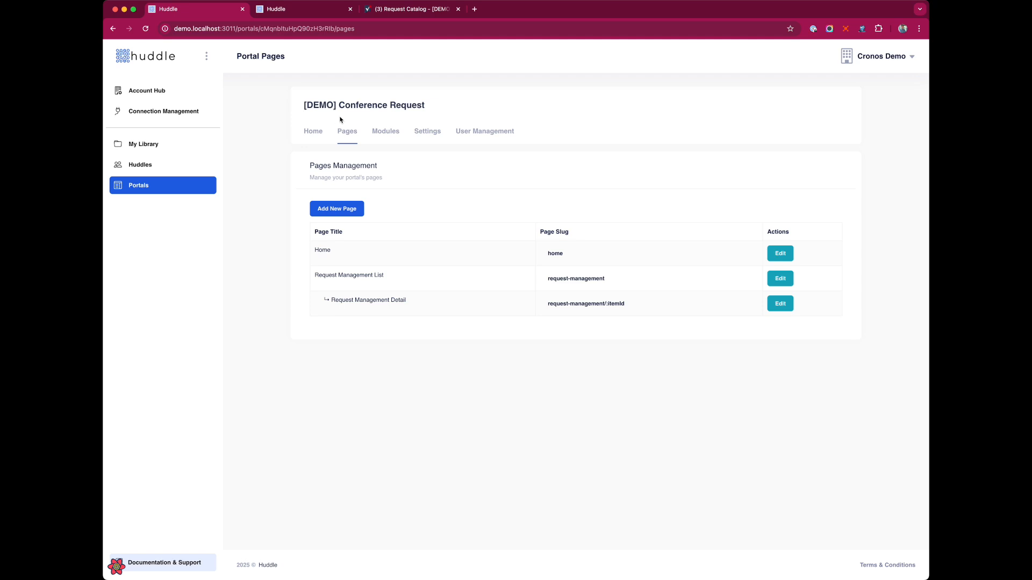
pyautogui.click(255, 14)
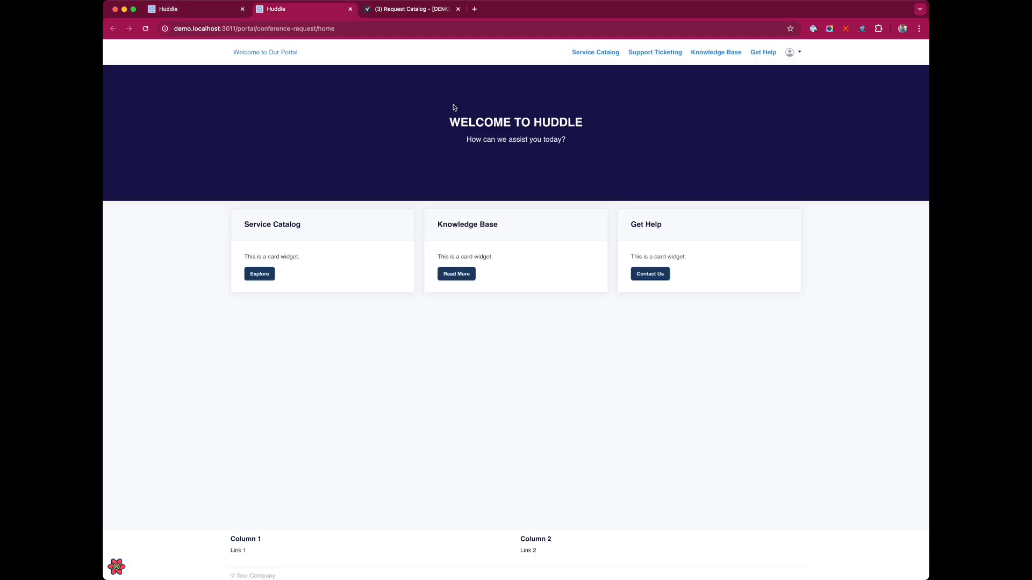
pyautogui.click(176, 8)
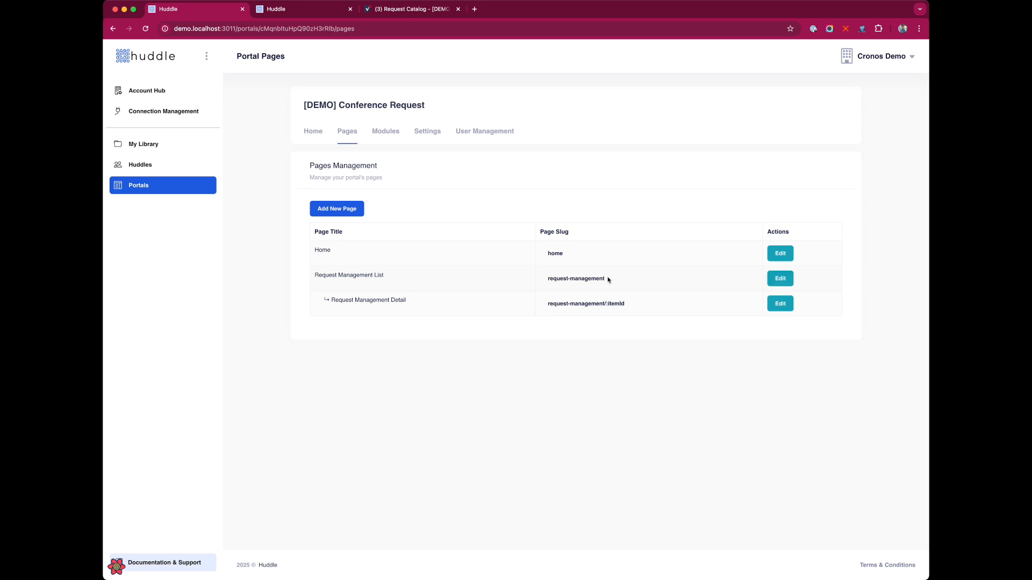
# Preview the empty Request Management List page in a new tab, then open its page information
pyautogui.keyDown('super'); pyautogui.click(588, 280); pyautogui.keyUp('super')
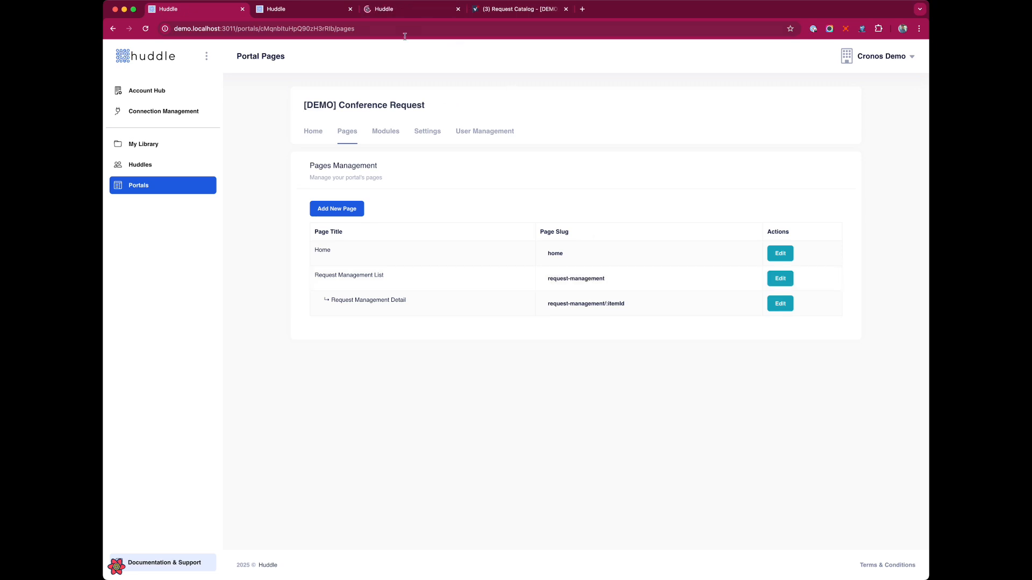
pyautogui.click(344, 11)
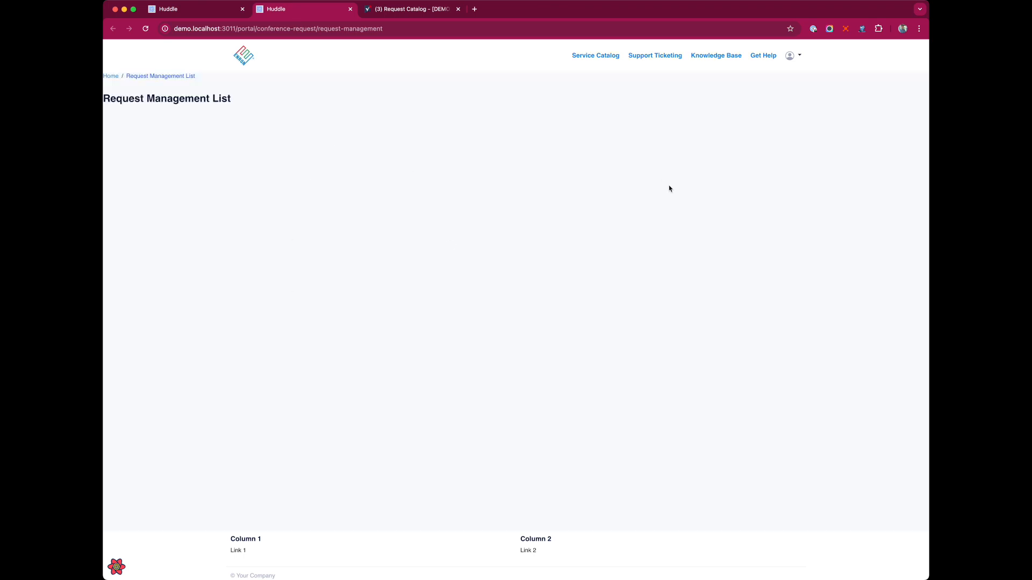
pyautogui.click(221, 10)
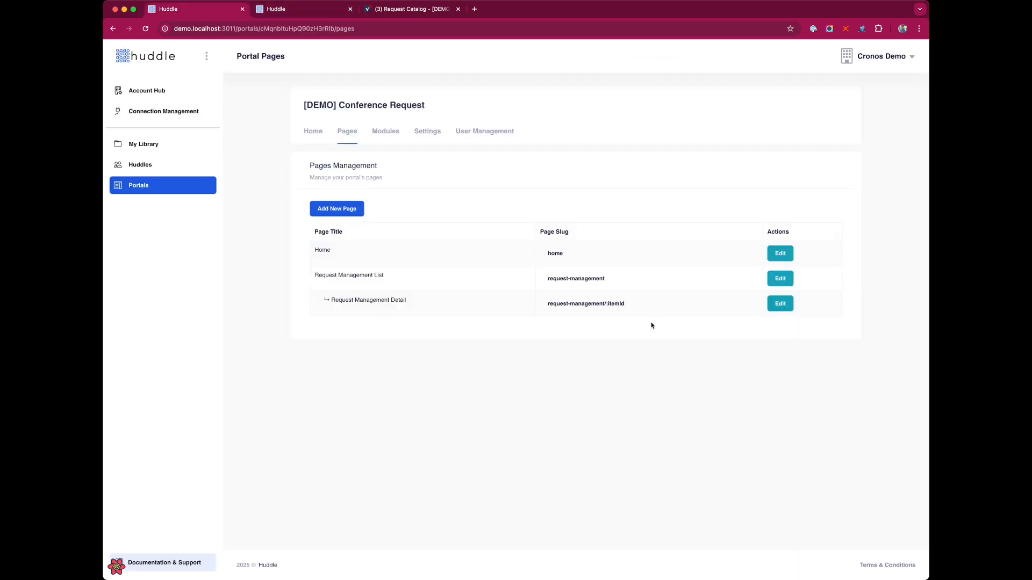
pyautogui.click(781, 281)
pyautogui.click(350, 209)
# Give the page the classes 'container mt-5 m', hide the page title, and save the layout
pyautogui.click(457, 185)
pyautogui.write('container mt-5 m')
pyautogui.click(422, 255)
pyautogui.click(604, 307)
pyautogui.click(820, 209)
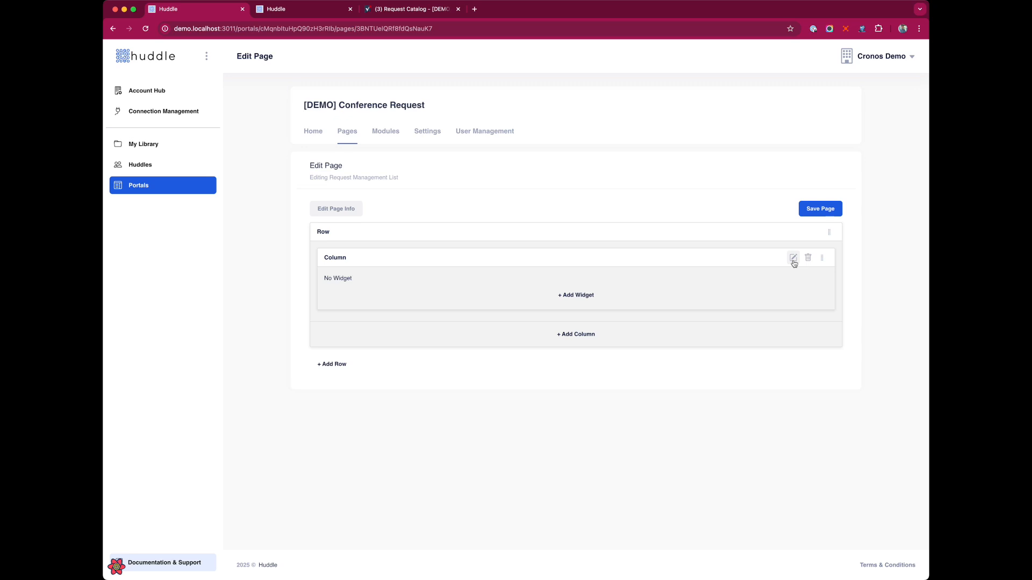
# Set the first column's small-screen width to 6
pyautogui.click(793, 259)
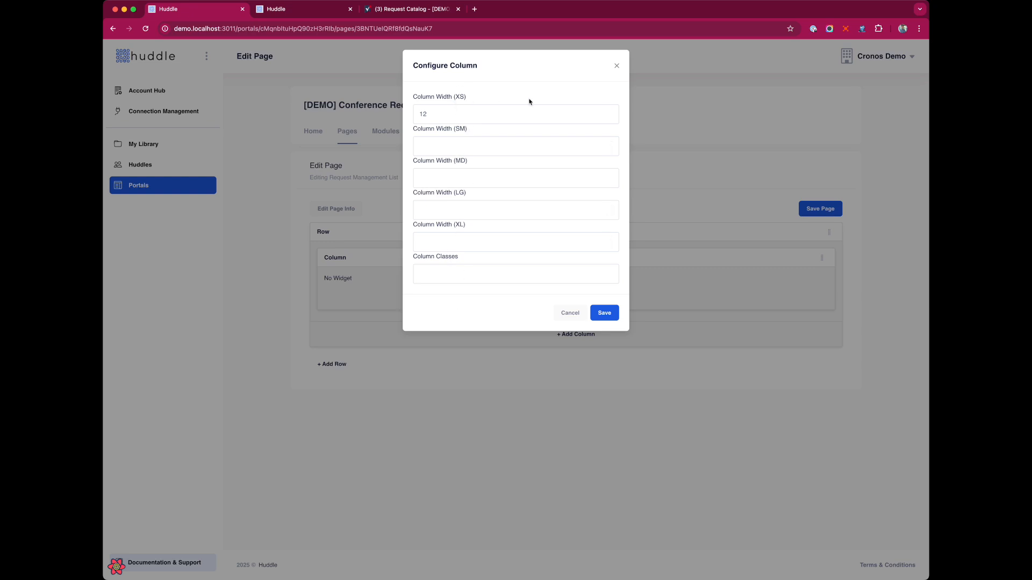
pyautogui.click(447, 147)
pyautogui.write('6')
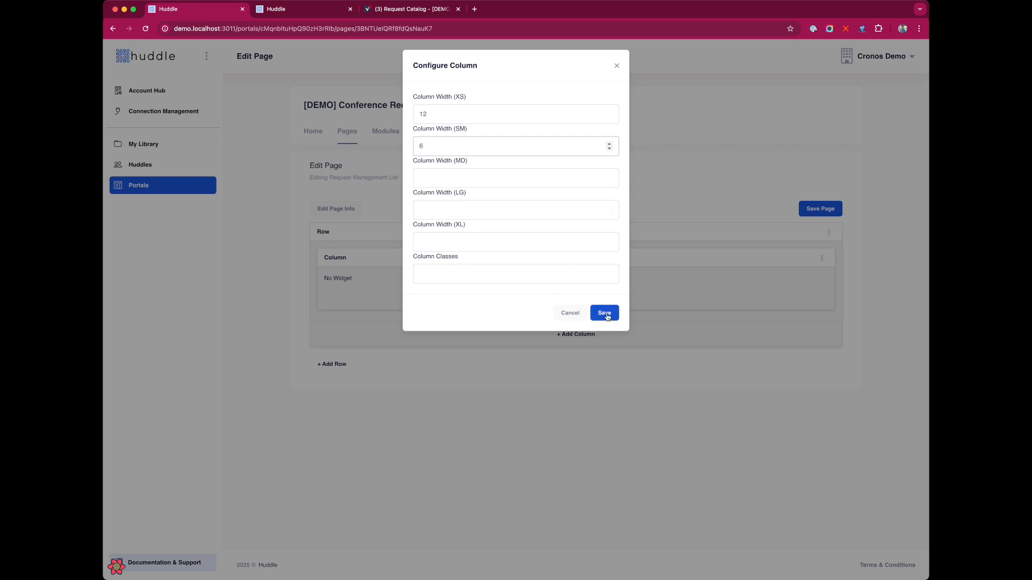
pyautogui.doubleClick(423, 114)
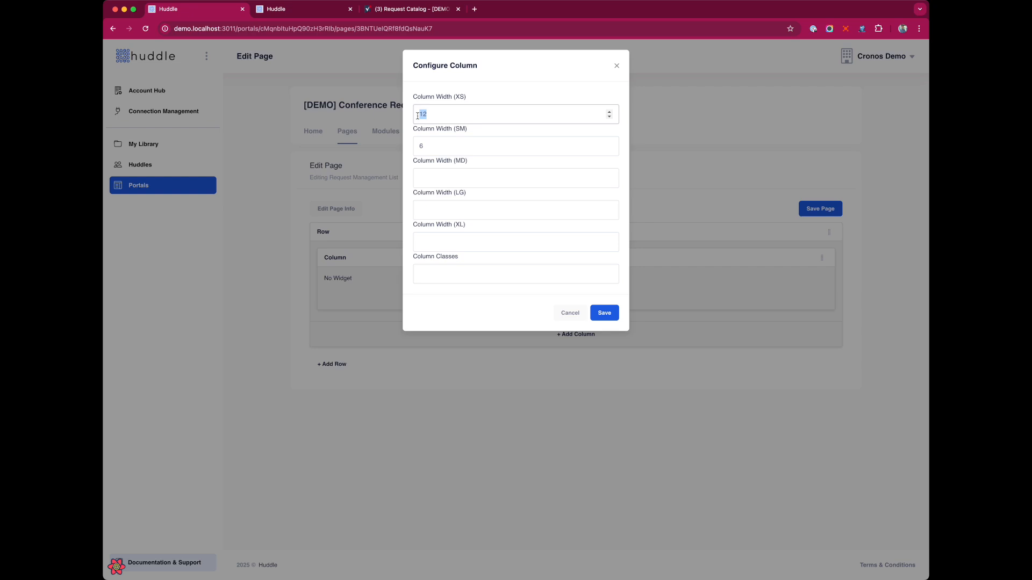
pyautogui.click(598, 313)
# Add a second and a third column with small-screen widths 4 and 2
pyautogui.click(586, 335)
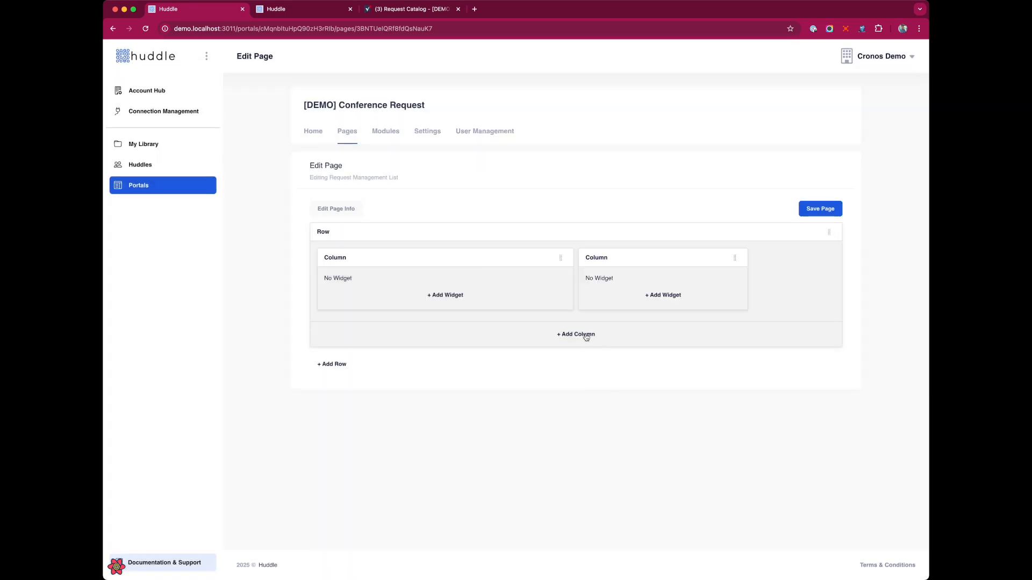
pyautogui.click(707, 258)
pyautogui.click(459, 154)
pyautogui.write('4')
pyautogui.click(603, 314)
pyautogui.click(589, 336)
pyautogui.click(444, 330)
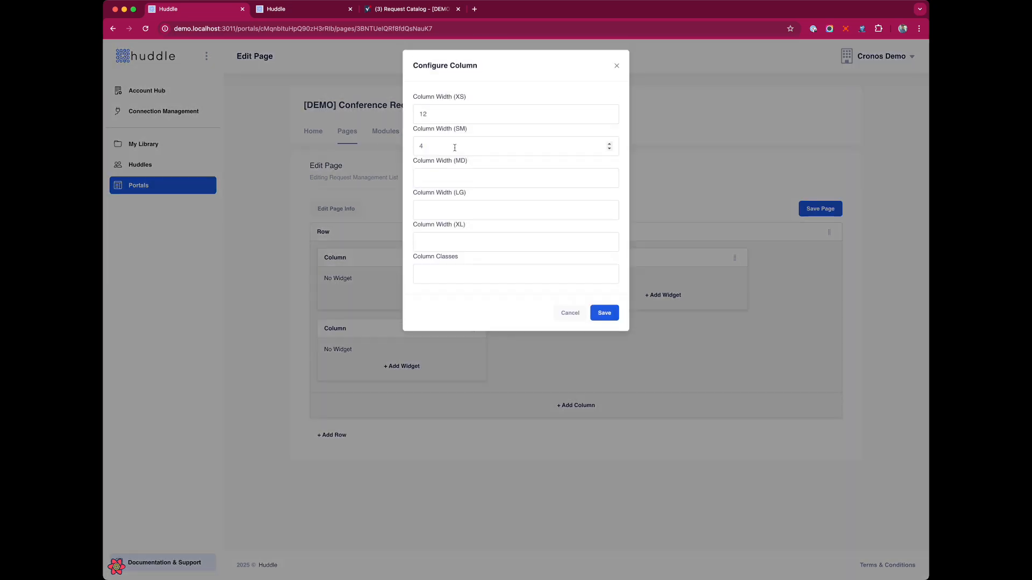
pyautogui.press('BackSpace')
pyautogui.write('2')
pyautogui.click(612, 316)
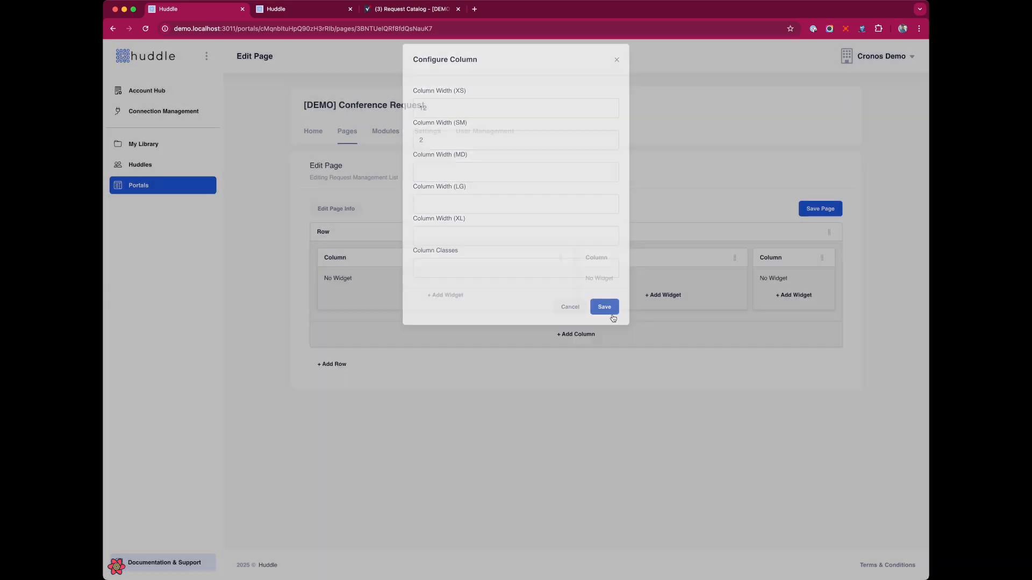
# Add a List widget, move it into the third column, then delete the third and second columns
pyautogui.moveTo(815, 262)
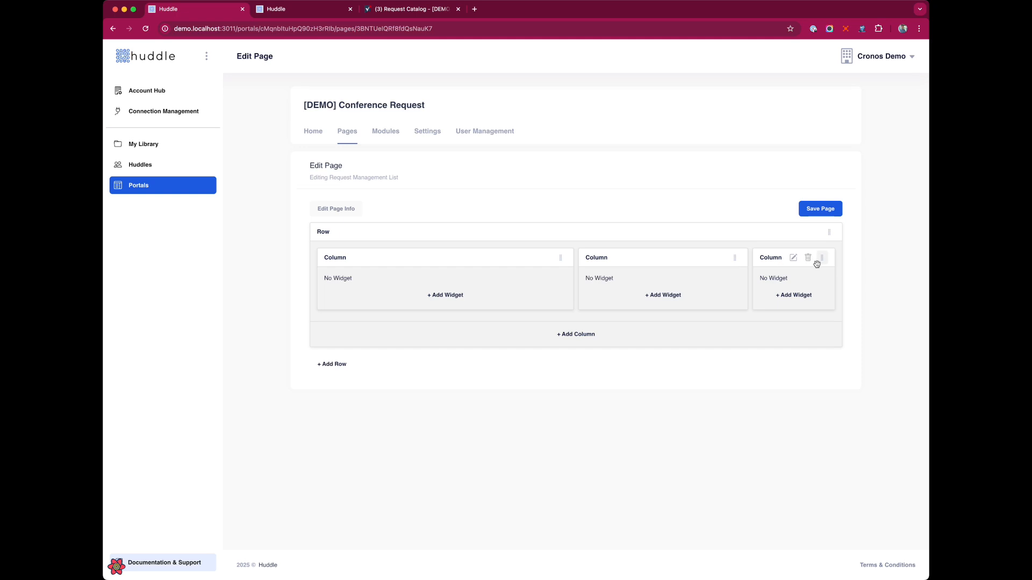
pyautogui.click(456, 294)
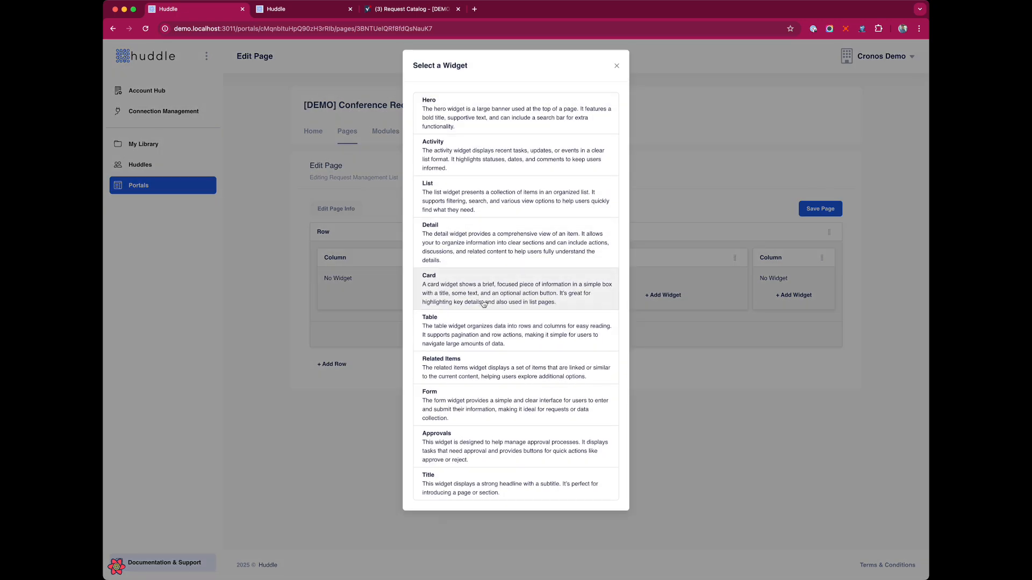
pyautogui.click(452, 205)
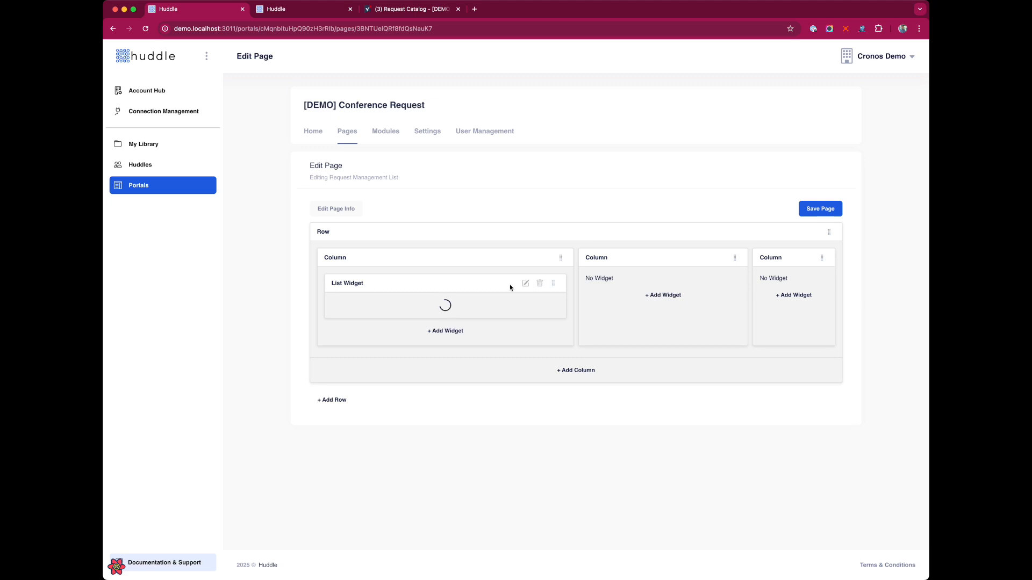
pyautogui.moveTo(554, 288); pyautogui.dragTo(827, 292)
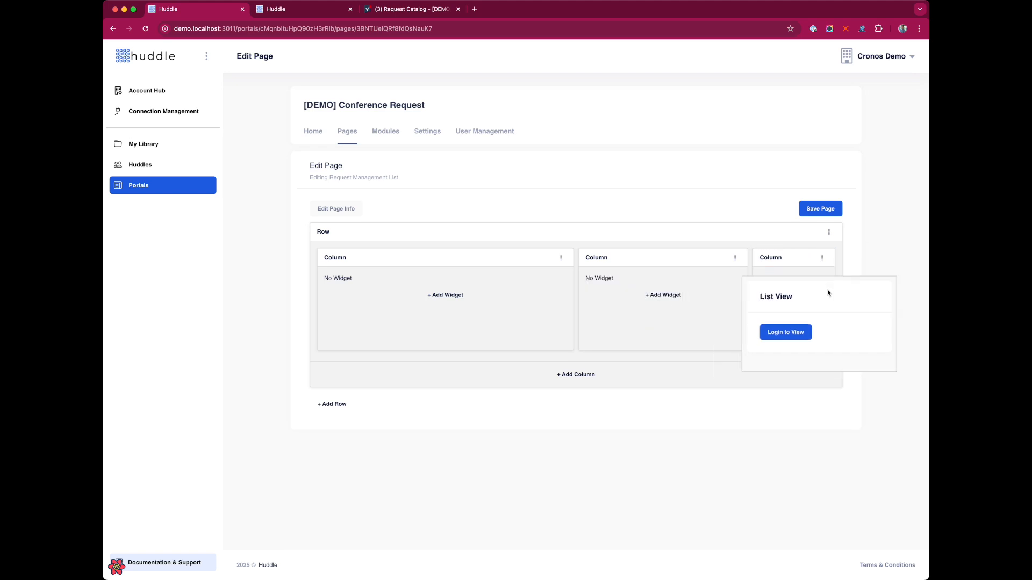
pyautogui.click(810, 260)
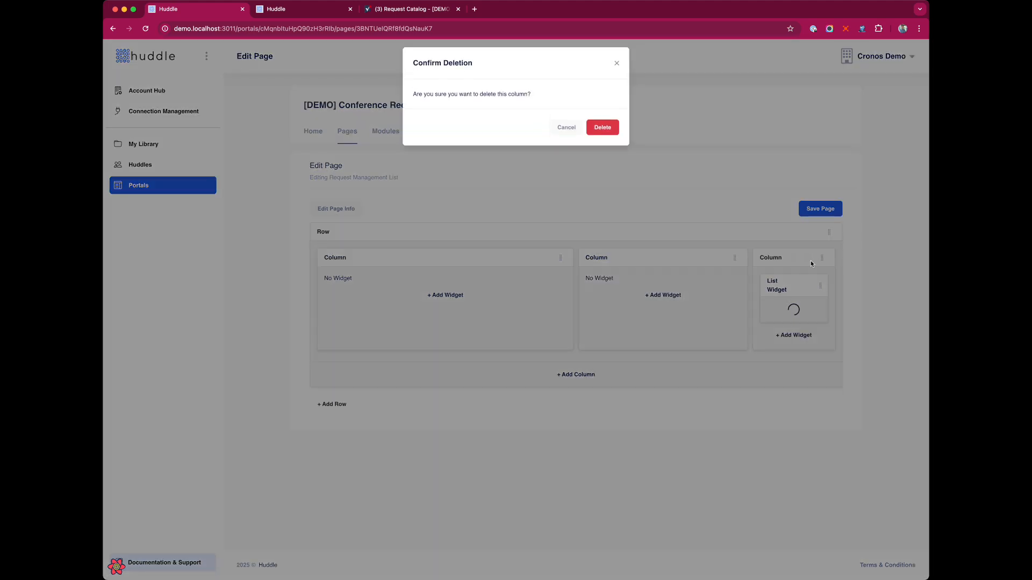
pyautogui.click(603, 128)
pyautogui.click(724, 260)
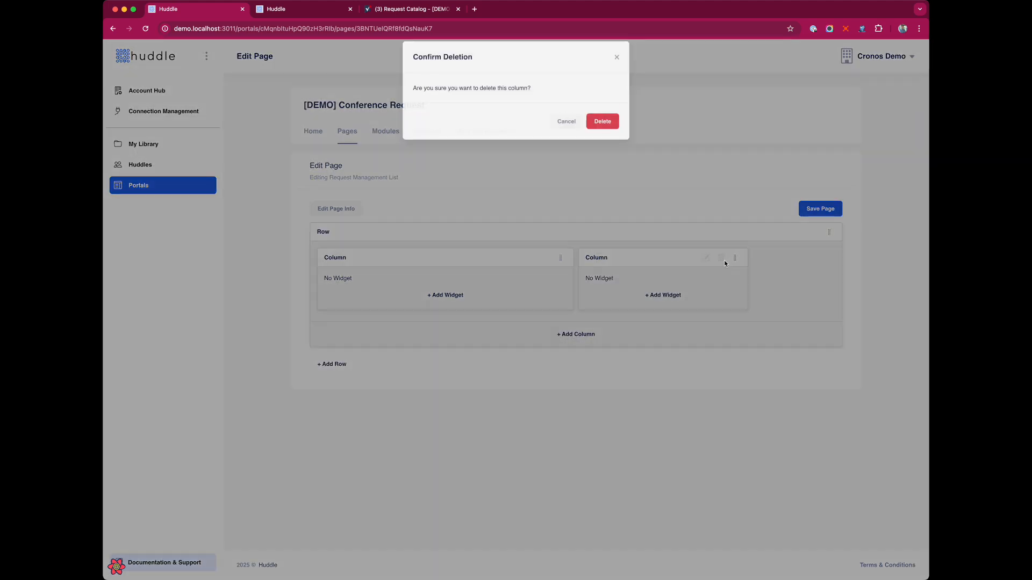
pyautogui.click(604, 128)
# Clear the remaining column's small-screen width of 6 and add a List widget to it
pyautogui.click(530, 258)
pyautogui.click(445, 153)
pyautogui.press('BackSpace')
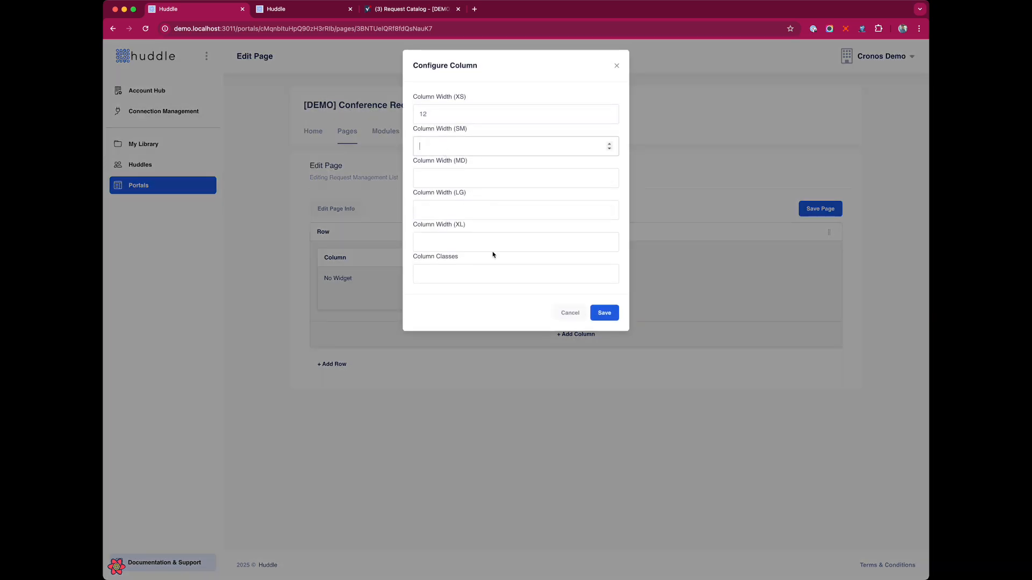
pyautogui.click(604, 313)
pyautogui.click(581, 299)
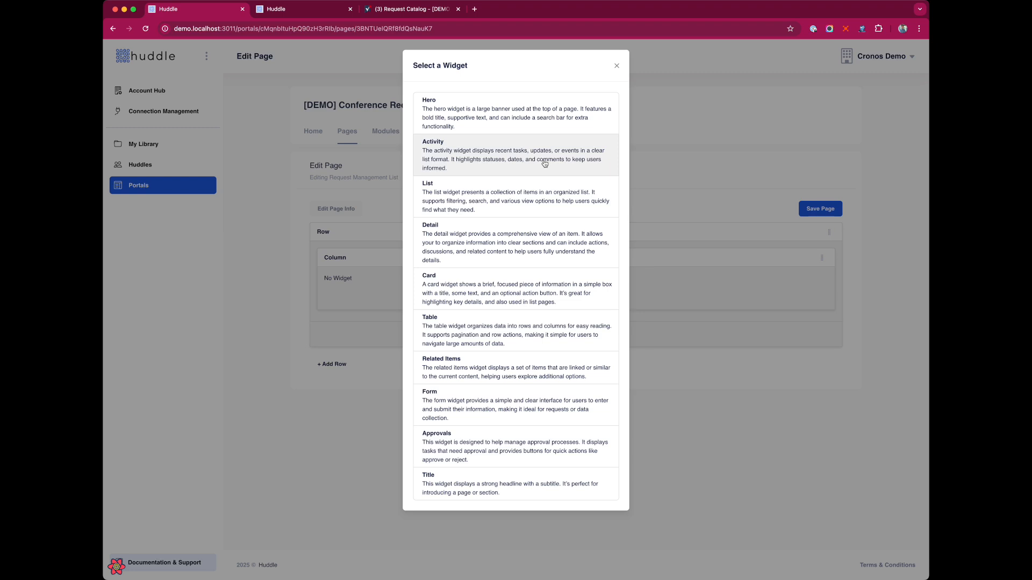
pyautogui.click(450, 199)
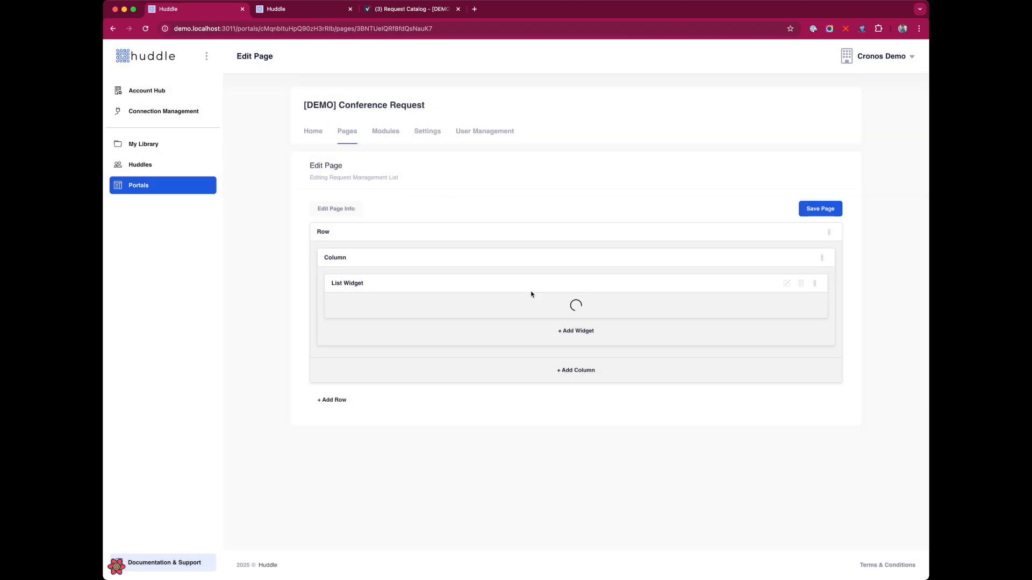
# Choose Request Management as the List widget's module, glancing at the Request Catalog sheet in Smartsheet
pyautogui.click(785, 283)
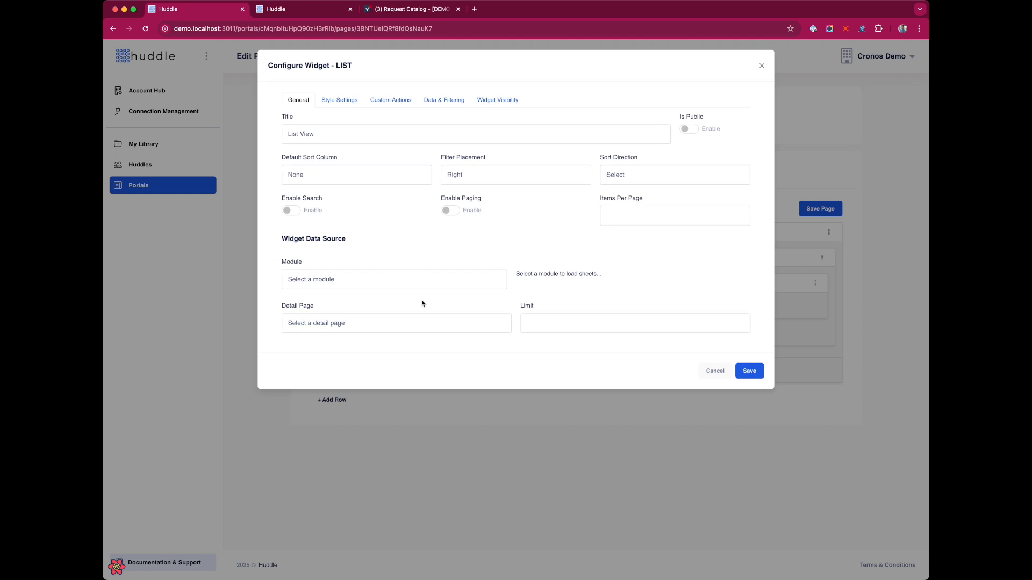
pyautogui.click(353, 280)
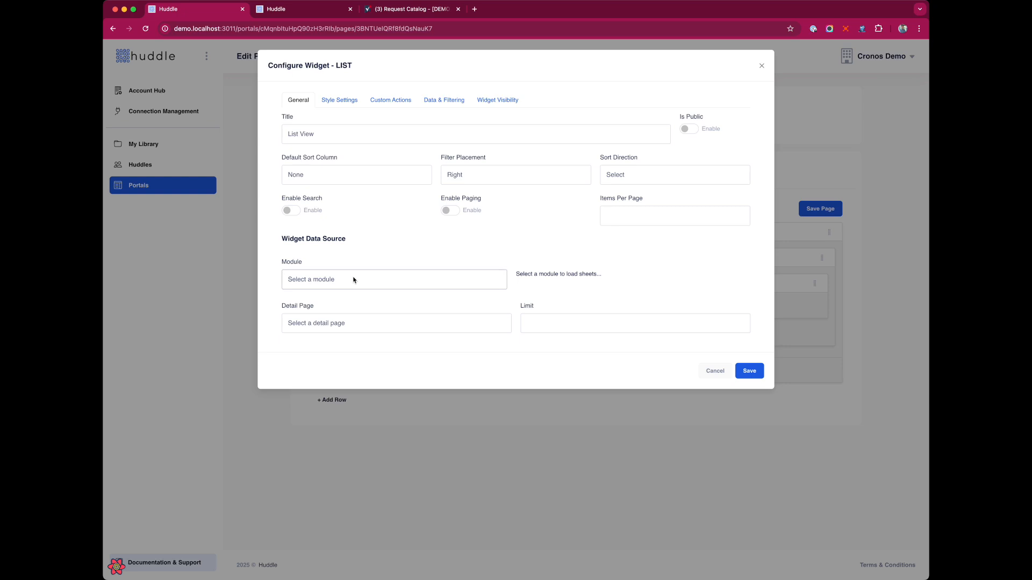
pyautogui.click(352, 292)
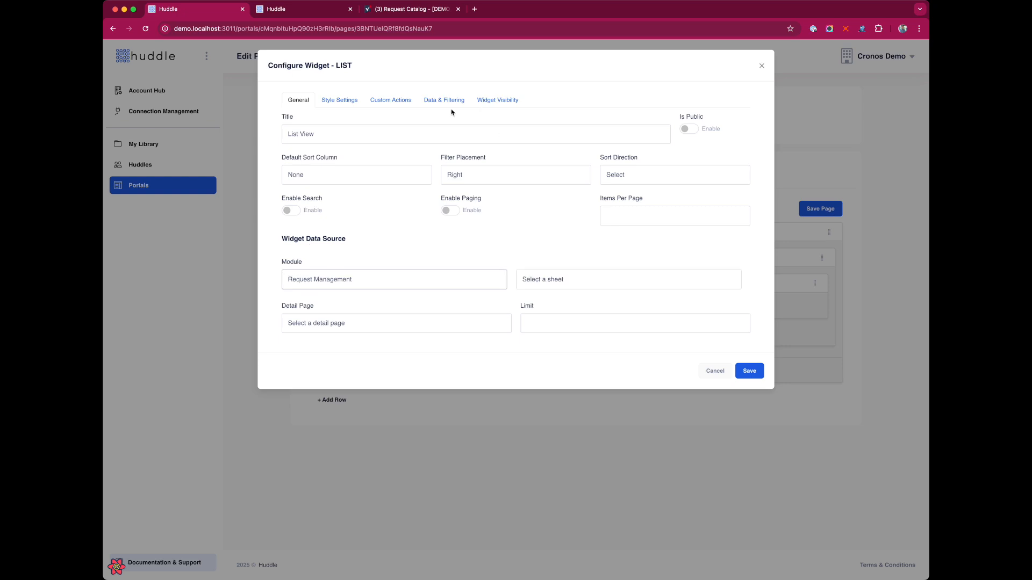
pyautogui.click(401, 9)
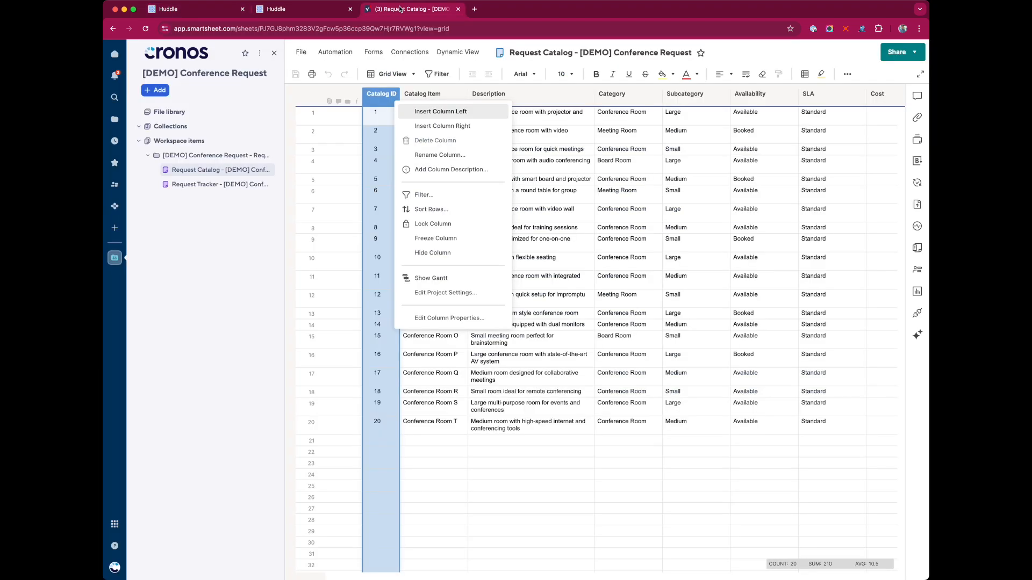
pyautogui.click(554, 213)
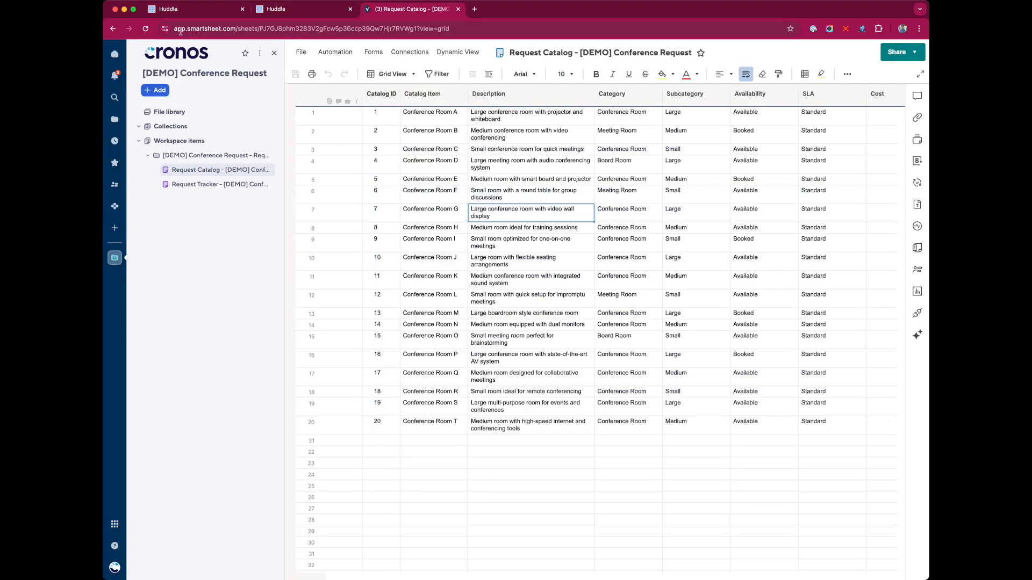
pyautogui.press('super+1')
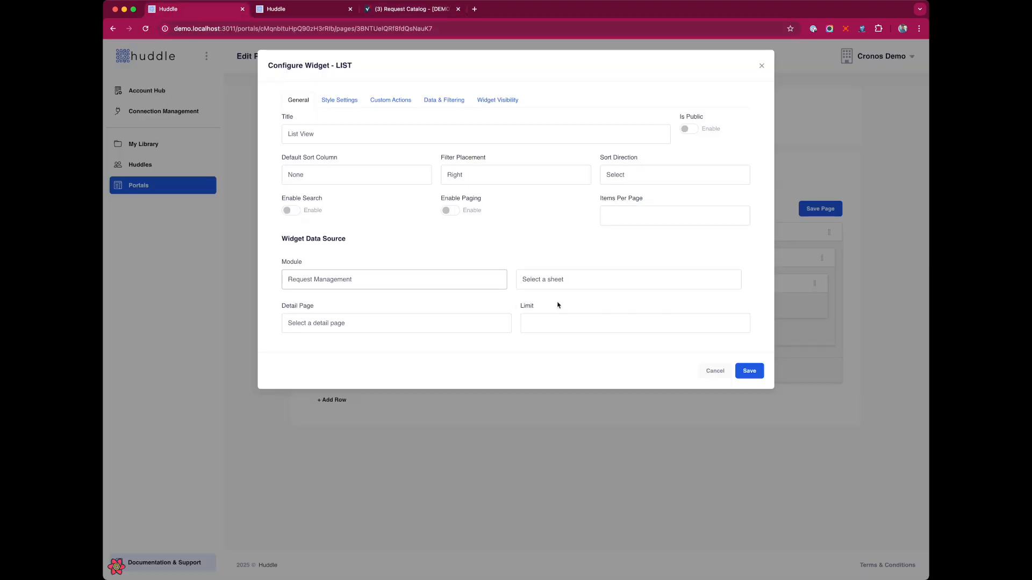
# Use the Request Catalog sheet as source and title the widget 'Conference Room Request Catalog'
pyautogui.click(597, 280)
pyautogui.click(597, 295)
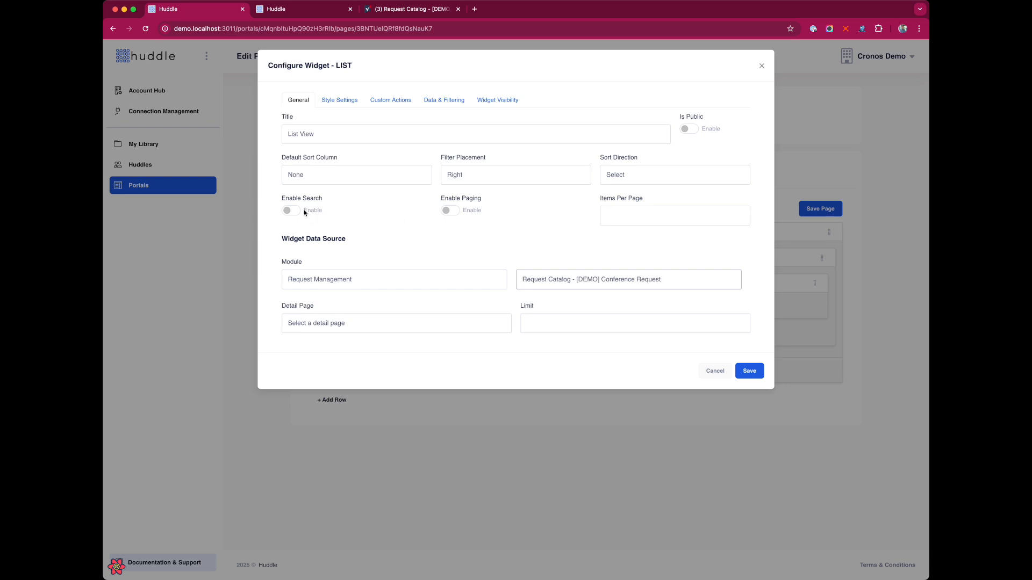
pyautogui.tripleClick(326, 138)
pyautogui.write('Conferen')
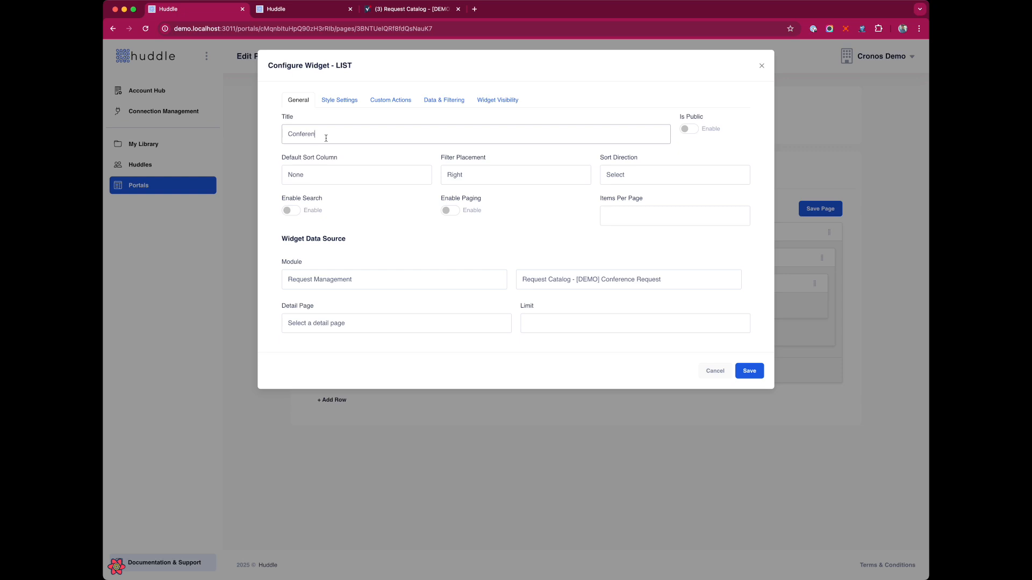
pyautogui.write('ce Room Request Catalog')
pyautogui.click(350, 155)
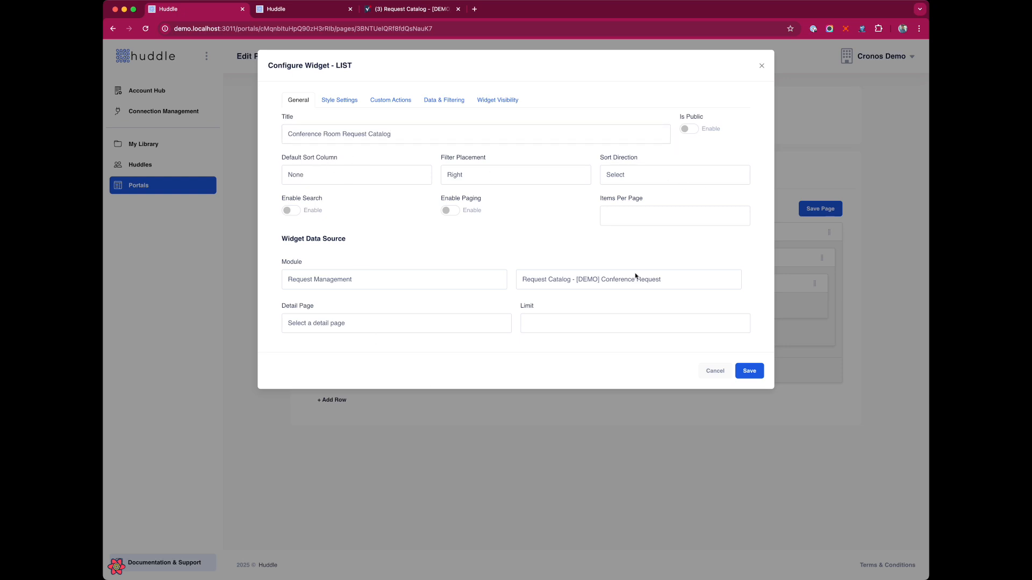
# Sort by Catalog Item ascending, enable search and paging, and link items to Request Management Detail
pyautogui.click(309, 180)
pyautogui.click(331, 193)
pyautogui.click(671, 178)
pyautogui.click(645, 193)
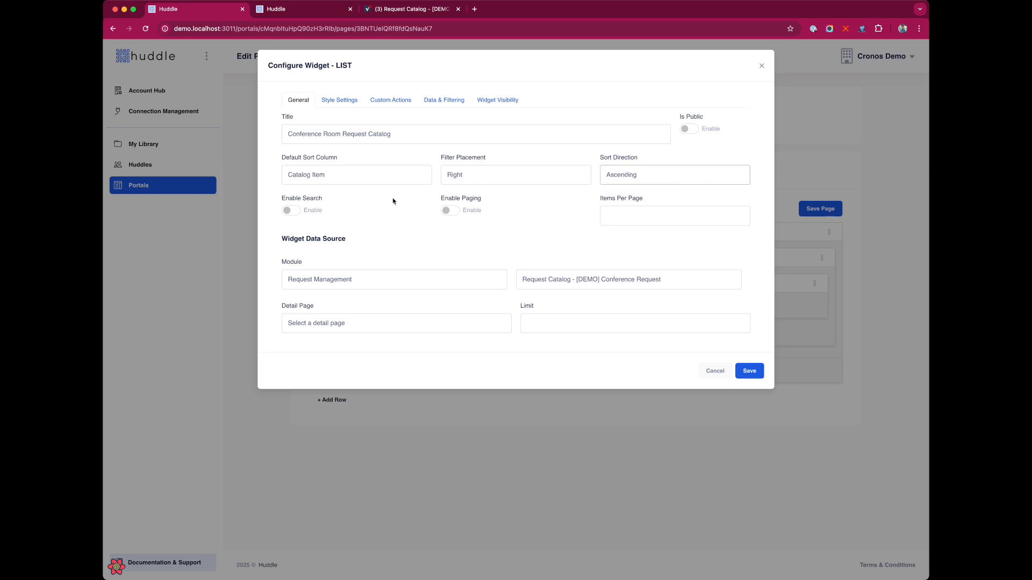
pyautogui.click(288, 212)
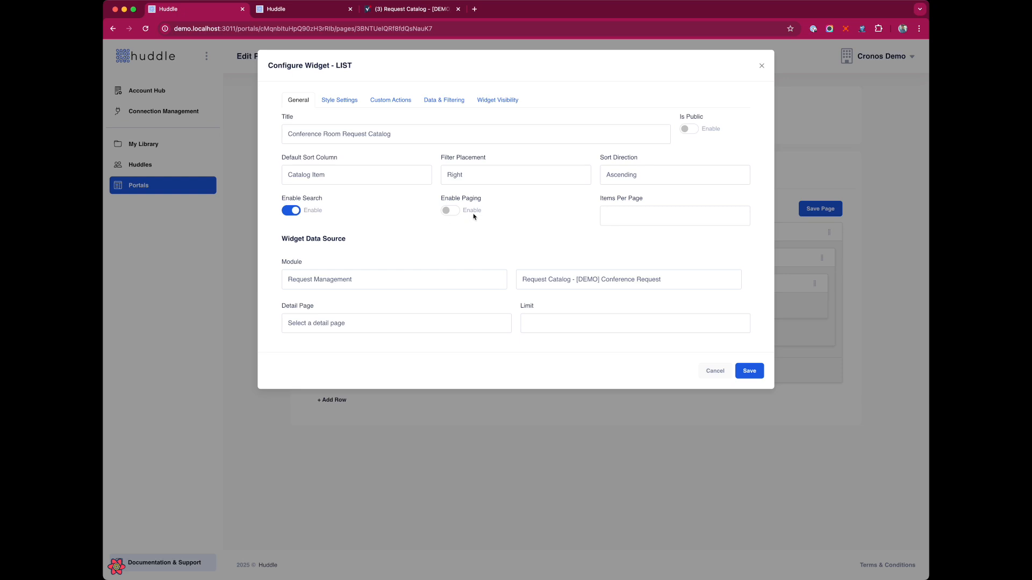
pyautogui.click(452, 212)
pyautogui.click(326, 324)
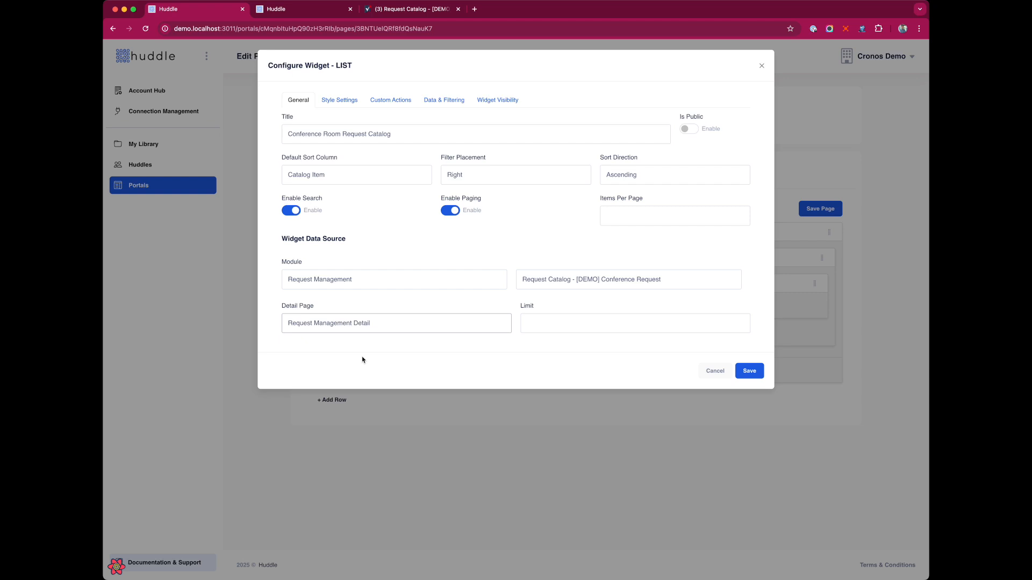
# Review the style, custom actions and filtering options, add no filters, then save the widget and page
pyautogui.click(342, 102)
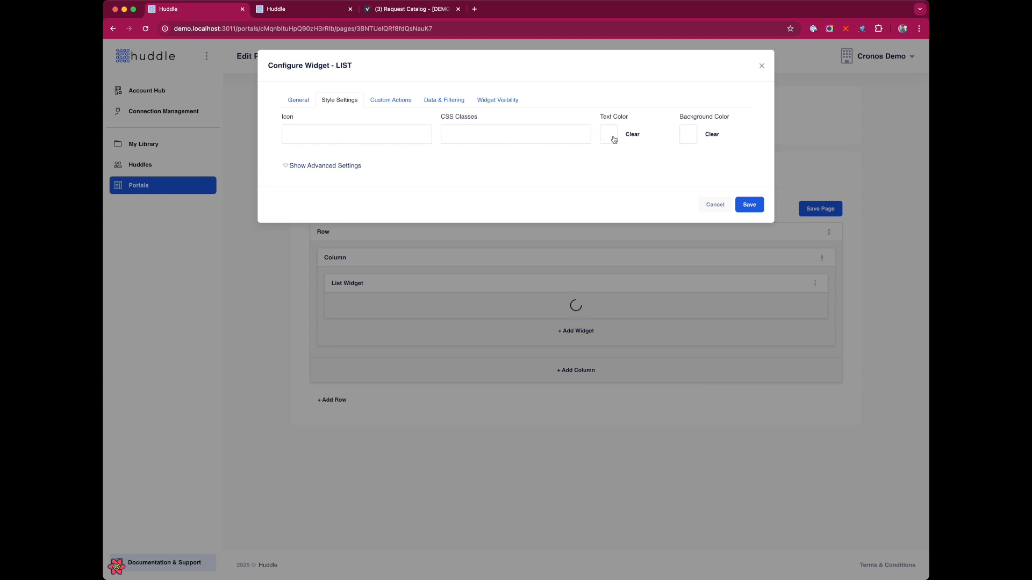
pyautogui.click(382, 101)
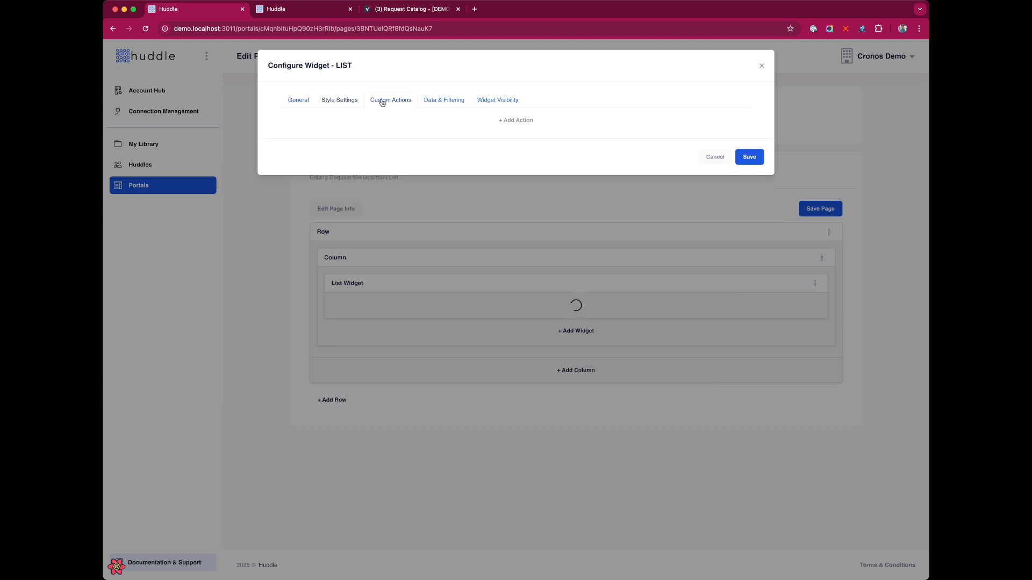
pyautogui.click(451, 102)
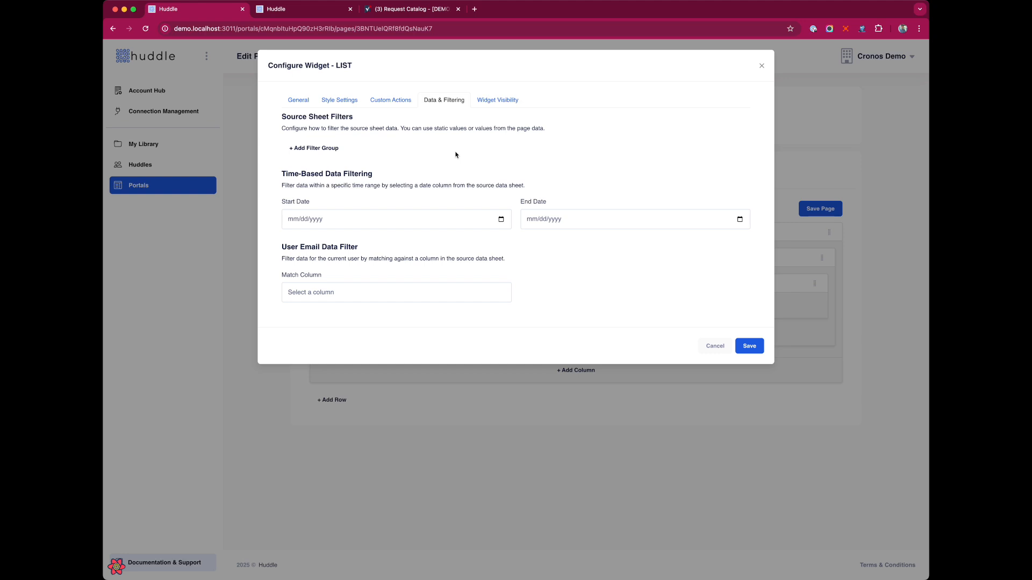
pyautogui.click(334, 149)
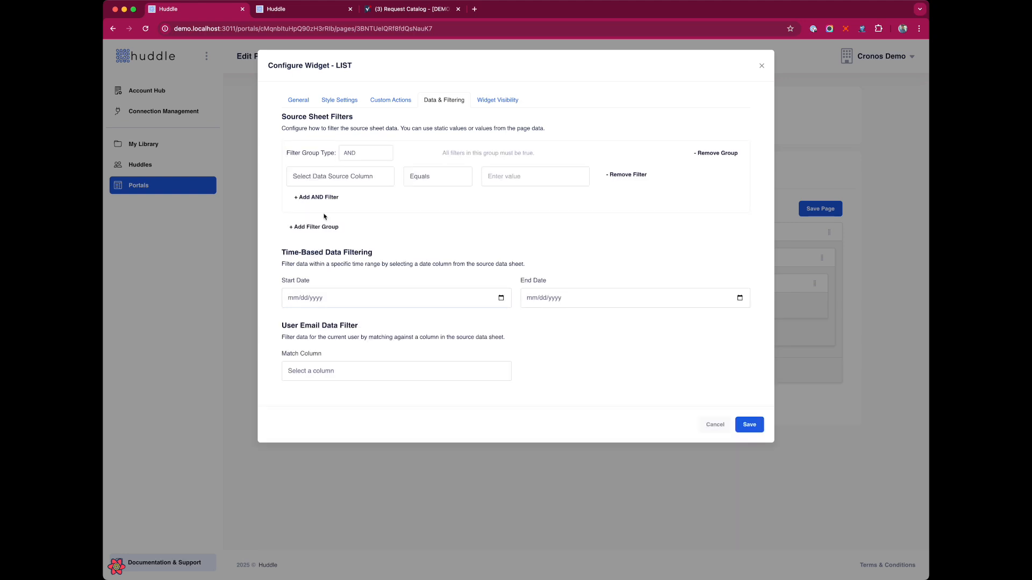
pyautogui.click(325, 229)
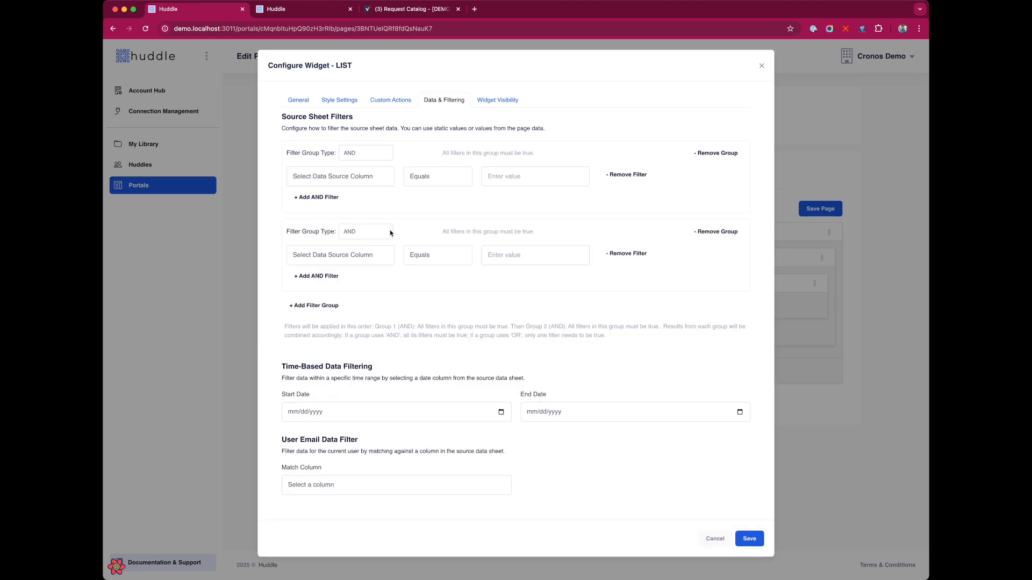
pyautogui.click(347, 182)
pyautogui.click(720, 155)
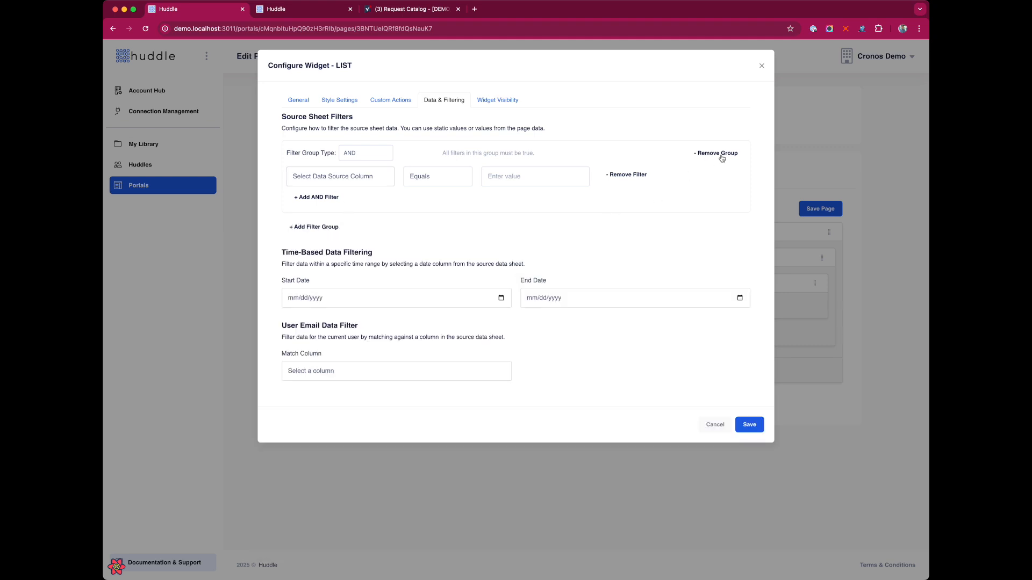
pyautogui.click(722, 155)
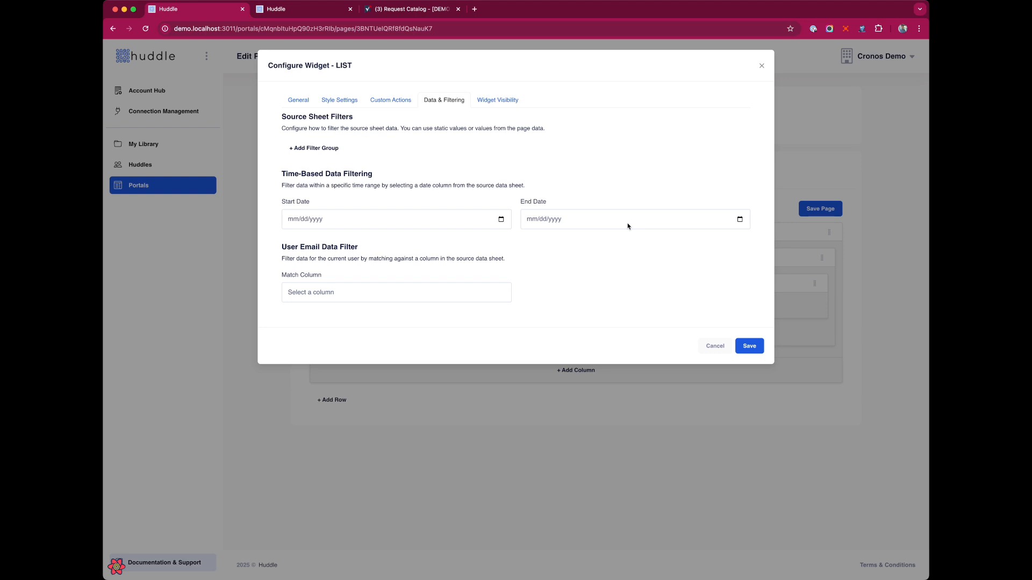
pyautogui.click(368, 294)
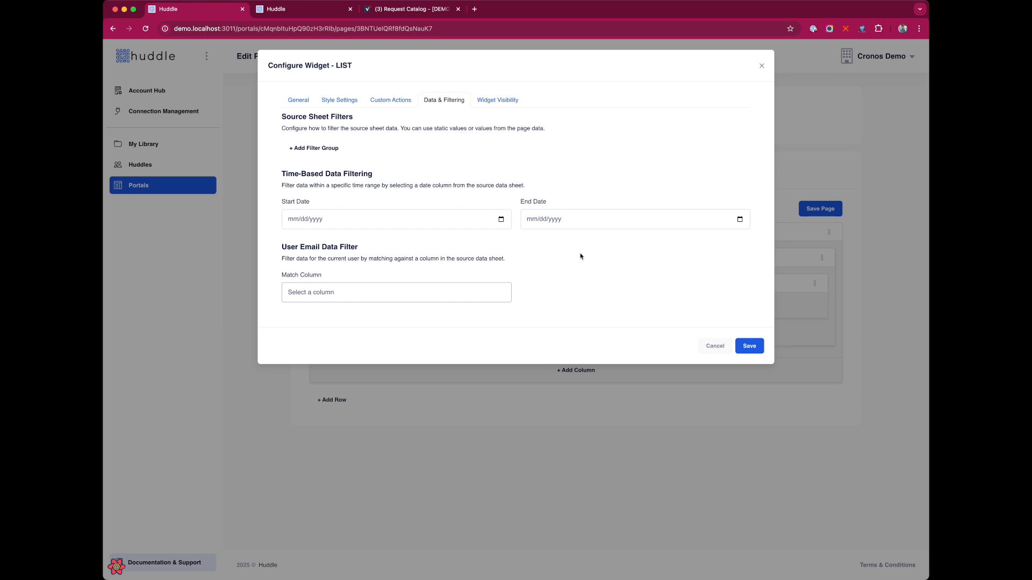
pyautogui.click(749, 345)
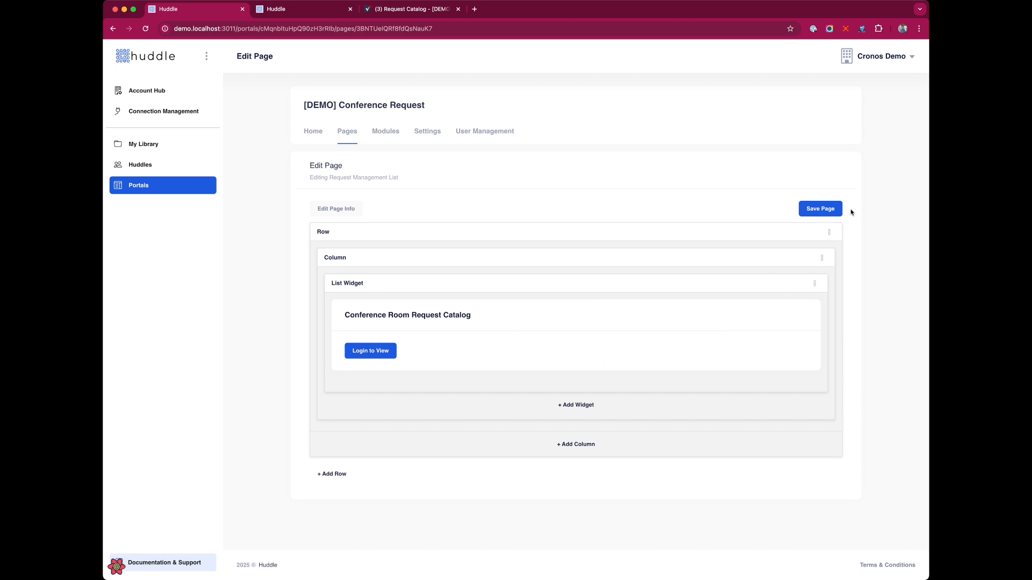
pyautogui.click(833, 209)
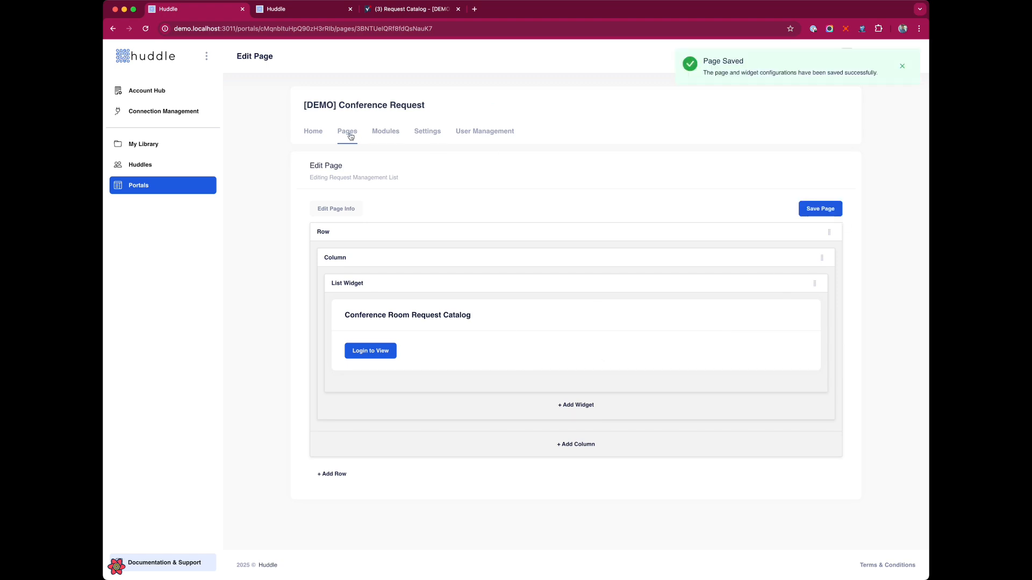
# Reload the live portal catalog page to check the new list
pyautogui.click(298, 13)
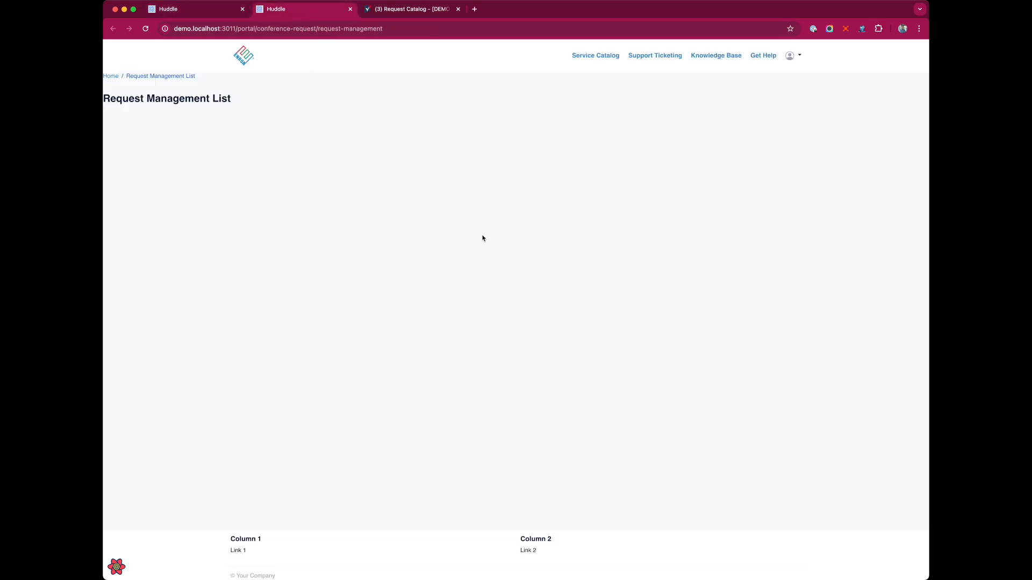
pyautogui.press('super+r')
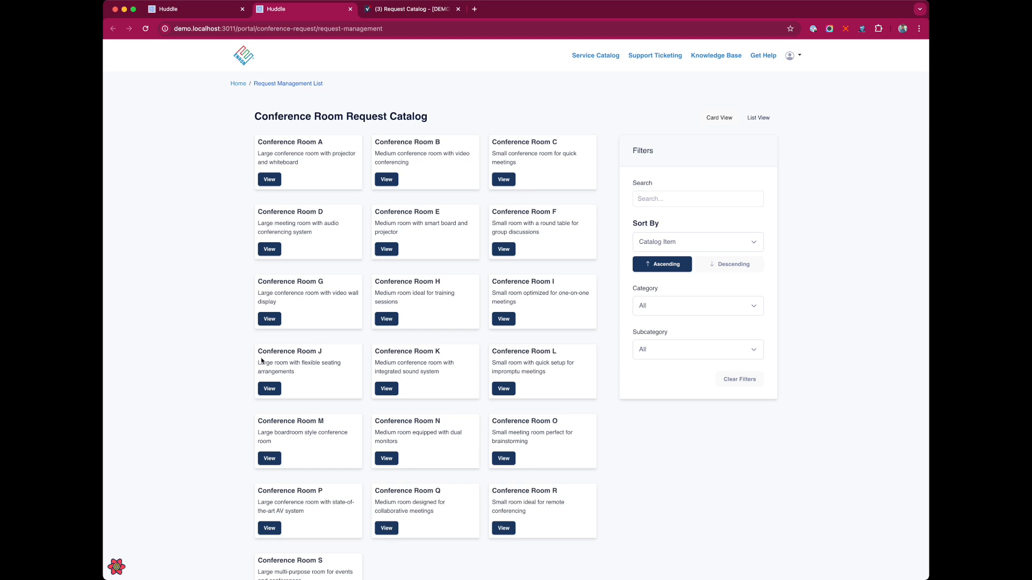
pyautogui.scroll(-3, 661, 296)
pyautogui.scroll(3, 661, 296)
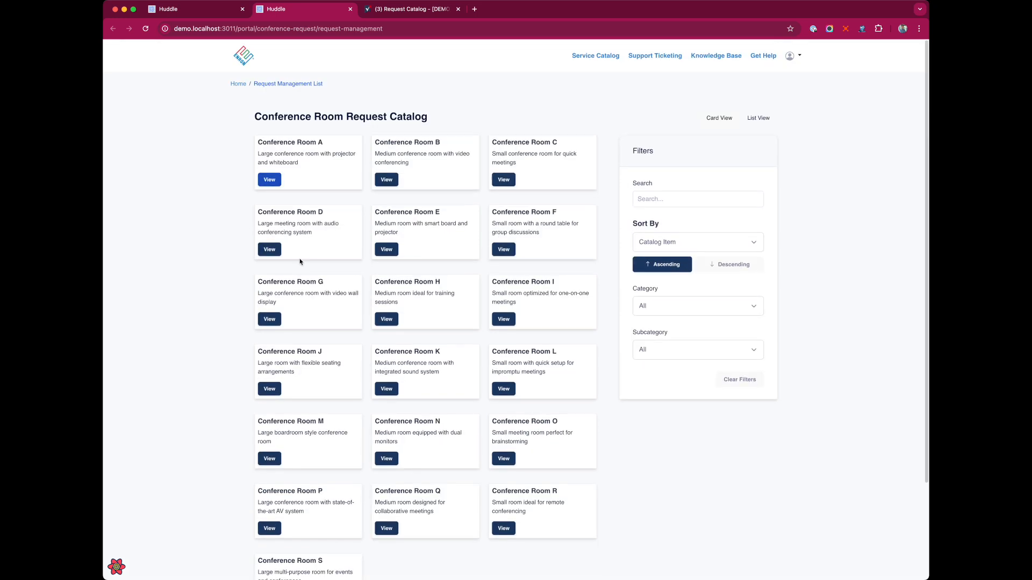
pyautogui.click(176, 11)
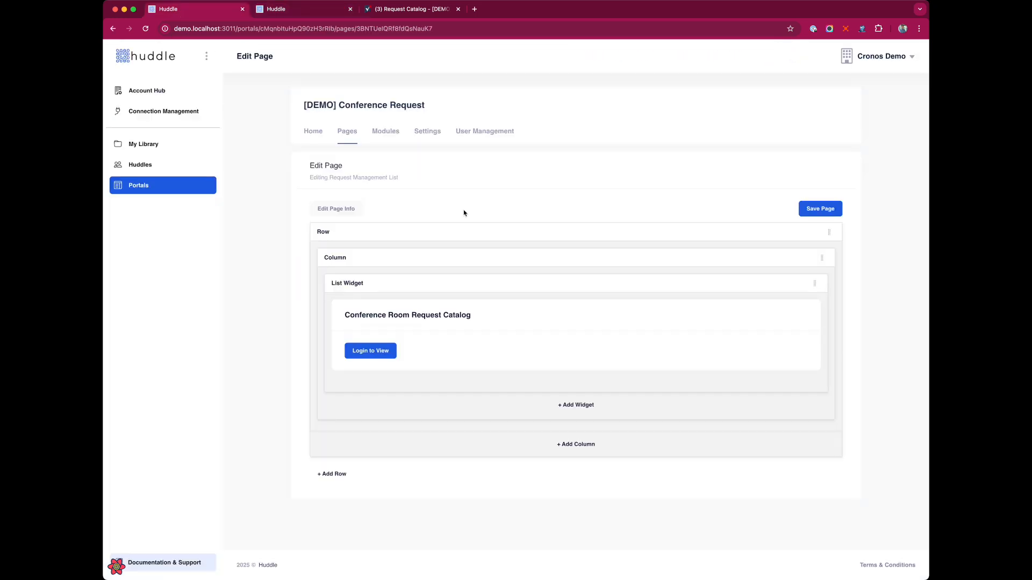
# Add the CSS class 'card' to the catalog list widget and save the widget and page
pyautogui.click(785, 284)
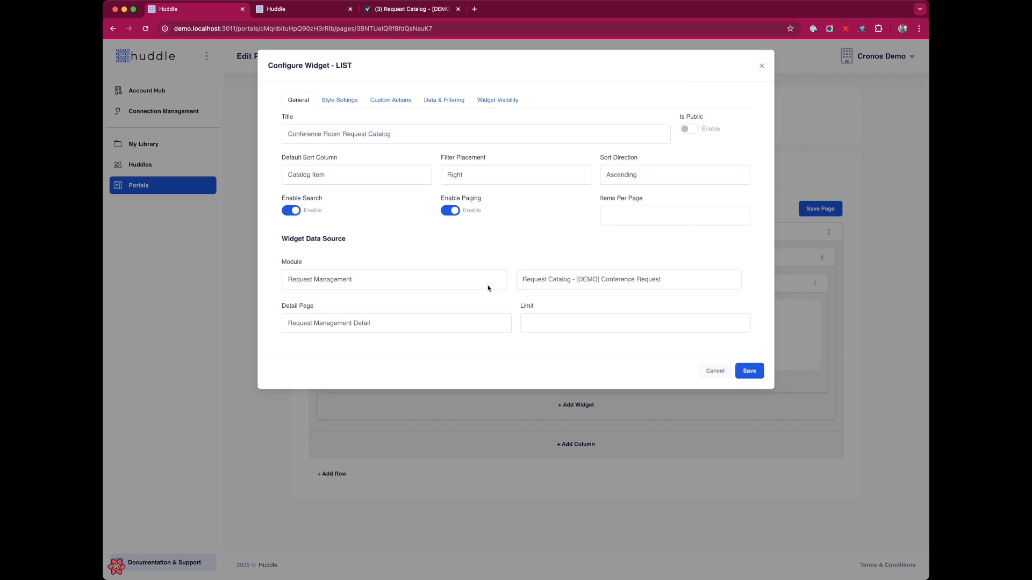
pyautogui.click(337, 104)
pyautogui.click(473, 134)
pyautogui.write('card')
pyautogui.click(758, 206)
pyautogui.click(808, 207)
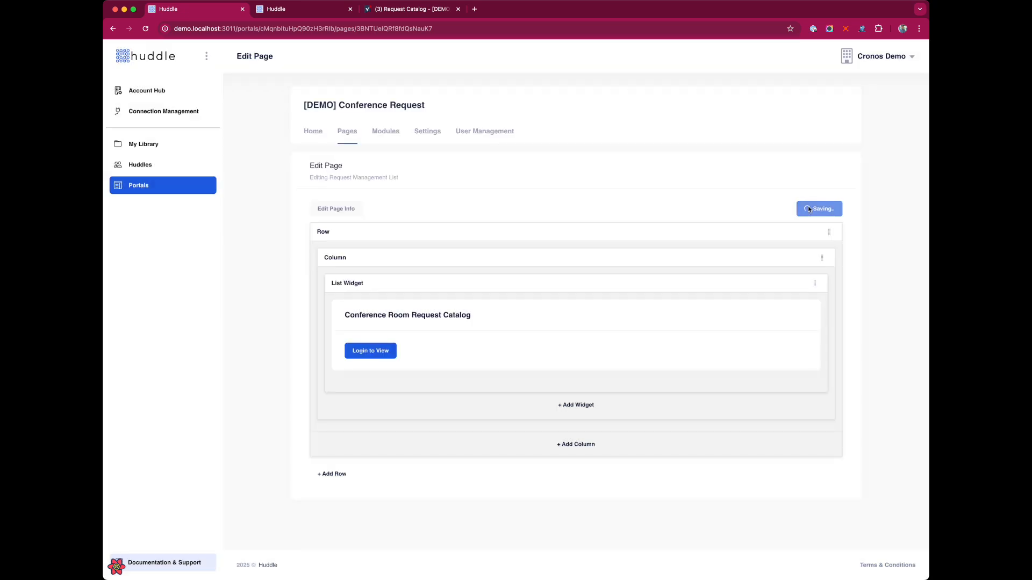
# Reload the portal to see the card-styled rooms, comparing them with the Request Catalog sheet
pyautogui.click(302, 12)
pyautogui.press('super+r')
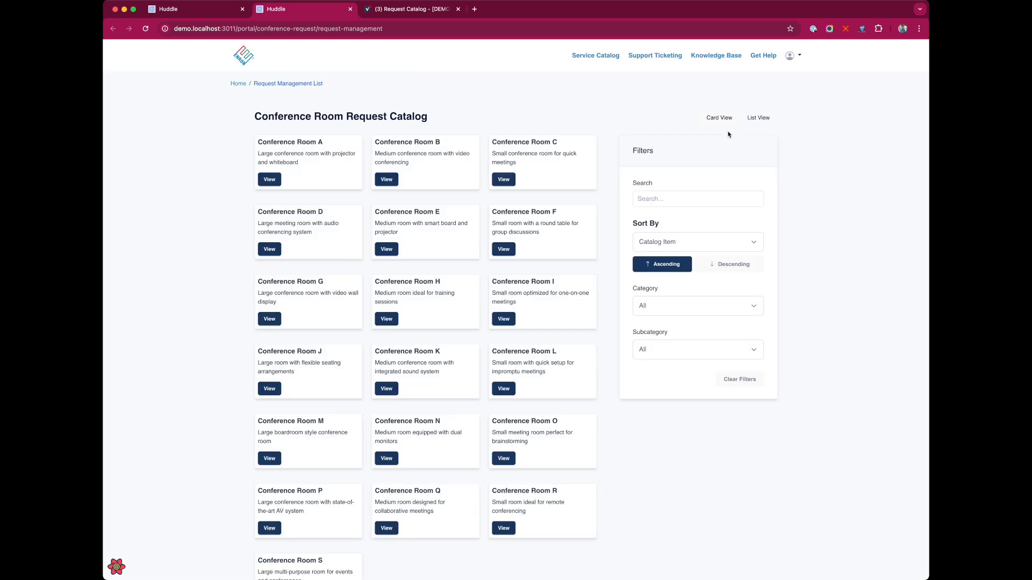
pyautogui.scroll(-3, 675, 334)
pyautogui.scroll(2, 408, 361)
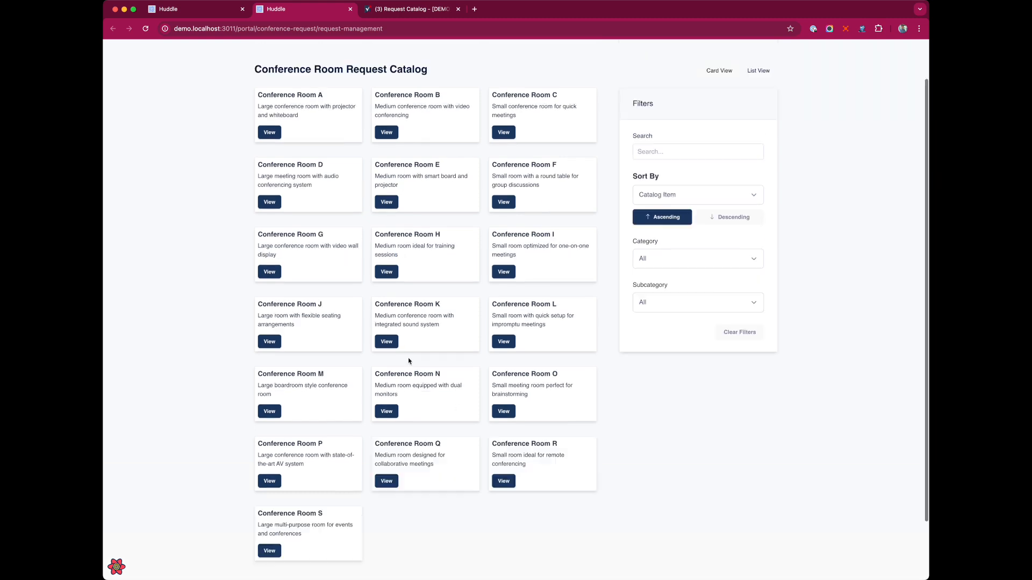
pyautogui.scroll(1, 409, 362)
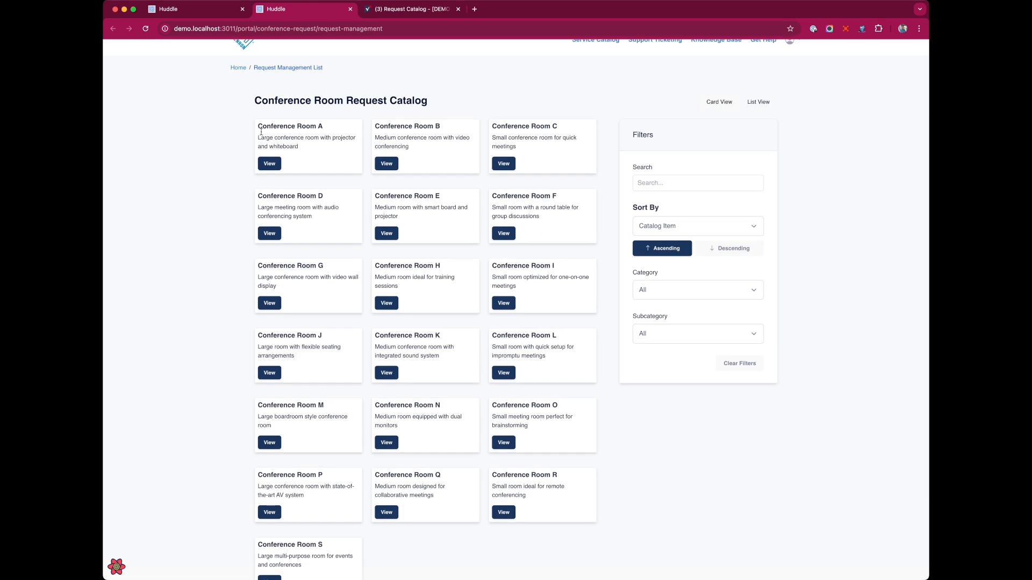
pyautogui.click(413, 10)
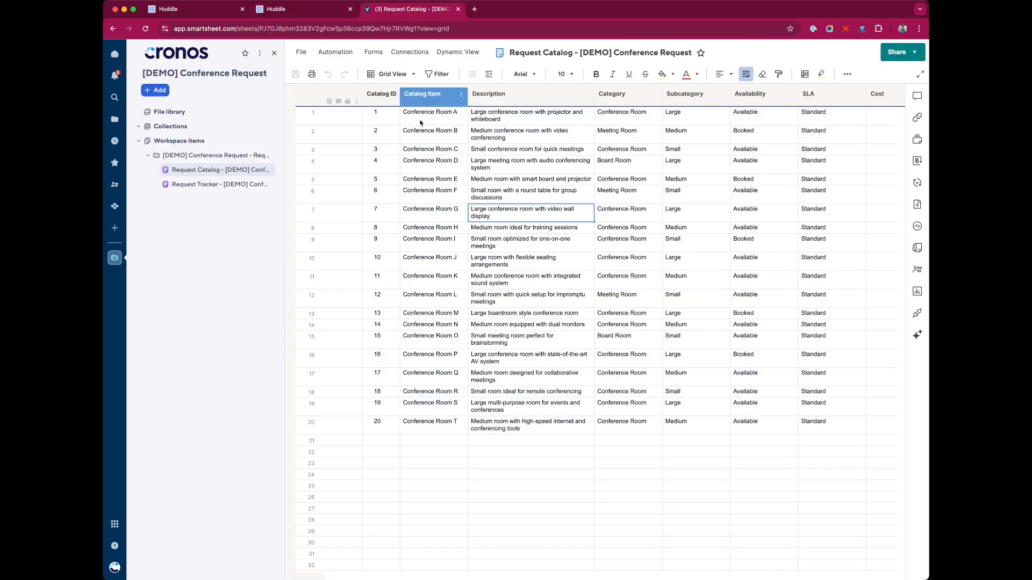
pyautogui.click(313, 10)
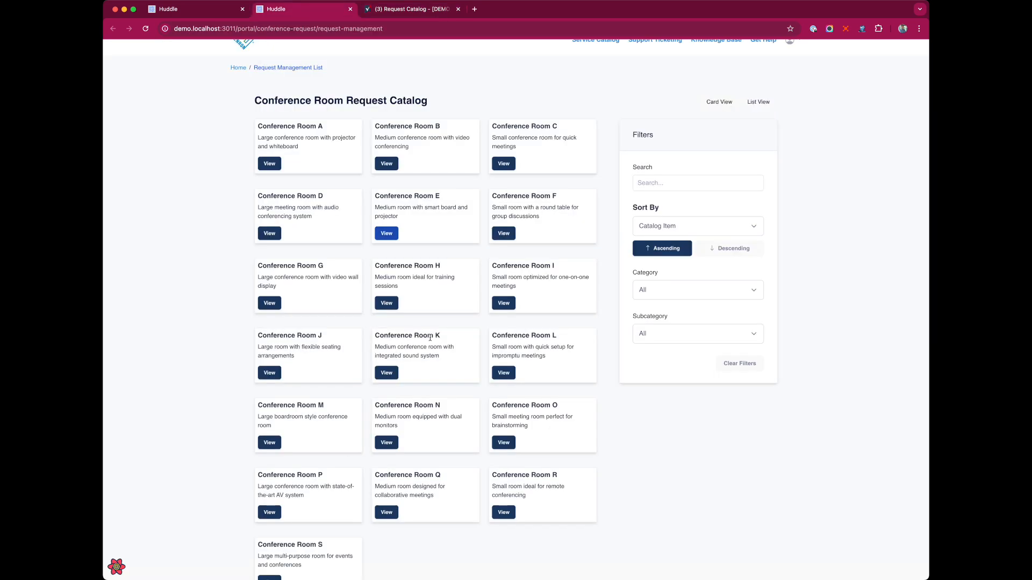
pyautogui.scroll(-3, 430, 338)
pyautogui.scroll(3, 430, 336)
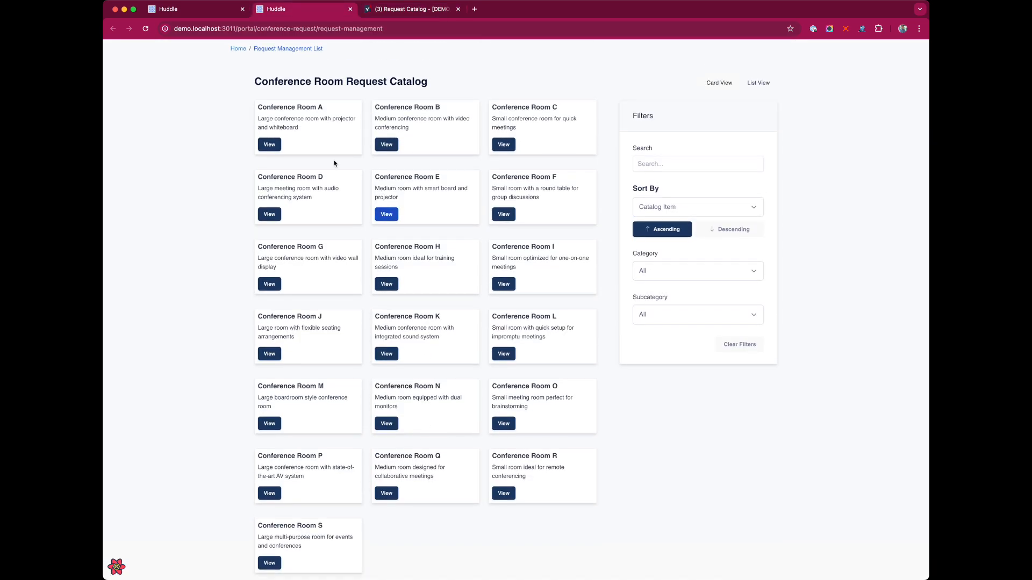
pyautogui.click(178, 8)
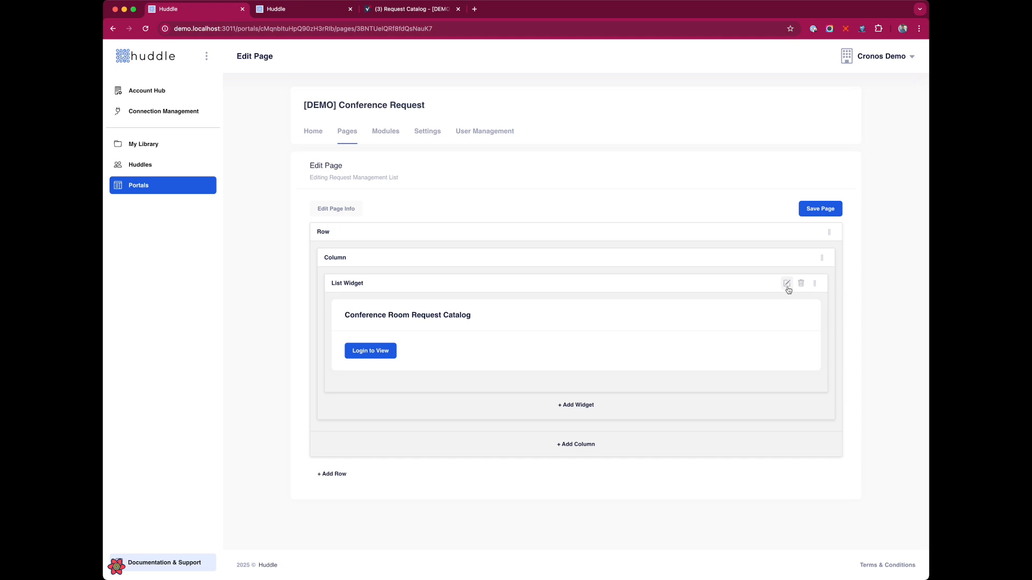
# Set the catalog list to 10 items per page and save the widget and page
pyautogui.click(786, 283)
pyautogui.click(640, 215)
pyautogui.write('10')
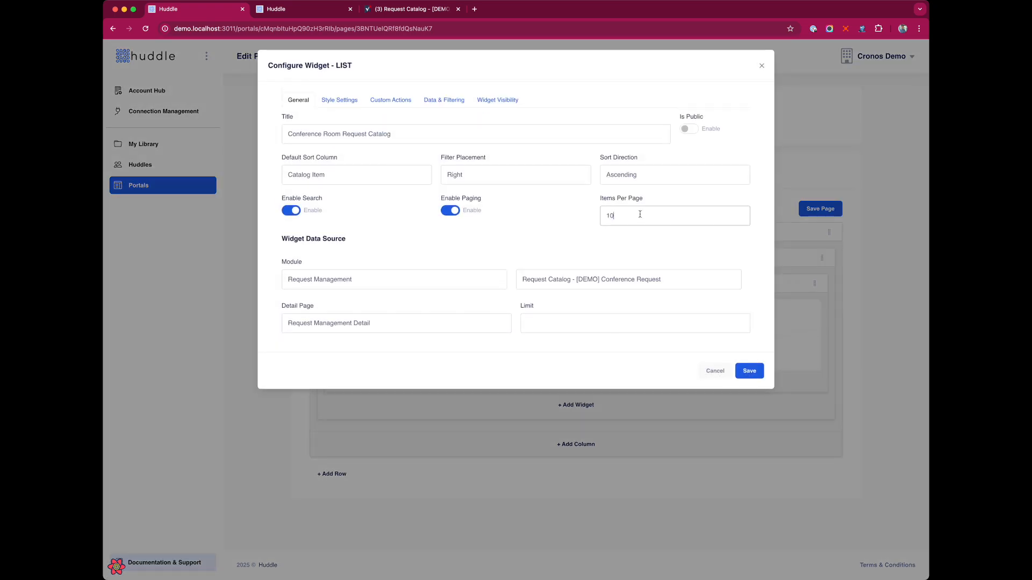
pyautogui.click(752, 373)
pyautogui.click(819, 209)
# Reload the live catalog and check page 2 of the room cards
pyautogui.click(332, 9)
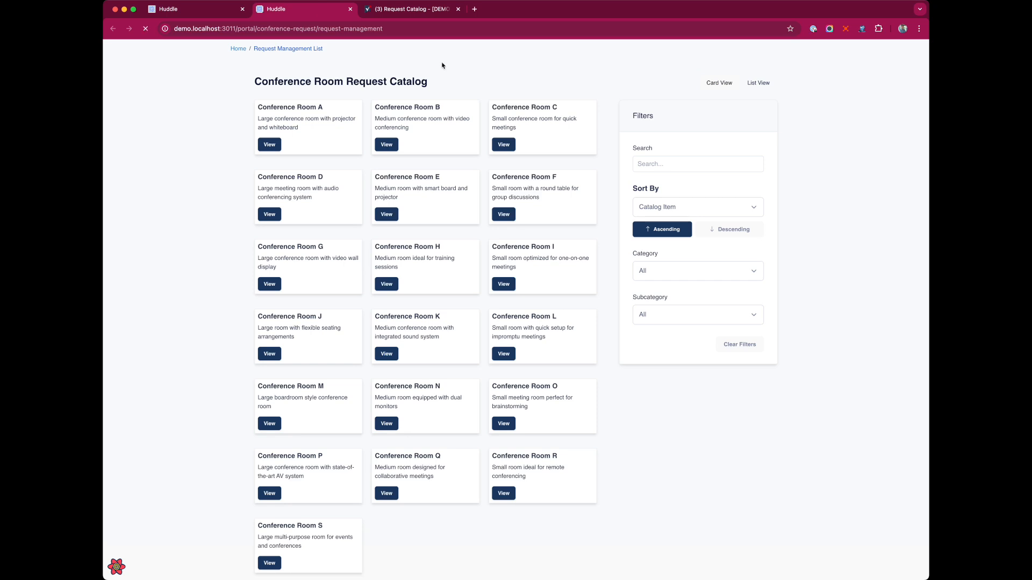
pyautogui.click(145, 29)
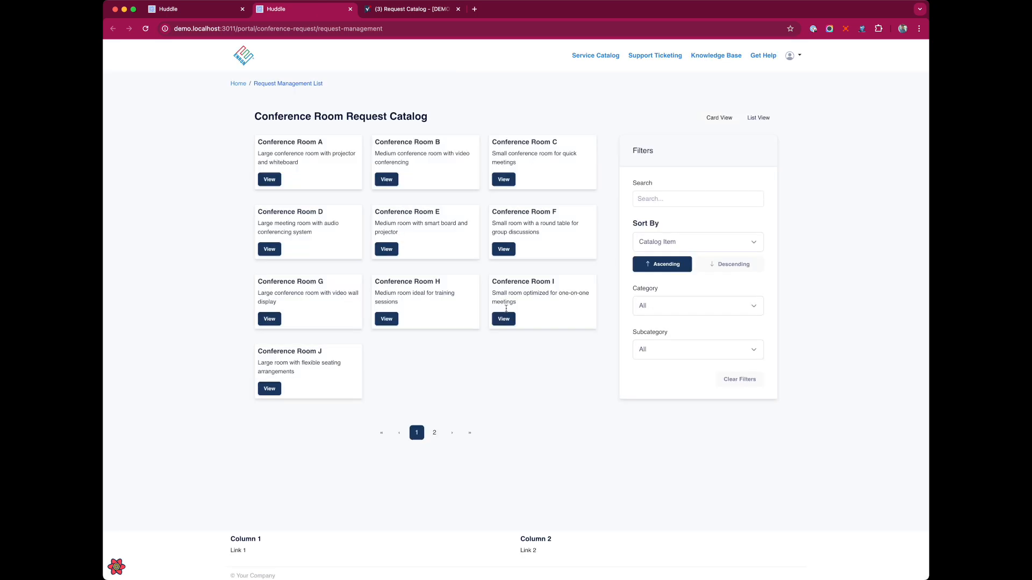
pyautogui.click(435, 433)
pyautogui.click(195, 11)
# Add 'card' to the List Container CSS Classes, save widget and page, and reload the portal
pyautogui.click(780, 282)
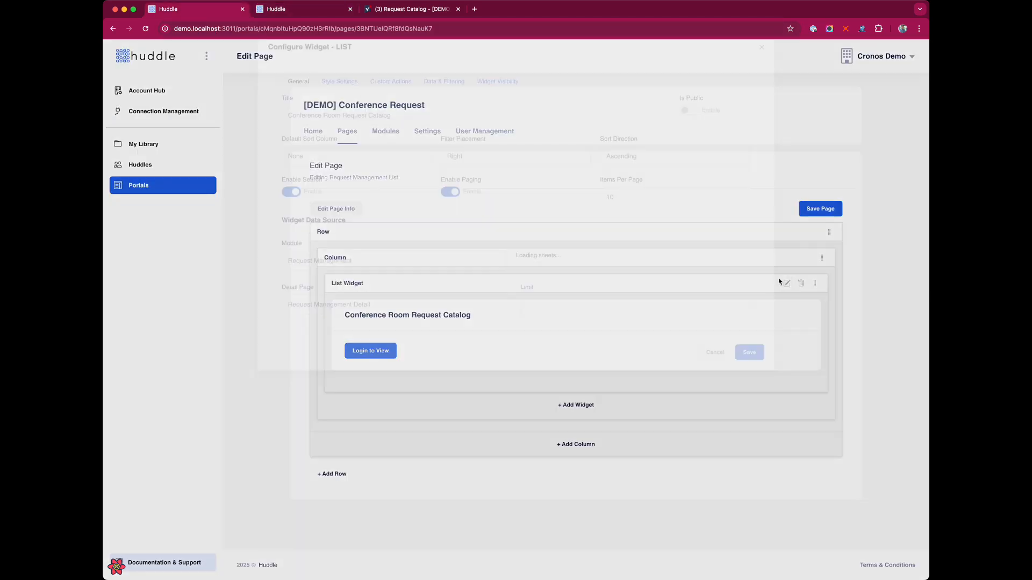
pyautogui.click(347, 101)
pyautogui.click(316, 167)
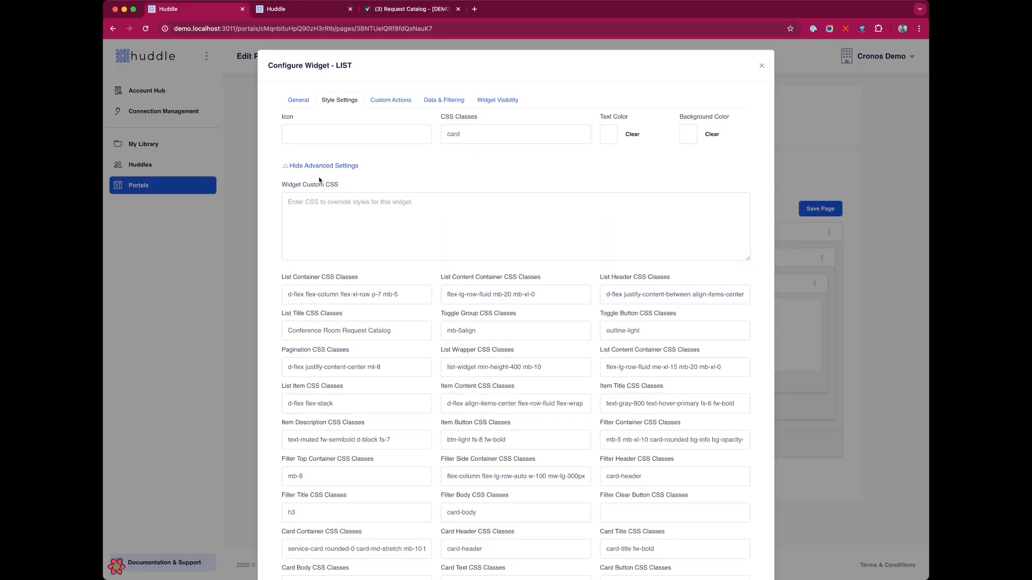
pyautogui.click(416, 296)
pyautogui.write('card')
pyautogui.scroll(-5, 578, 371)
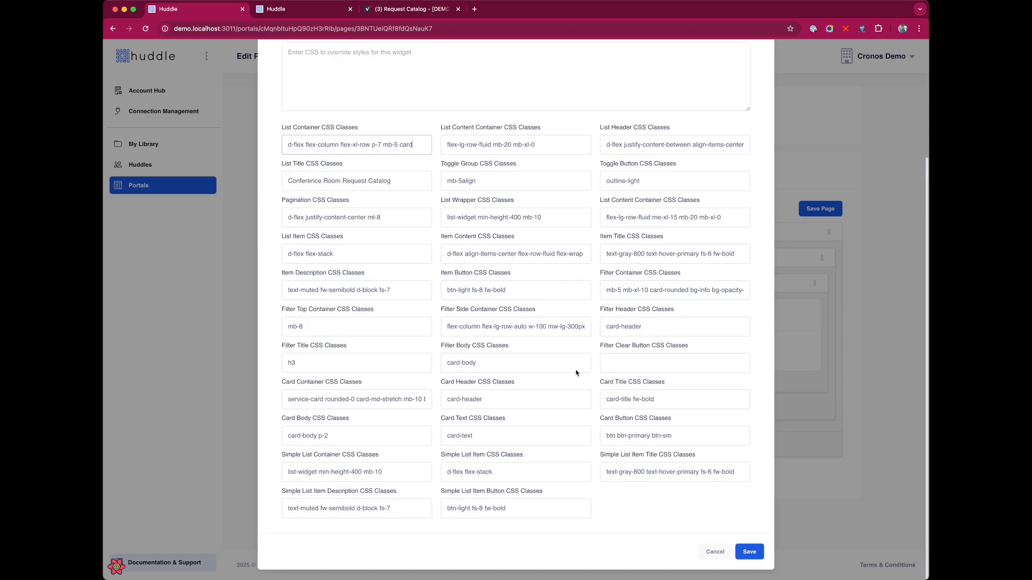
pyautogui.click(749, 553)
pyautogui.click(836, 210)
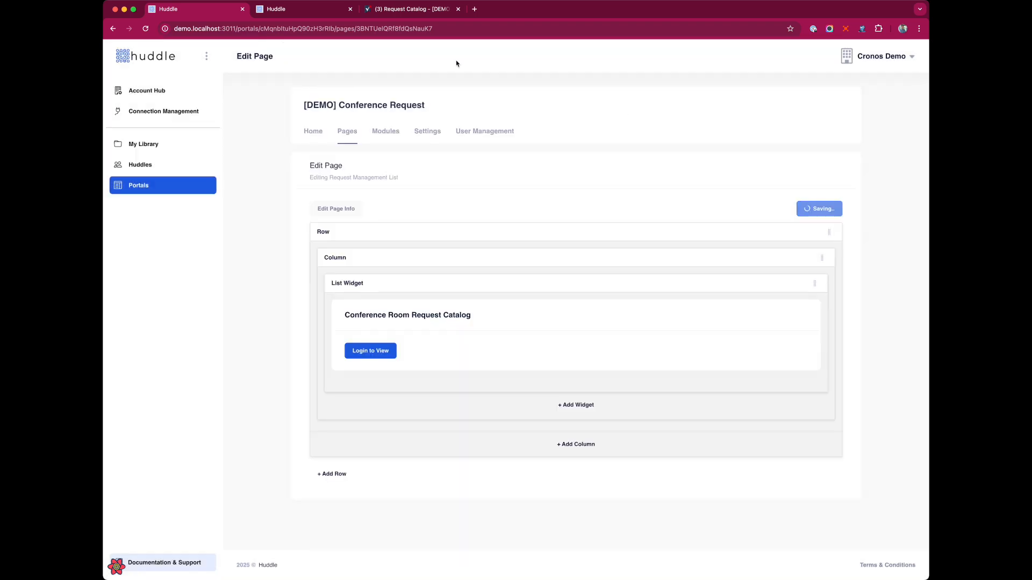
pyautogui.click(315, 9)
pyautogui.press('super+r')
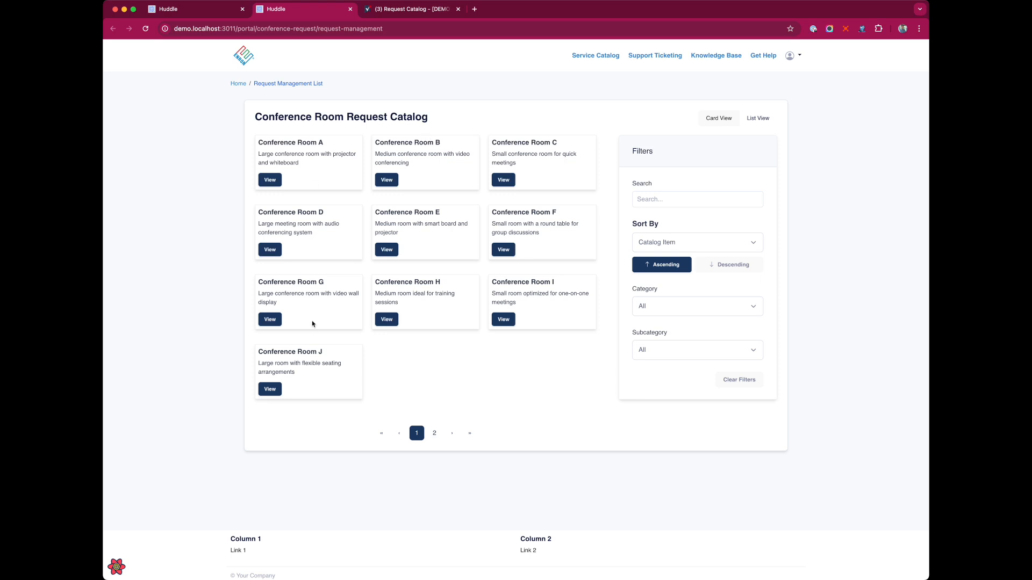
pyautogui.moveTo(267, 143); pyautogui.dragTo(302, 164)
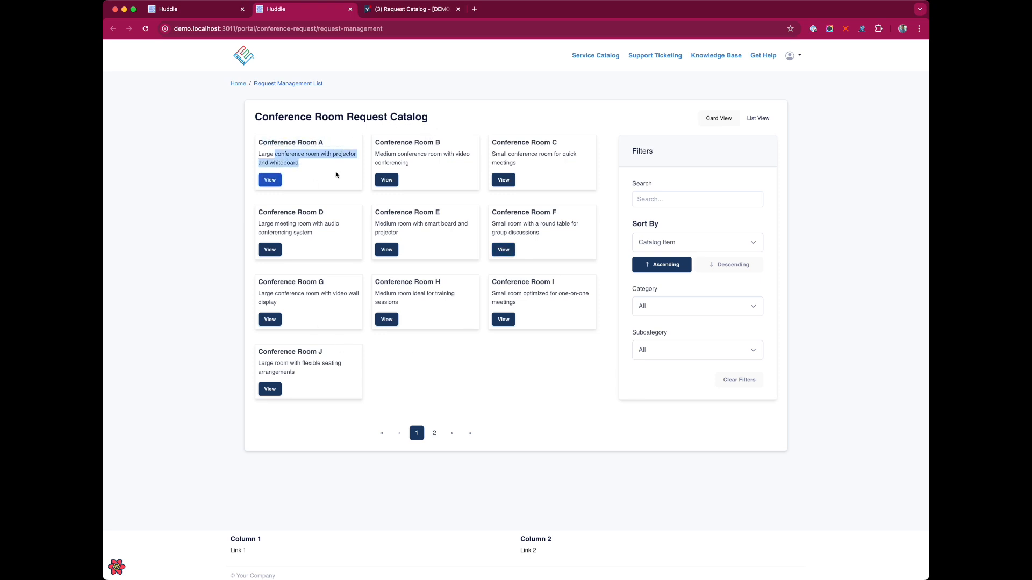
pyautogui.click(658, 133)
pyautogui.click(755, 121)
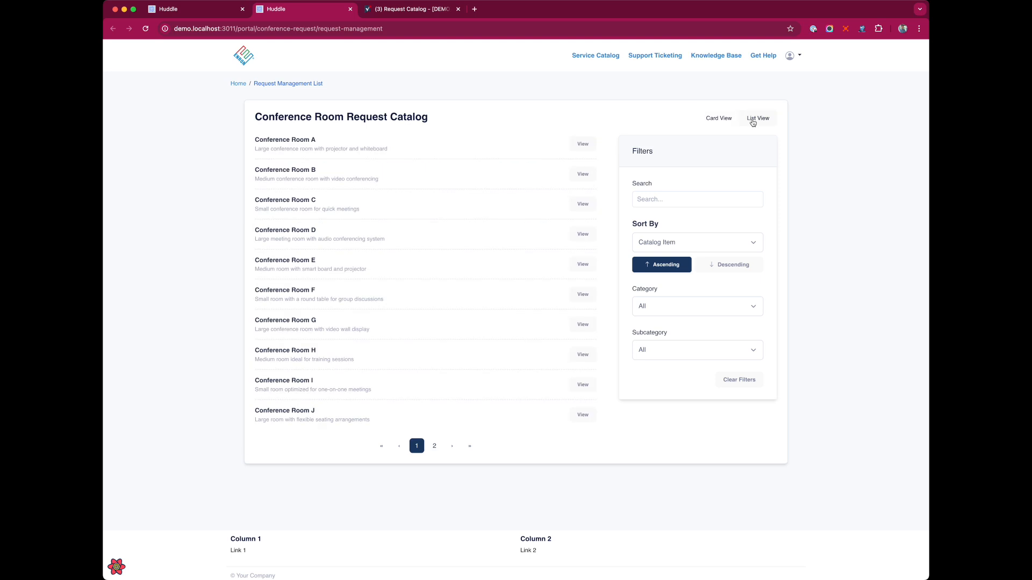
pyautogui.click(713, 121)
pyautogui.click(688, 208)
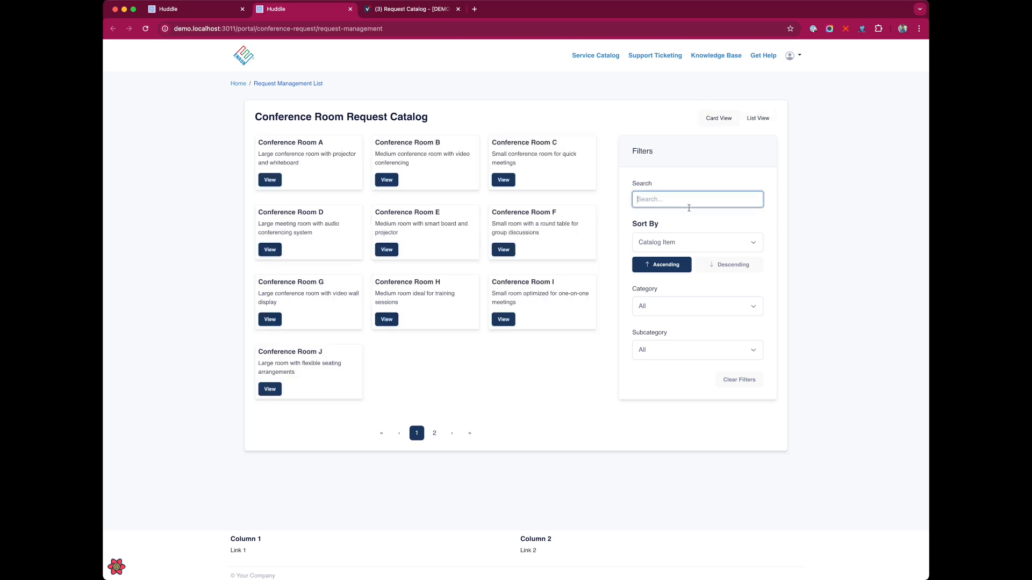
pyautogui.write('Room L')
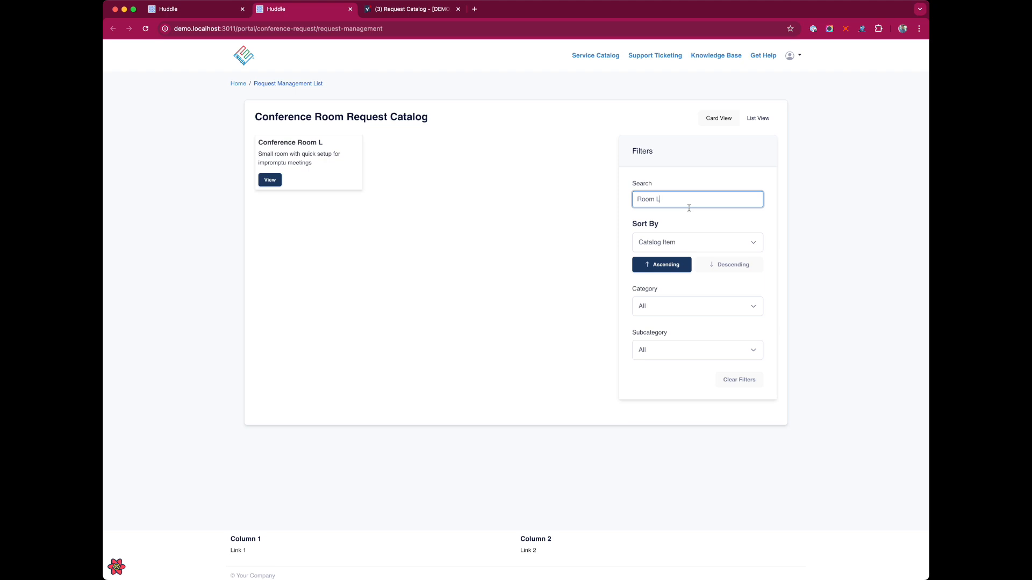
pyautogui.press('BackSpace')
pyautogui.write('S')
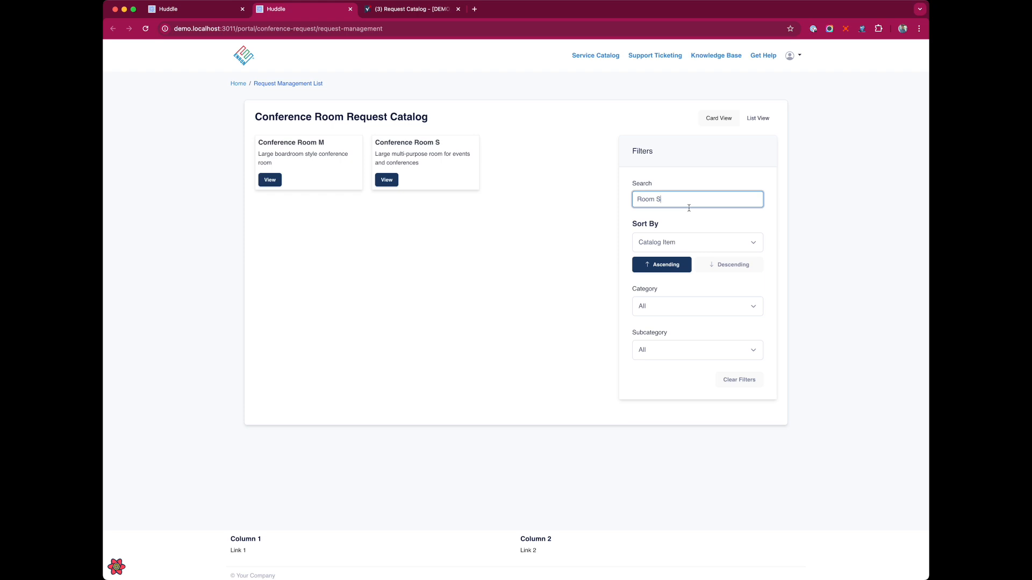
pyautogui.press('BackSpace')
pyautogui.press('BackSpace')
pyautogui.press('BackSpace')
pyautogui.press('BackSpace')
pyautogui.press('BackSpace')
pyautogui.press('BackSpace')
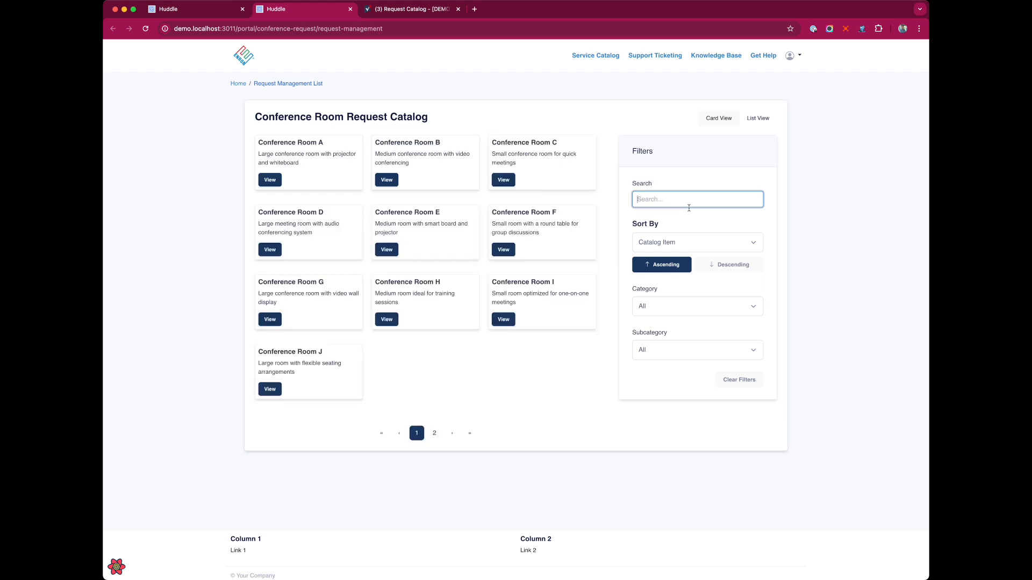
# Filter the room catalog to the Large subcategory and the Conference Room category
pyautogui.click(715, 306)
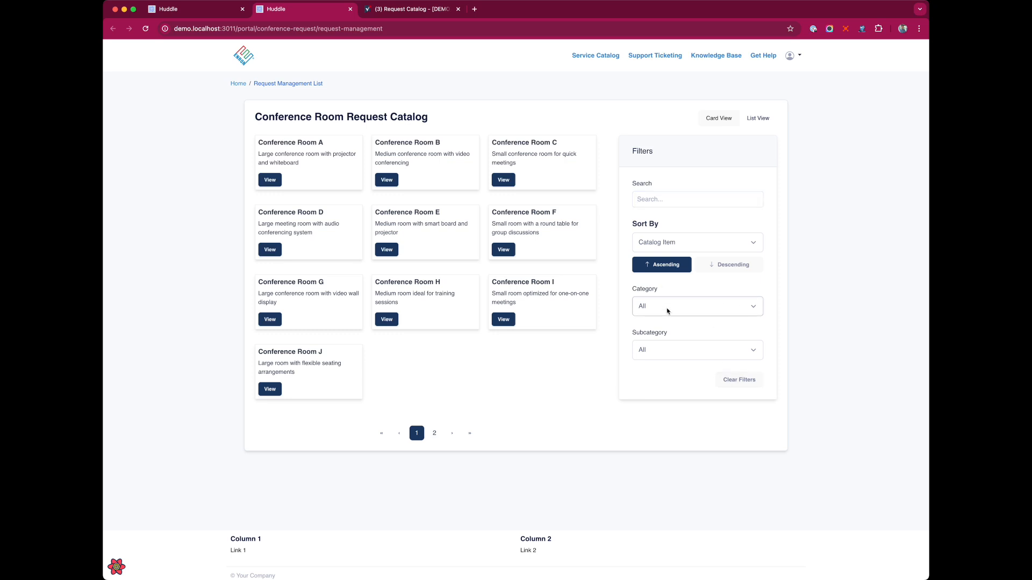
pyautogui.click(715, 318)
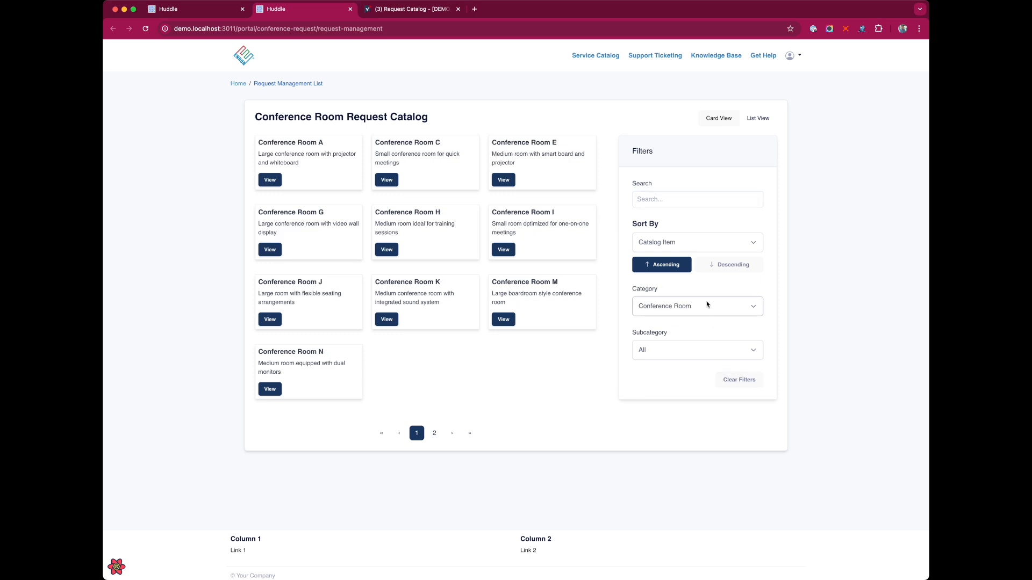
pyautogui.click(708, 308)
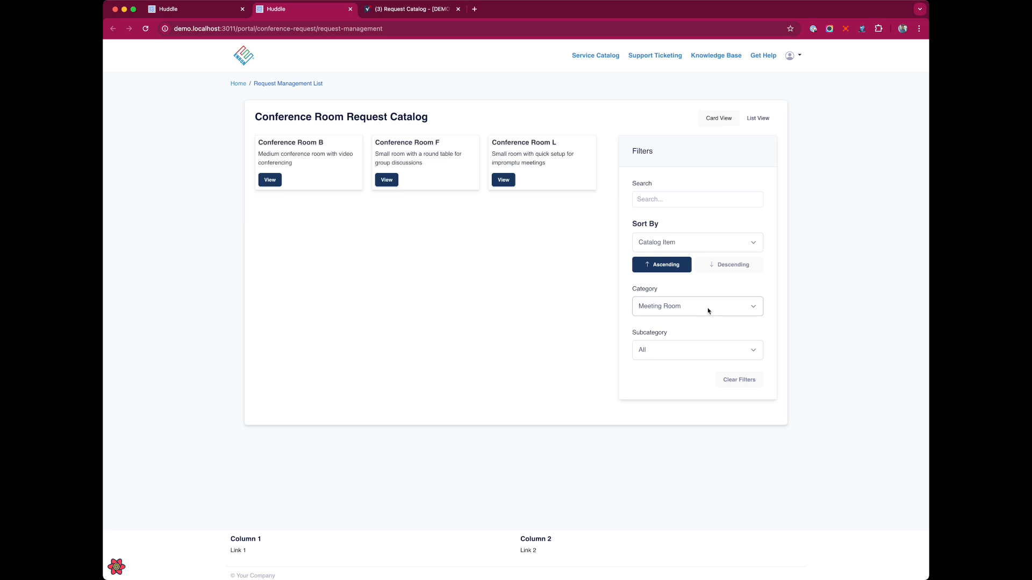
pyautogui.click(705, 319)
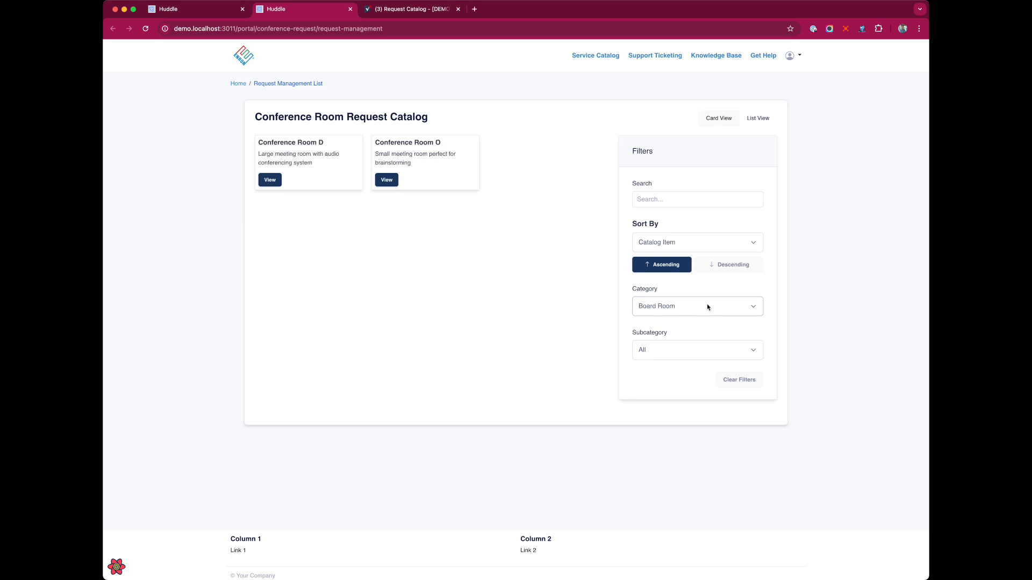
pyautogui.click(702, 366)
pyautogui.click(696, 348)
pyautogui.click(695, 340)
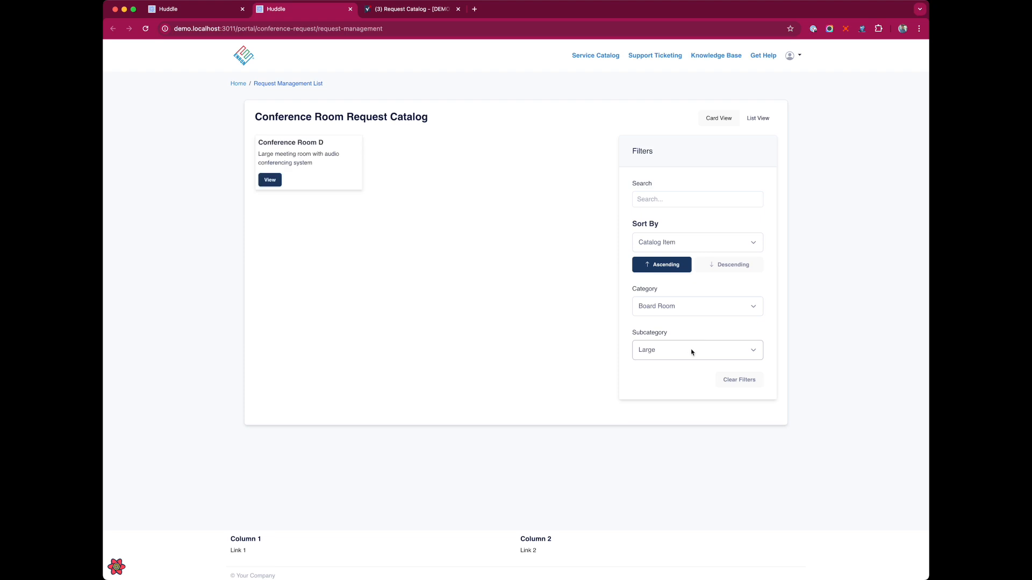
pyautogui.click(688, 306)
pyautogui.click(687, 353)
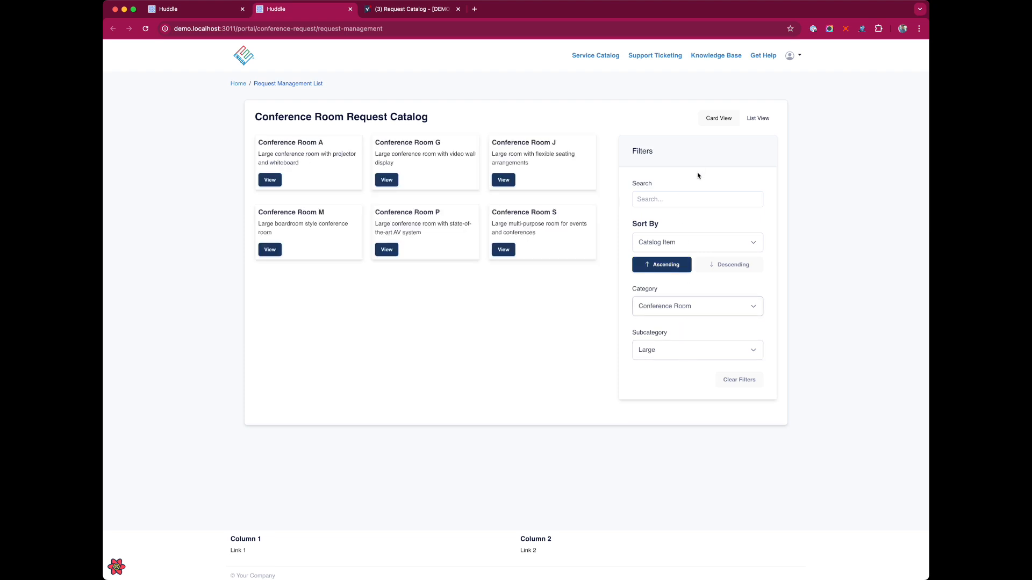
# Search the catalog for 'vid' and open Conference Room M's detail page
pyautogui.click(685, 207)
pyautogui.write('conference')
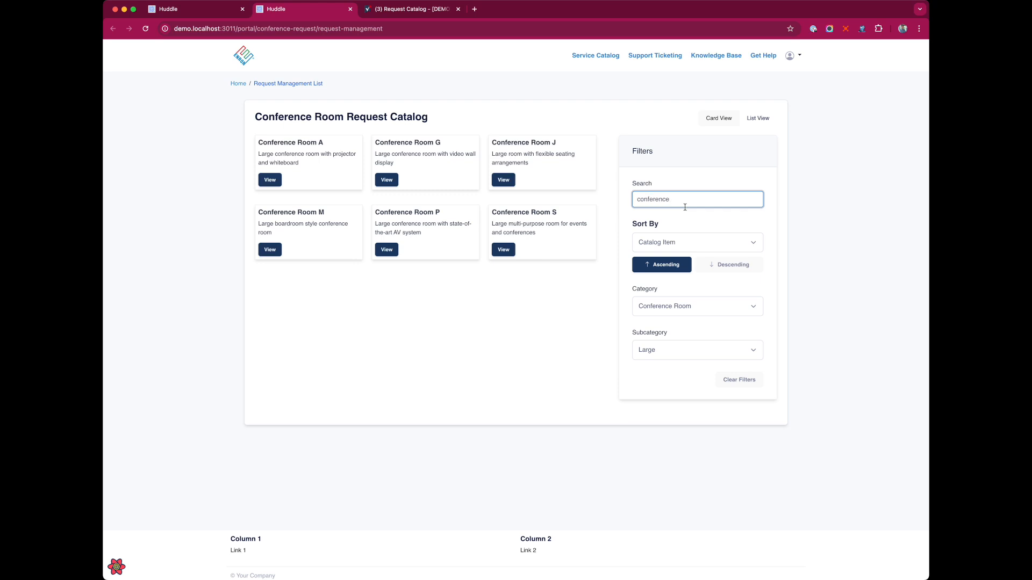
pyautogui.press('super+a')
pyautogui.write('vid')
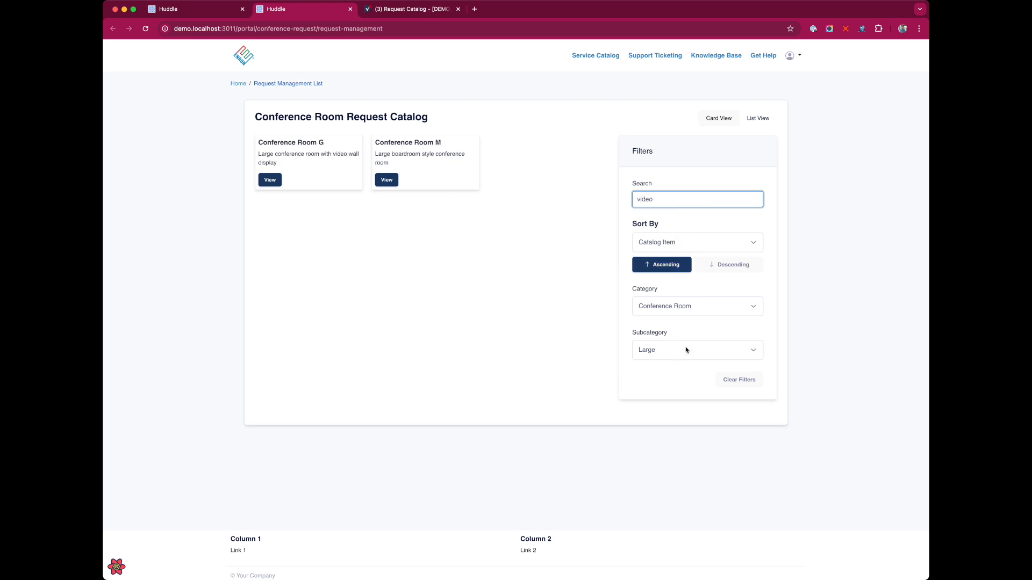
pyautogui.click(394, 184)
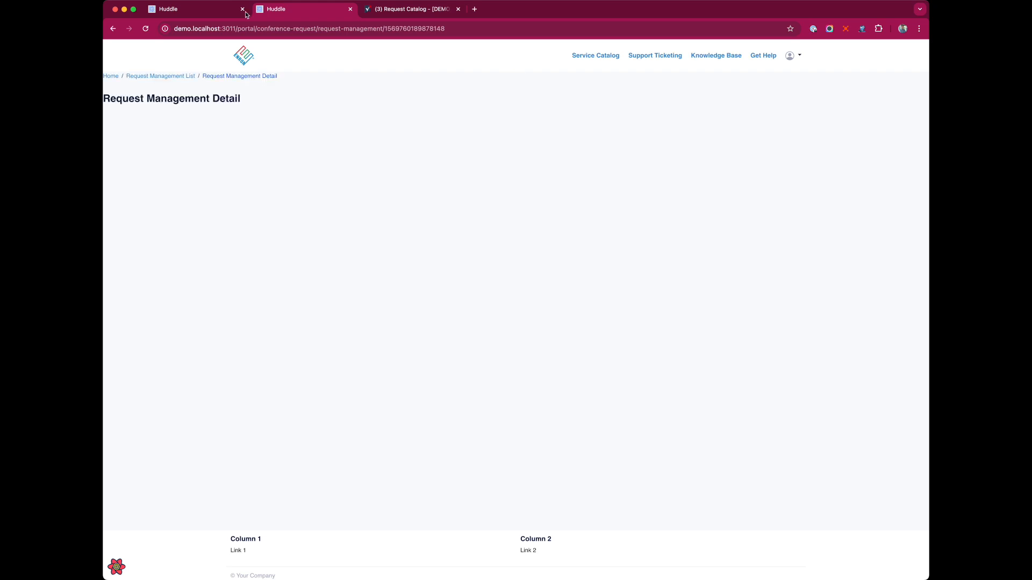
# Start editing the Request Management Detail page from the portal's page list
pyautogui.click(164, 9)
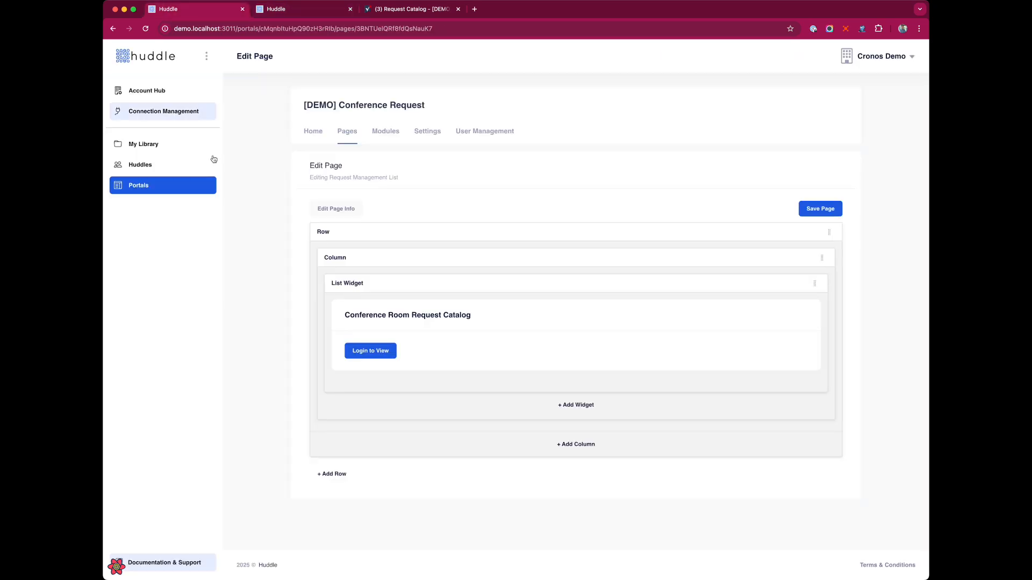
pyautogui.click(343, 134)
pyautogui.click(785, 303)
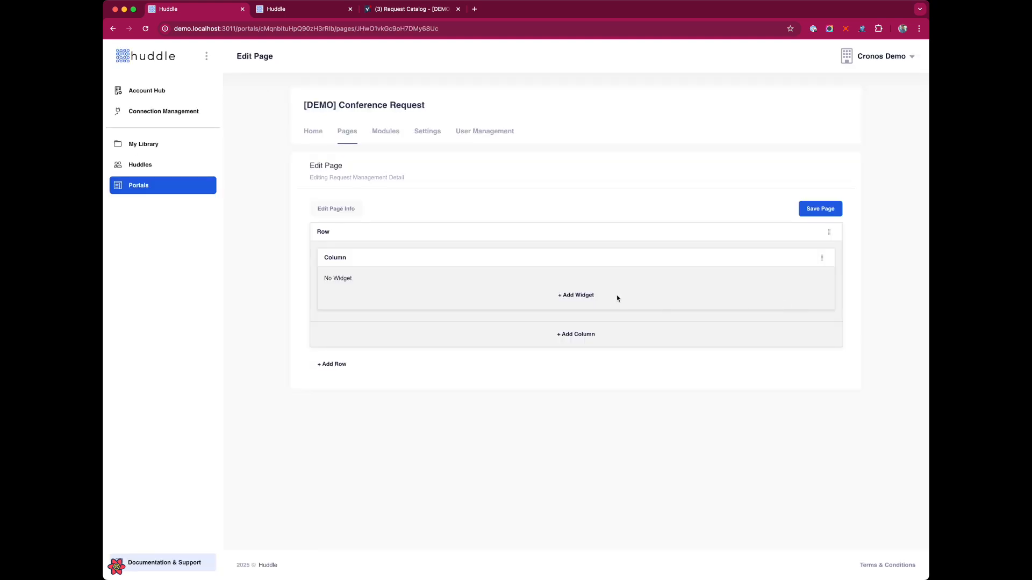
# Set page classes to 'container mt-5 mb-5', hide the title, and use the Request Management module with the Request Catalog sheet
pyautogui.click(324, 209)
pyautogui.click(473, 195)
pyautogui.write('container mt-')
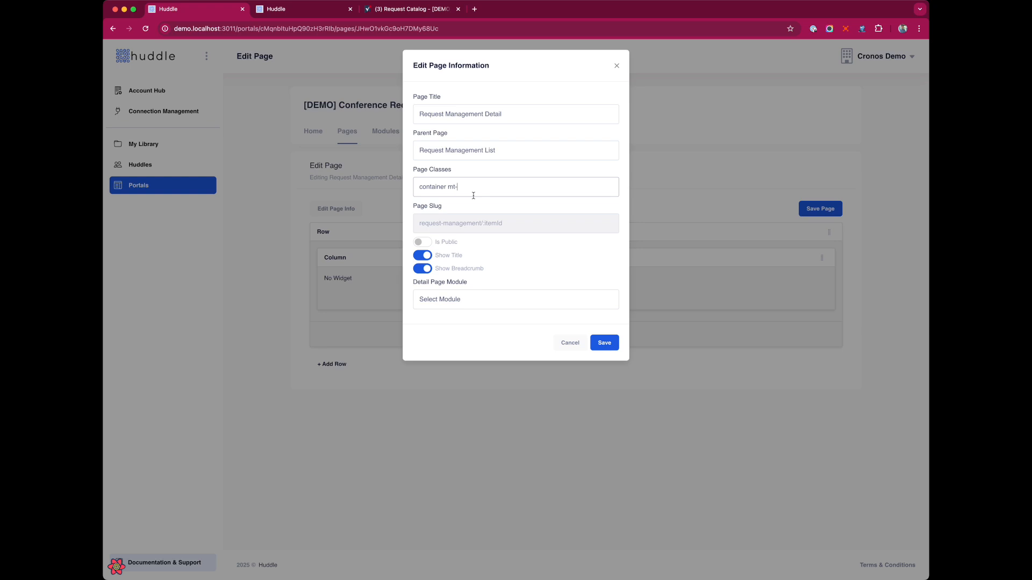
pyautogui.write('5 mb-5')
pyautogui.click(423, 257)
pyautogui.click(448, 312)
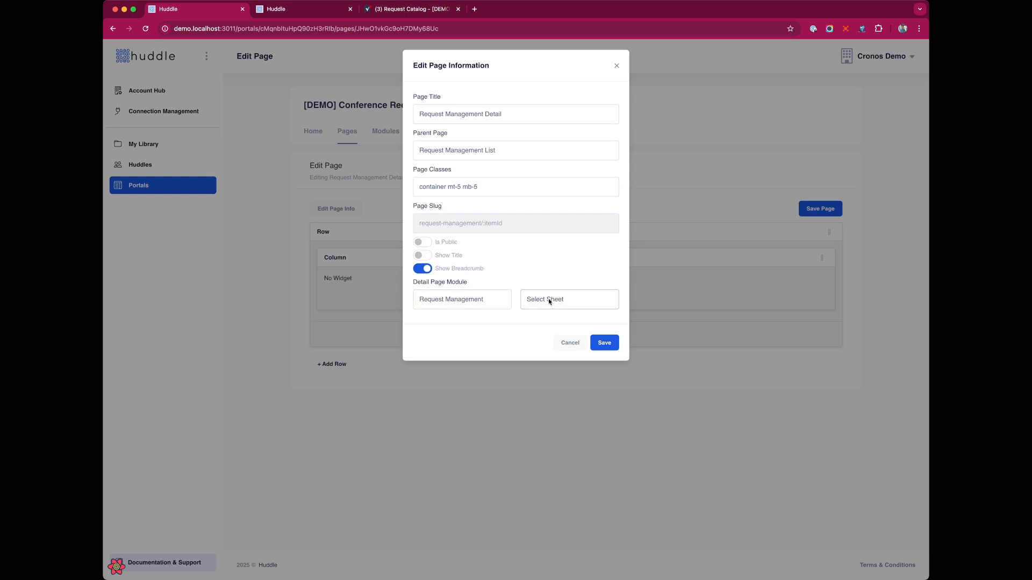
pyautogui.click(561, 312)
# Check the Request Catalog sheet, then save the detail page information
pyautogui.click(408, 10)
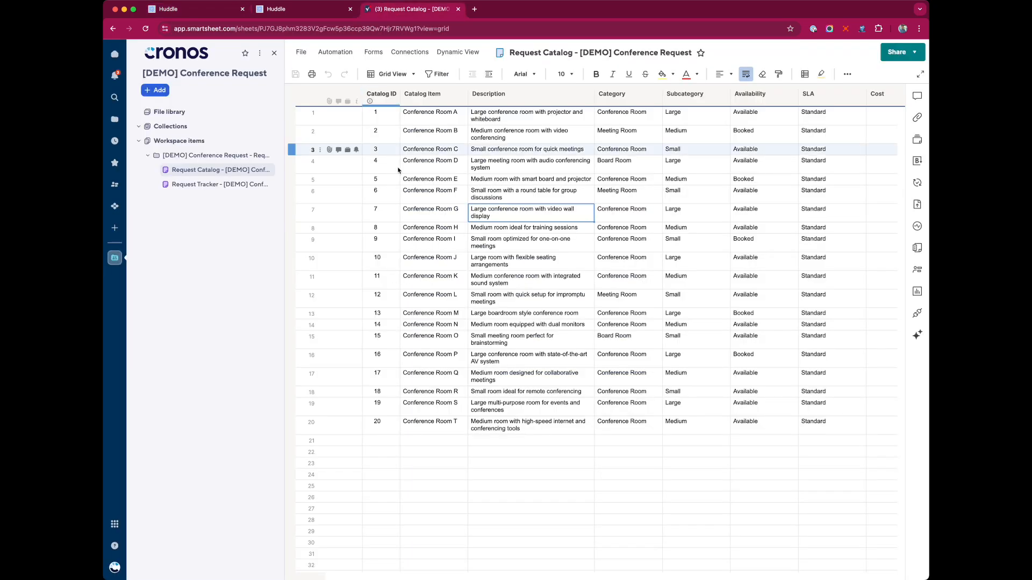
pyautogui.click(219, 5)
pyautogui.click(603, 342)
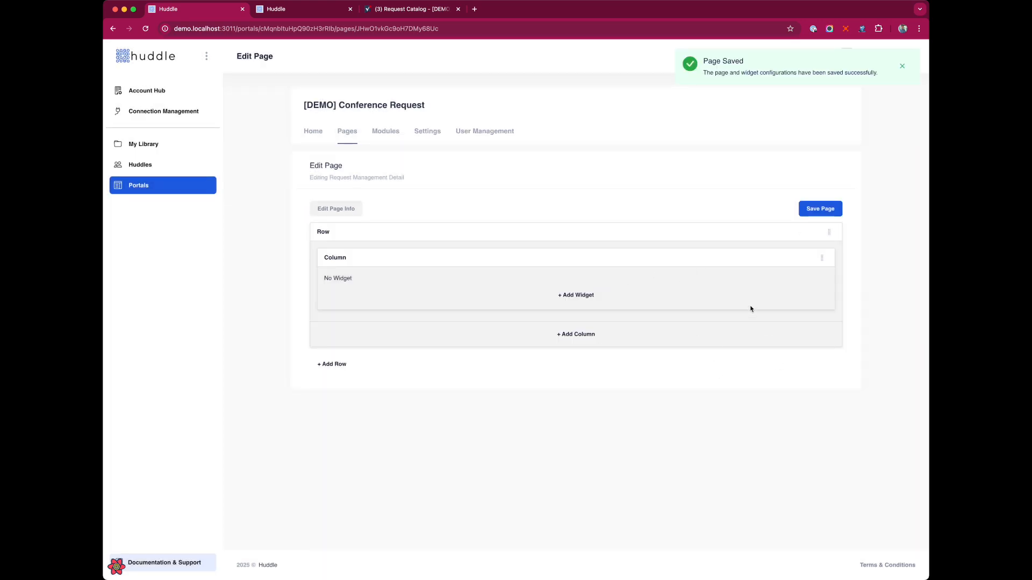
# Add a Title widget to the column and bring up its configuration
pyautogui.click(584, 298)
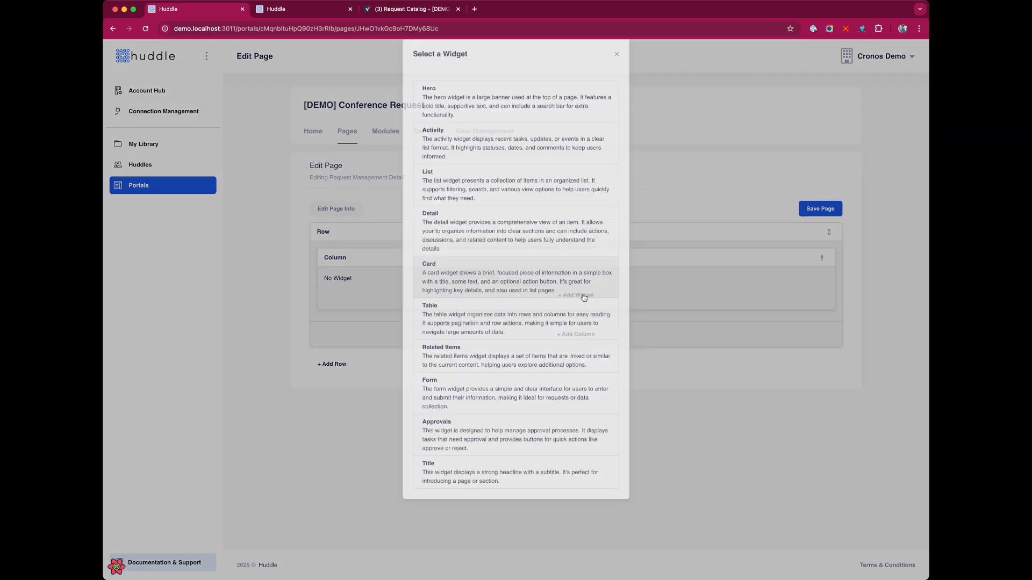
pyautogui.click(496, 544)
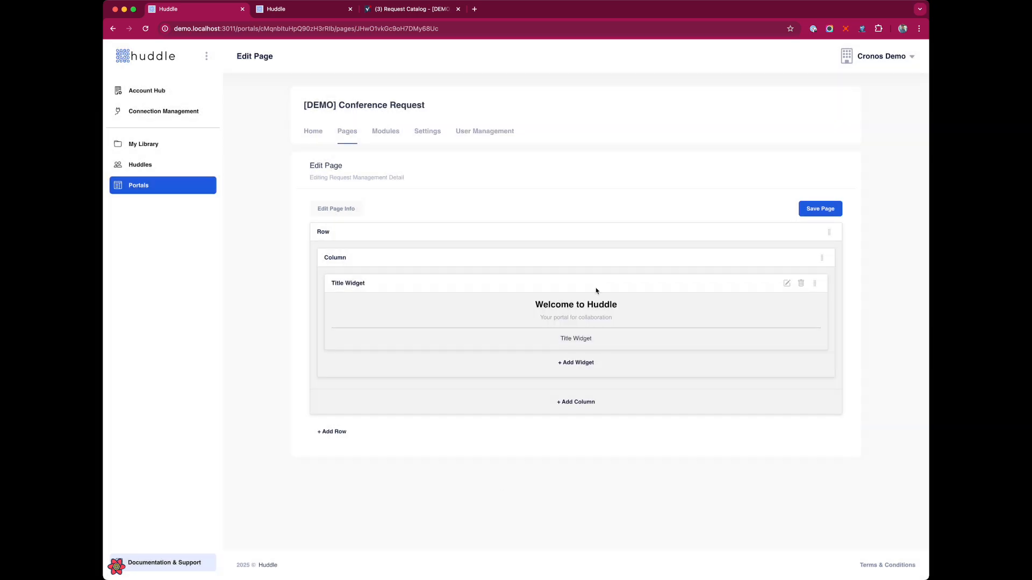
pyautogui.click(788, 283)
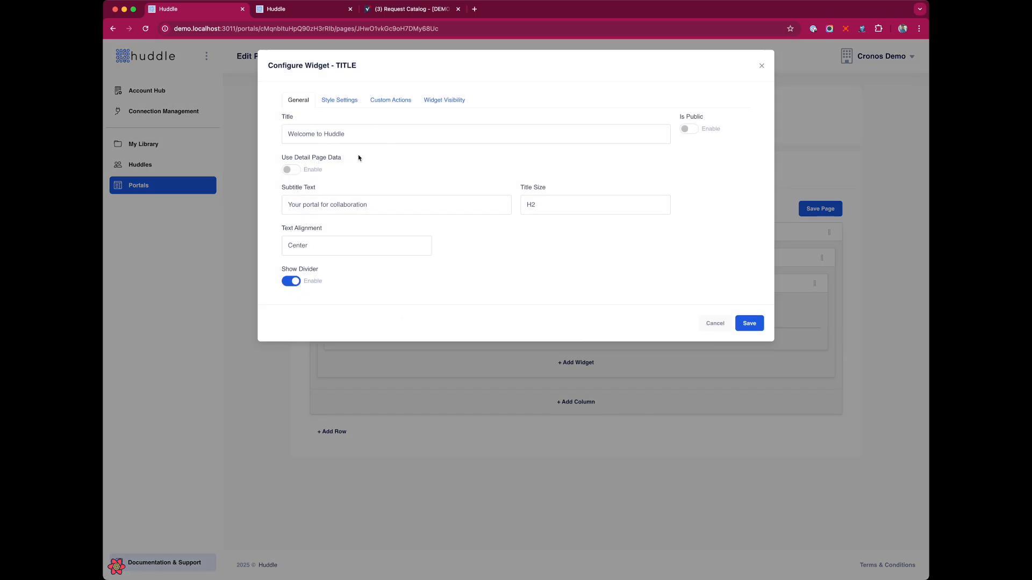
# Change the Title text to 'Welcome to The Req' and enable Use Detail Page Data
pyautogui.tripleClick(313, 136)
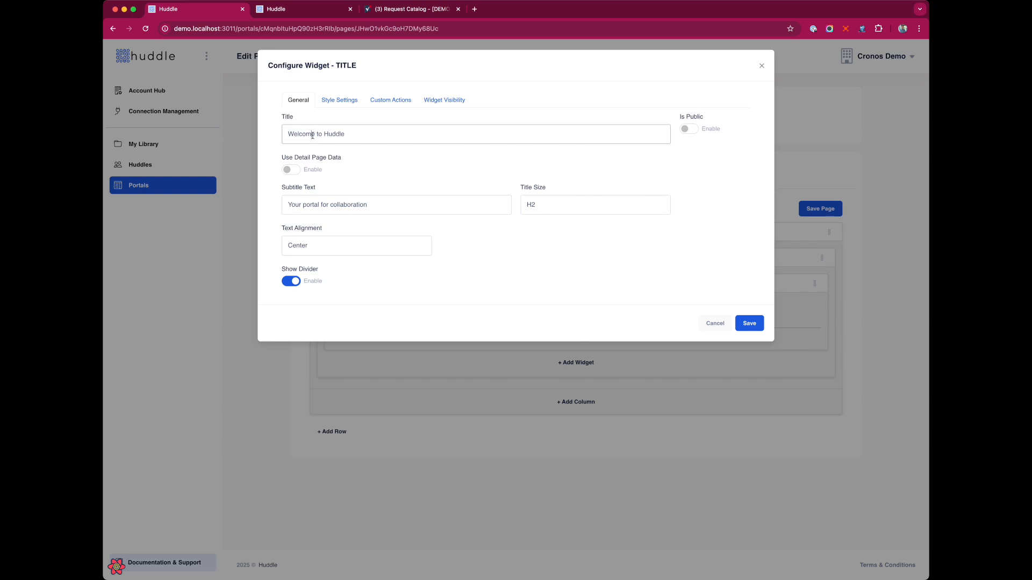
pyautogui.doubleClick(351, 137)
pyautogui.press('BackSpace')
pyautogui.write('The Req')
pyautogui.click(291, 170)
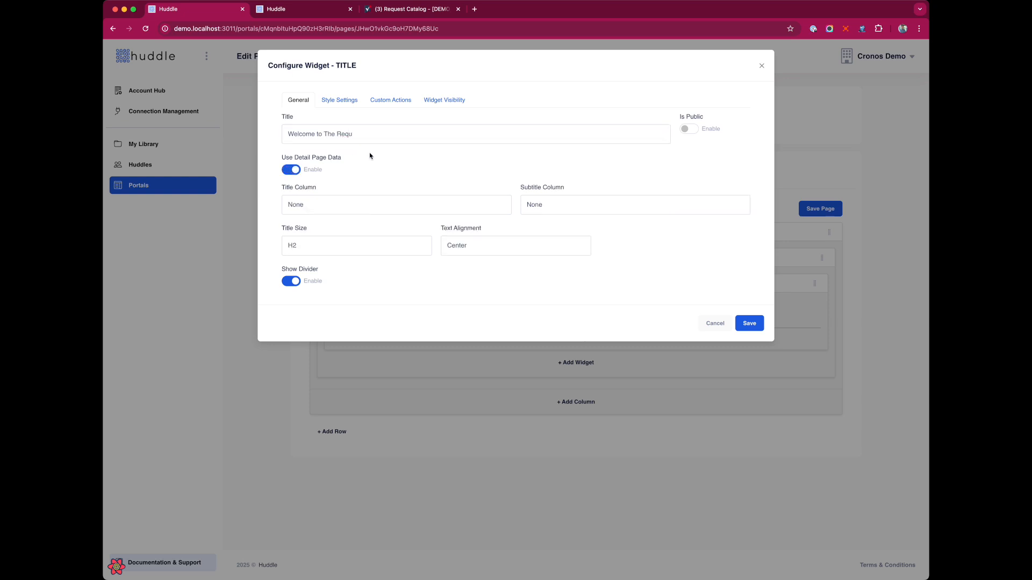
# Compare the live detail page's record ID with row 19 of the Request Catalog sheet
pyautogui.click(305, 9)
pyautogui.doubleClick(418, 28)
pyautogui.click(388, 11)
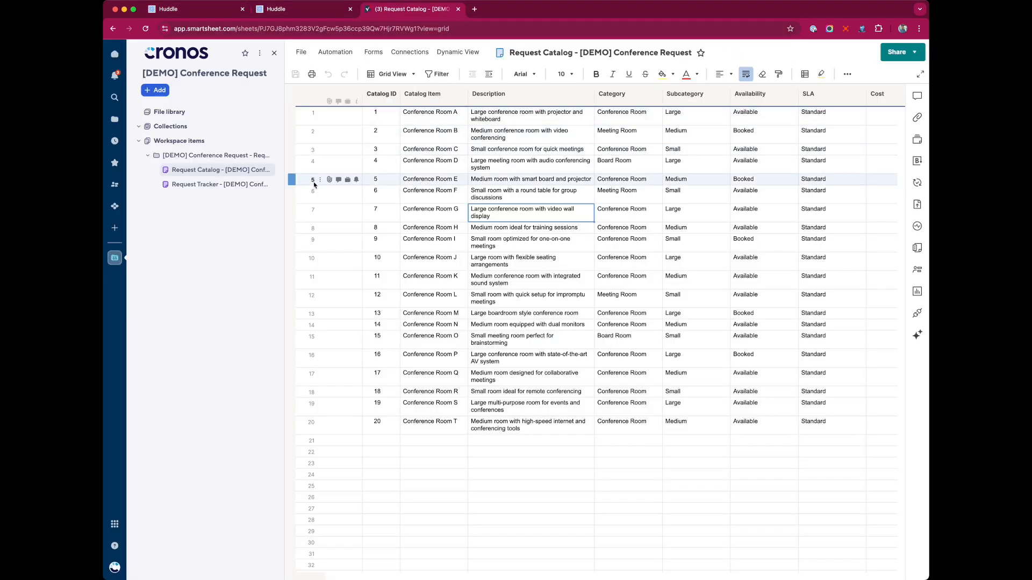
pyautogui.click(299, 410)
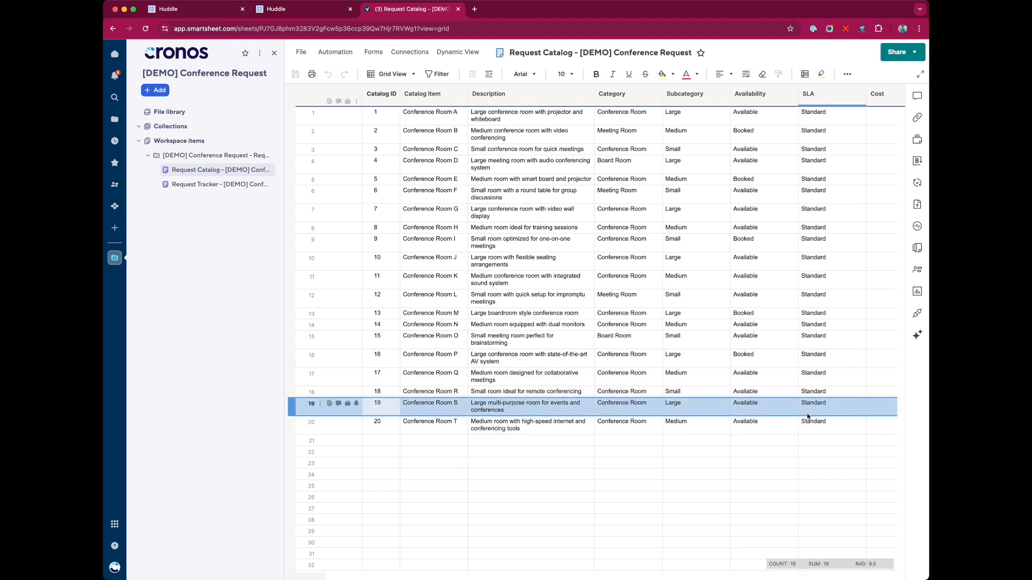
pyautogui.click(296, 12)
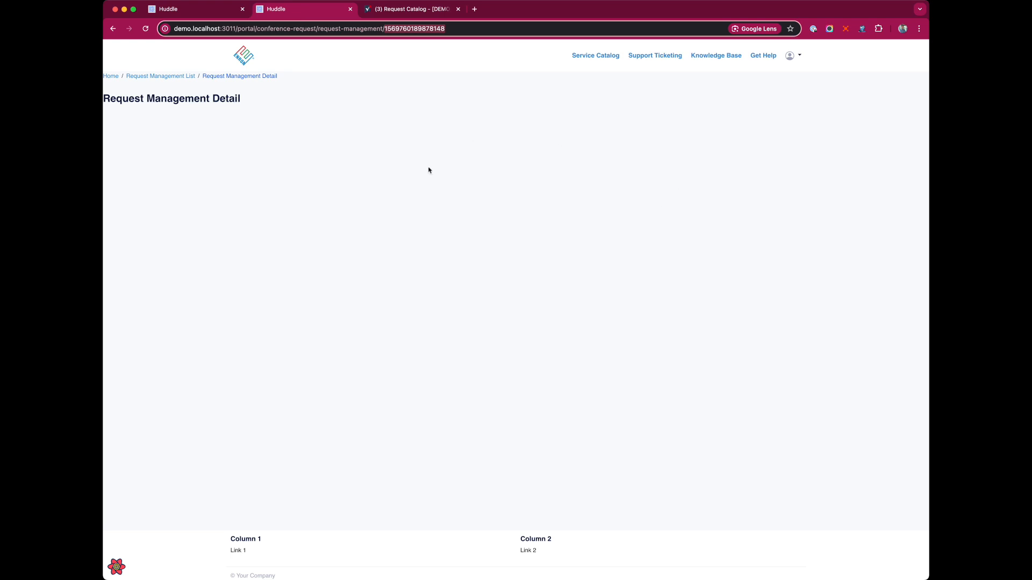
# Set the Title Column to Catalog Item and save the Title widget
pyautogui.click(188, 4)
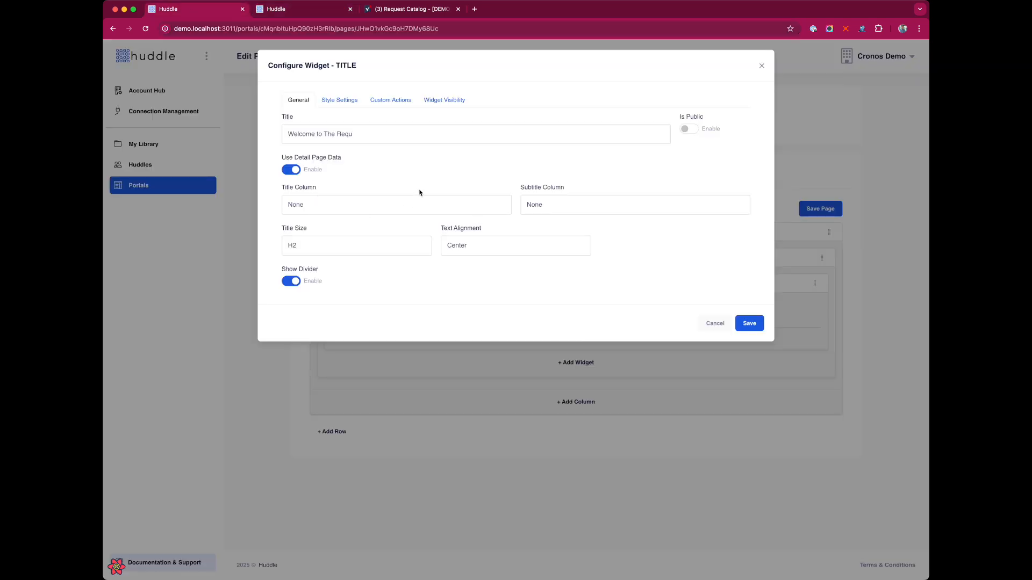
pyautogui.click(414, 209)
pyautogui.click(406, 228)
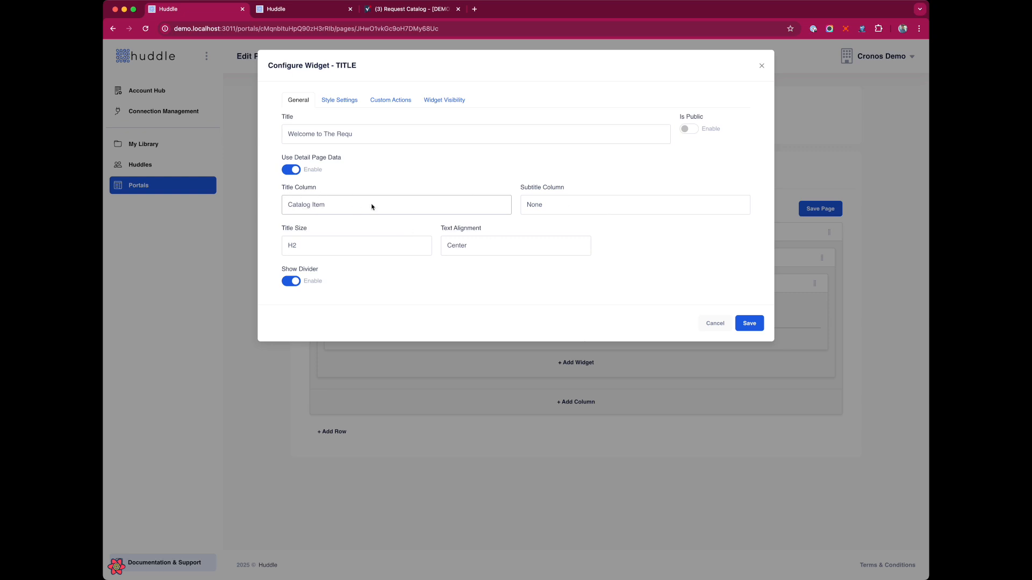
pyautogui.click(761, 322)
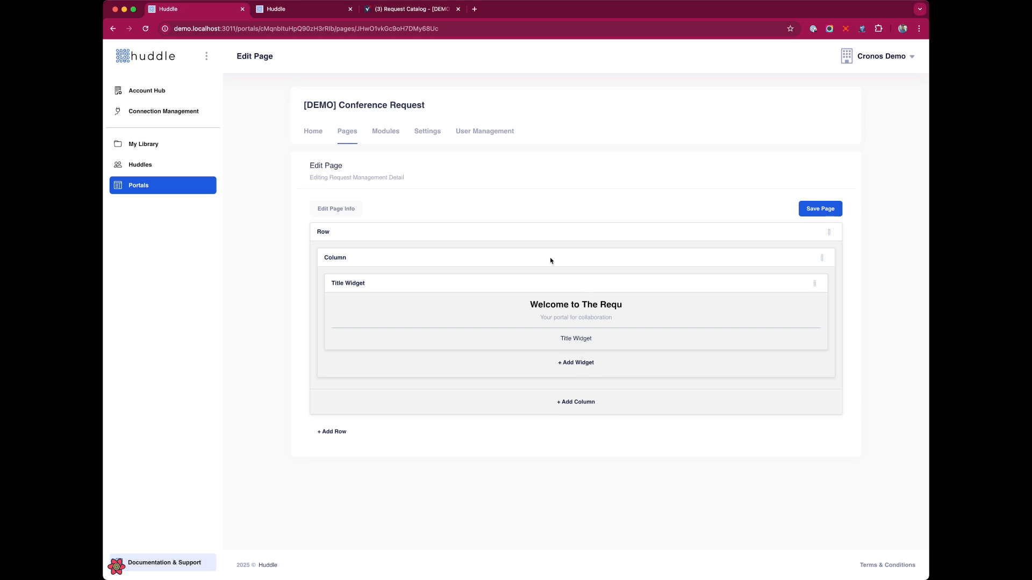
# Add a Detail widget with Include Discussions off and Include Form on
pyautogui.click(571, 364)
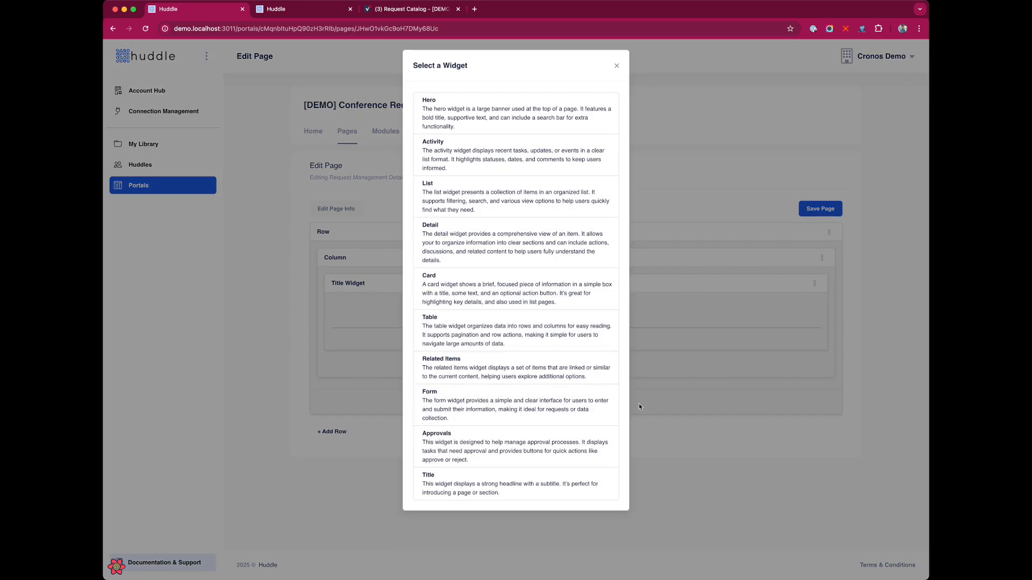
pyautogui.click(456, 236)
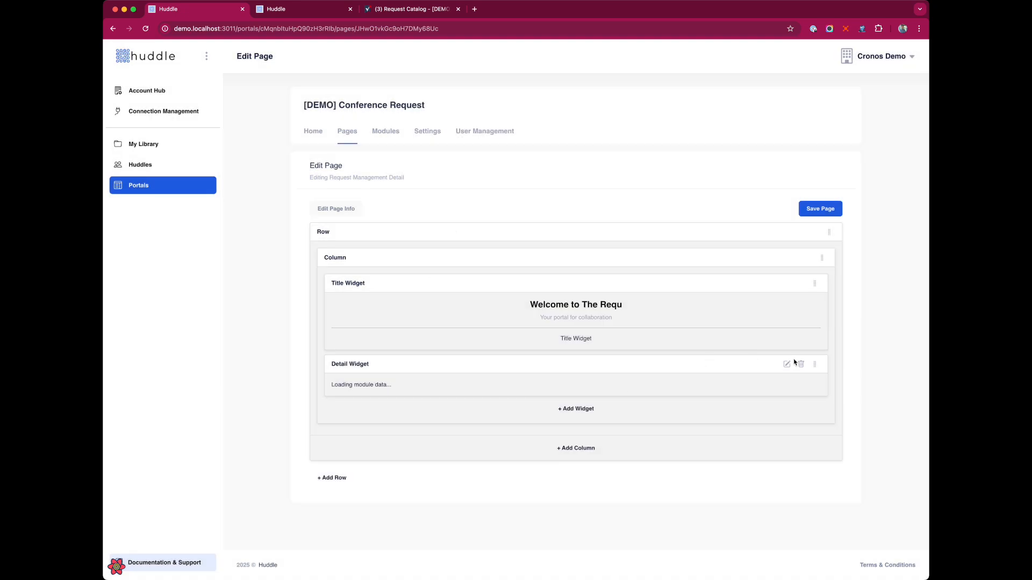
pyautogui.click(787, 365)
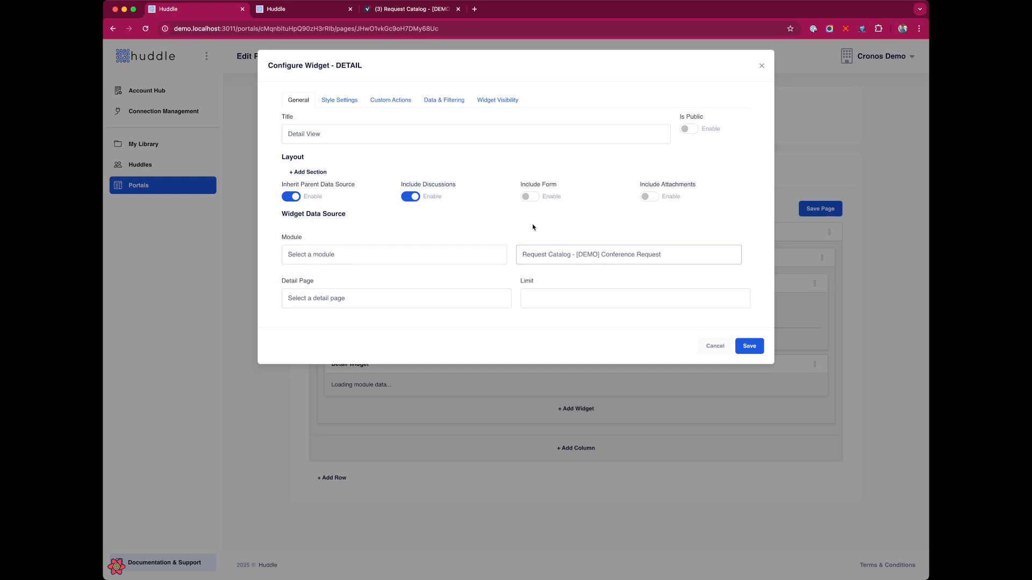
pyautogui.click(413, 196)
pyautogui.click(526, 196)
# Add a 'Room Information' section whose first row shows Catalog ID in stacked style
pyautogui.click(310, 172)
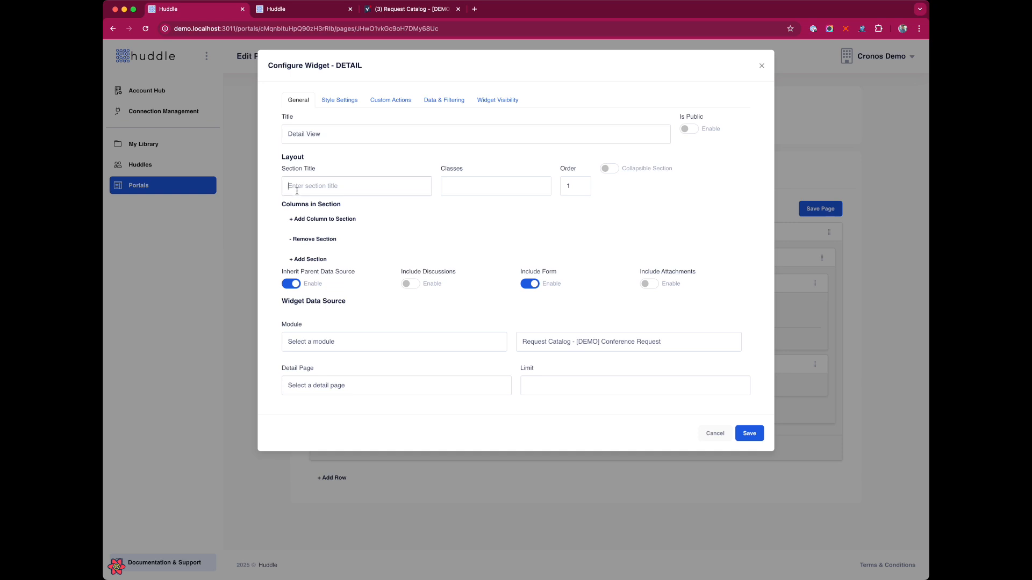
pyautogui.write('Room INfo')
pyautogui.press('BackSpace')
pyautogui.write('nformation')
pyautogui.click(317, 219)
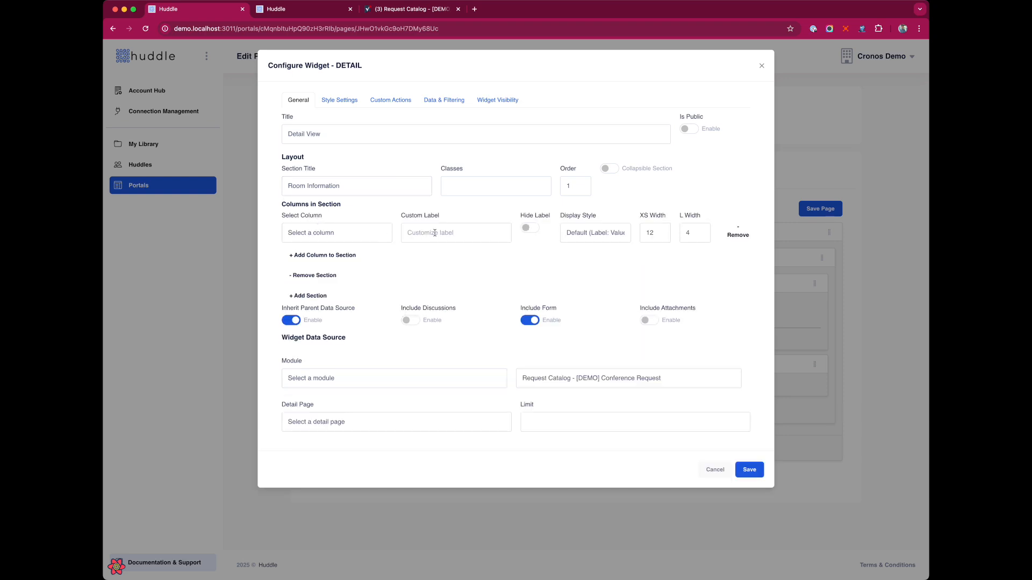
pyautogui.click(340, 255)
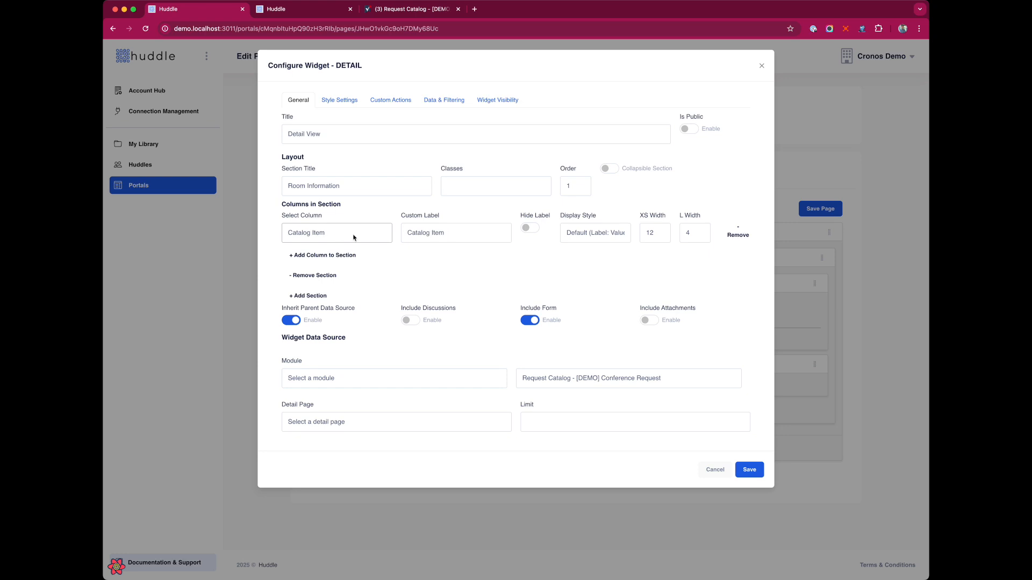
pyautogui.click(349, 229)
pyautogui.click(353, 224)
pyautogui.click(611, 247)
pyautogui.click(337, 255)
# Add four more rows showing Catalog Item, Description, Category and Subcategory
pyautogui.click(326, 293)
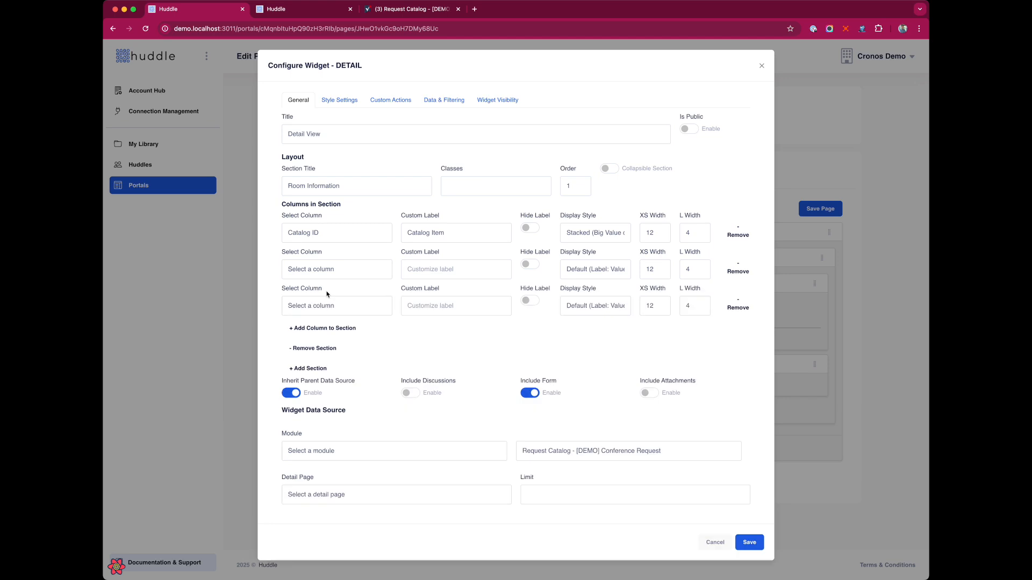
pyautogui.click(330, 329)
pyautogui.click(323, 365)
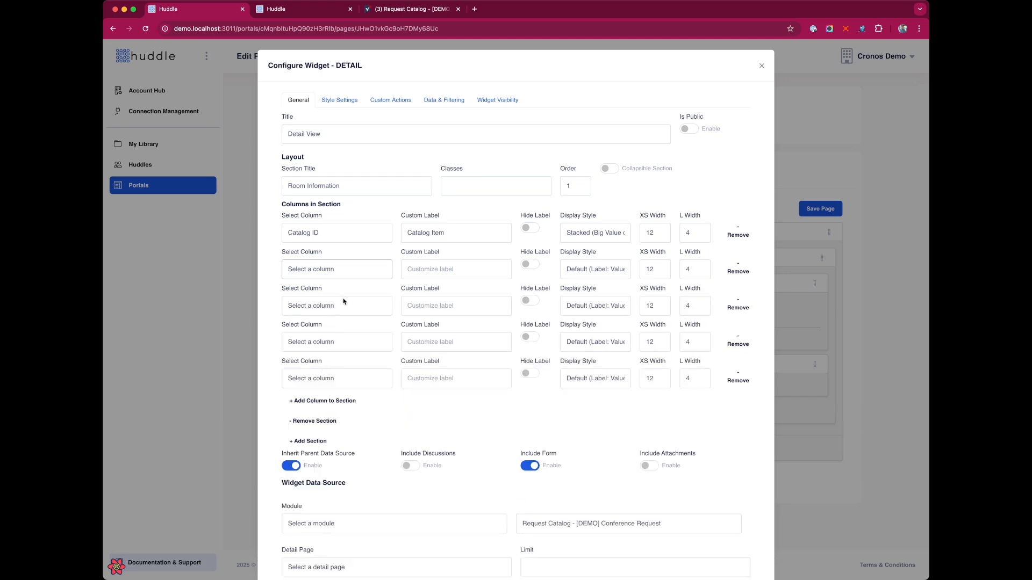
pyautogui.click(346, 293)
pyautogui.click(341, 307)
pyautogui.click(338, 340)
pyautogui.click(333, 345)
pyautogui.click(350, 386)
pyautogui.click(348, 388)
pyautogui.click(338, 428)
# Make the remaining rows stacked, with Subcategory in stacked big-value style
pyautogui.click(599, 303)
pyautogui.click(598, 273)
pyautogui.click(598, 271)
pyautogui.click(599, 283)
pyautogui.click(594, 343)
pyautogui.click(598, 356)
pyautogui.click(600, 383)
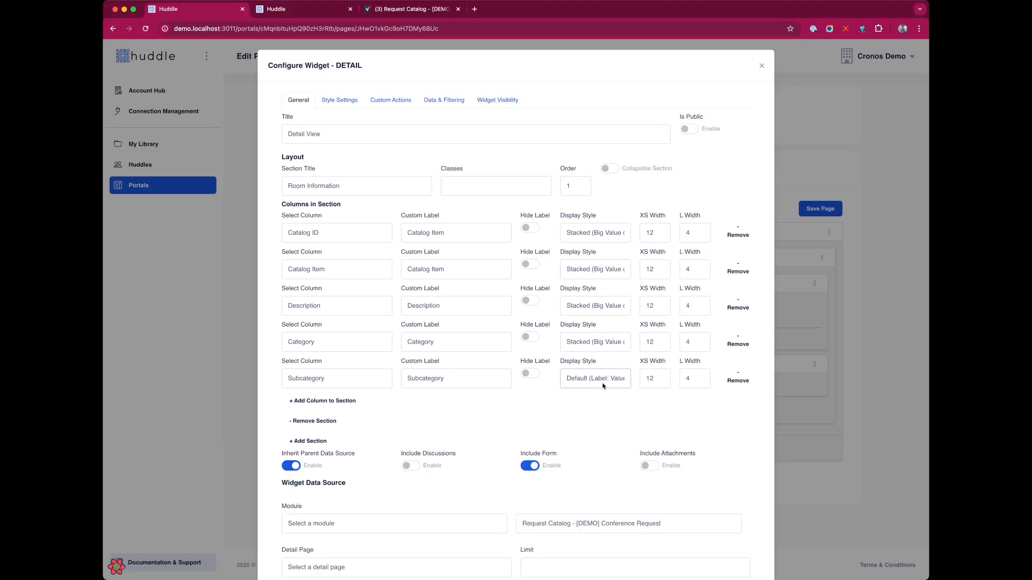
pyautogui.click(609, 395)
pyautogui.scroll(-2, 449, 412)
# Add a second section to the Detail widget layout, removing an extra empty one
pyautogui.click(318, 379)
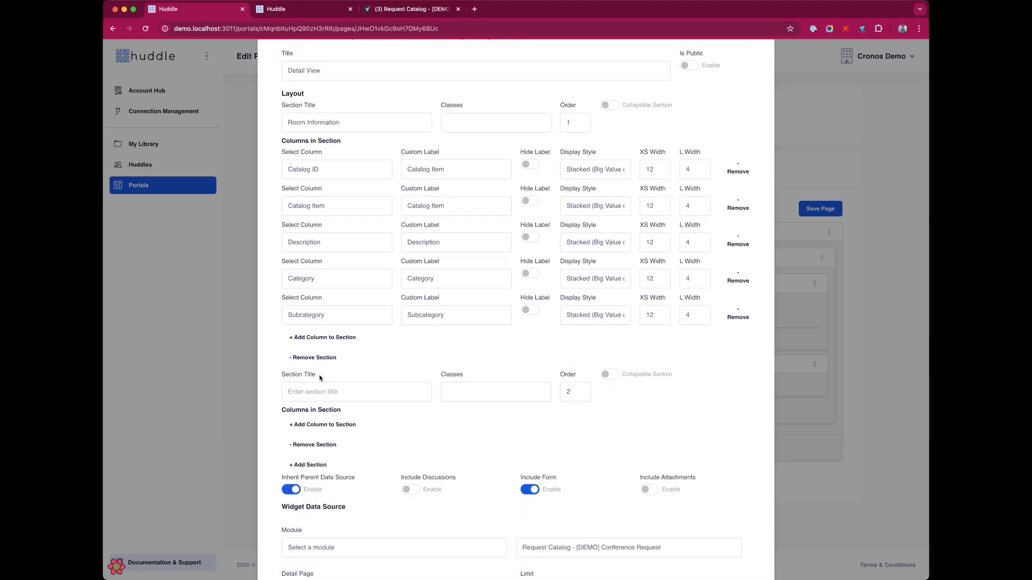
pyautogui.click(322, 383)
pyautogui.scroll(2, 603, 208)
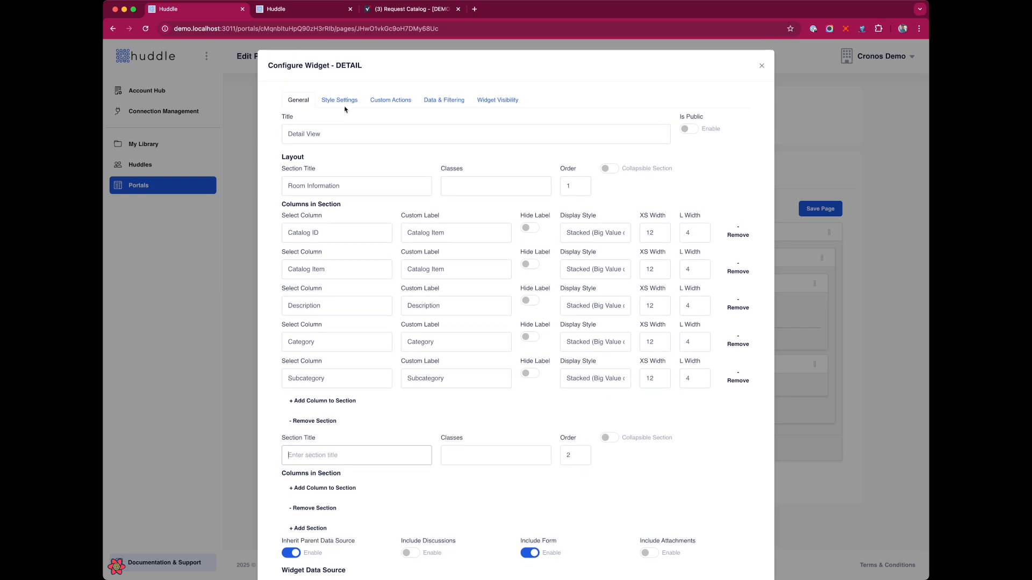
pyautogui.click(344, 105)
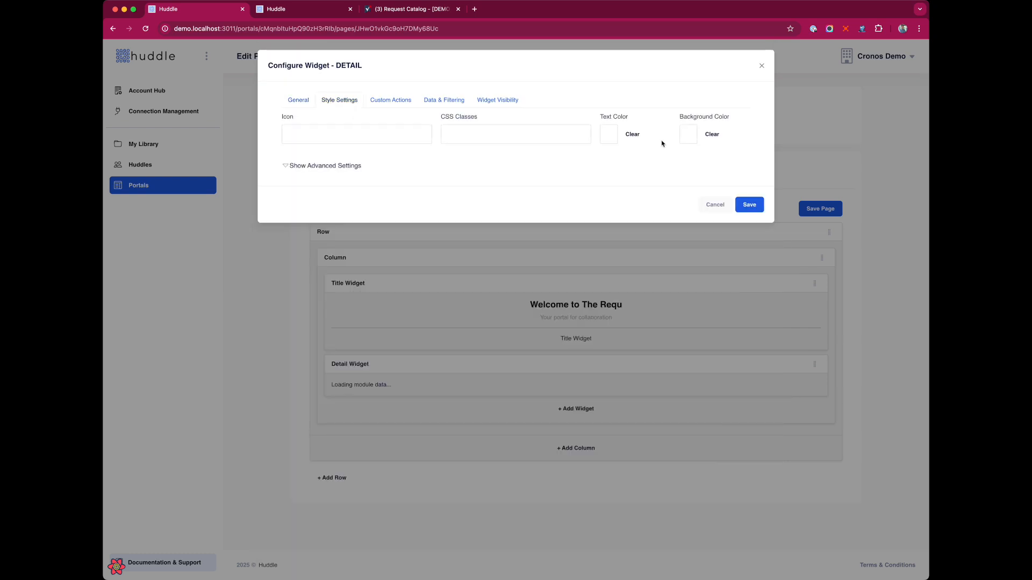
pyautogui.click(295, 101)
pyautogui.scroll(-3, 410, 359)
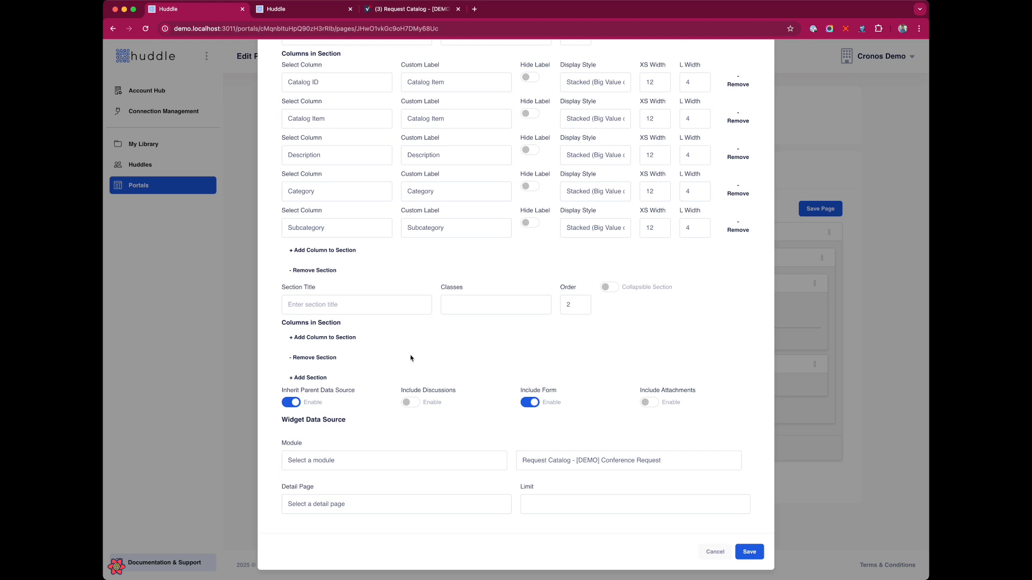
pyautogui.click(313, 379)
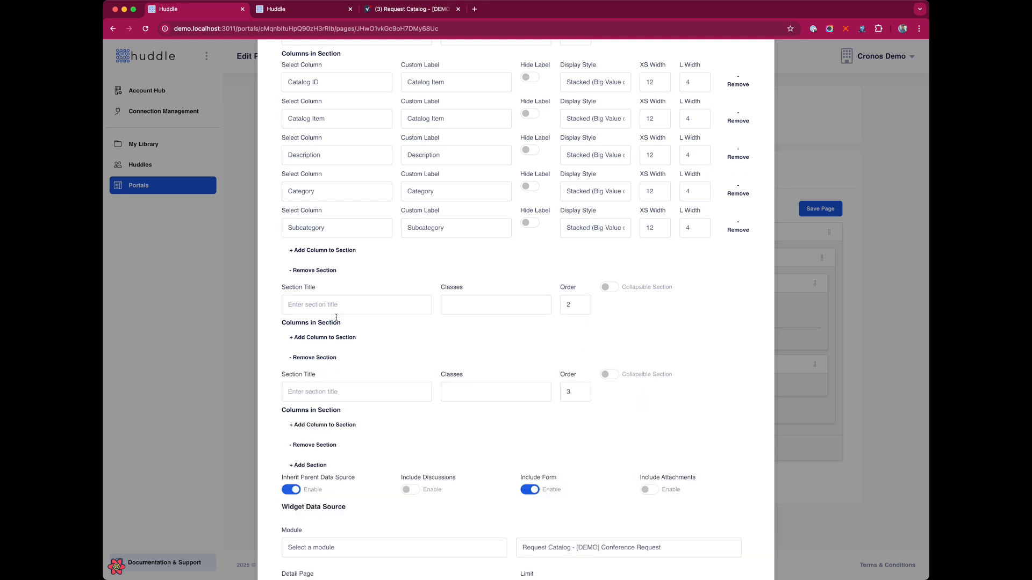
pyautogui.click(320, 447)
# Title the second section 'Additional Information' with Availability, Cost and Related Services columns
pyautogui.click(320, 311)
pyautogui.write('Additional Information')
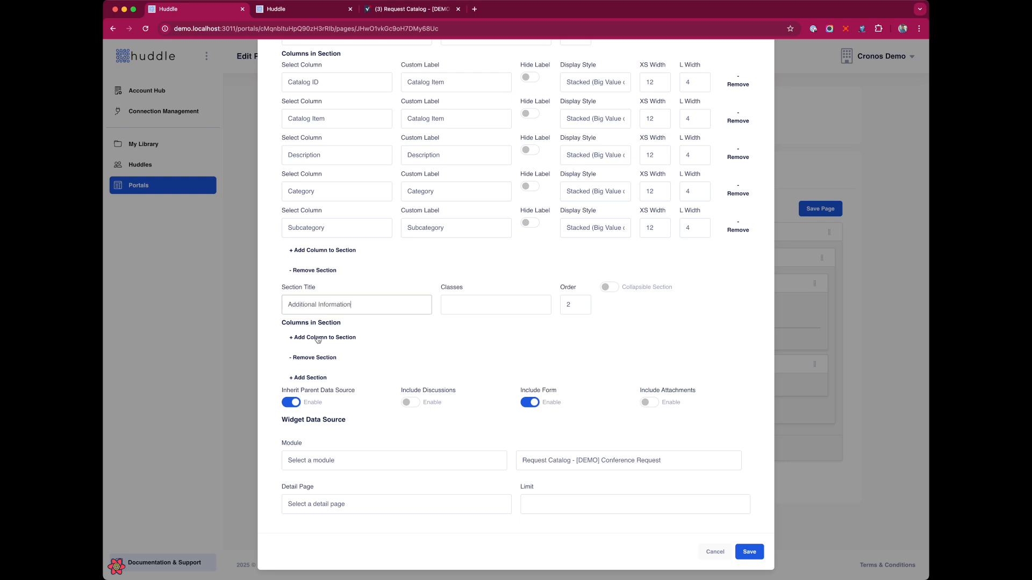
pyautogui.click(317, 337)
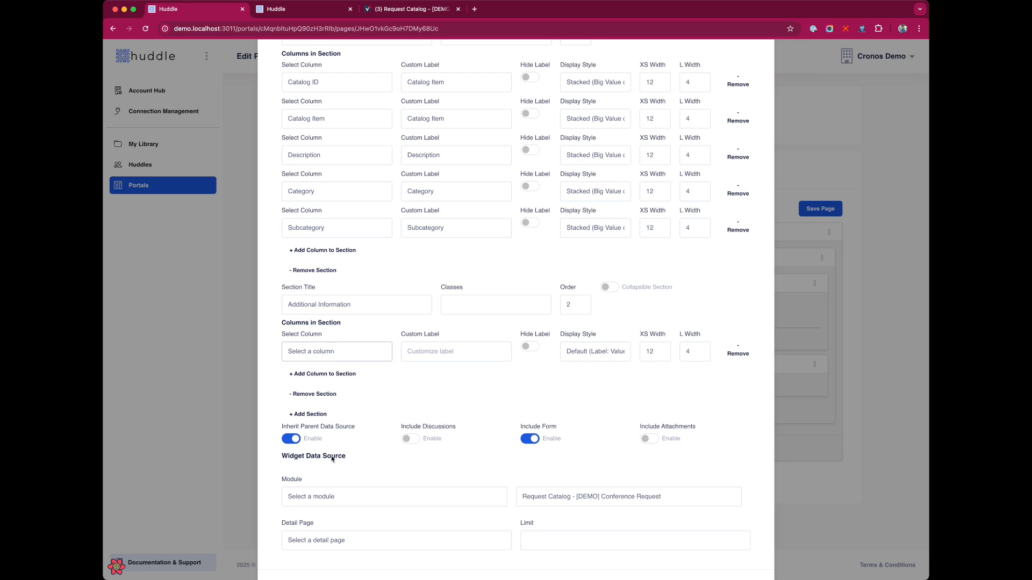
pyautogui.click(328, 415)
pyautogui.click(324, 375)
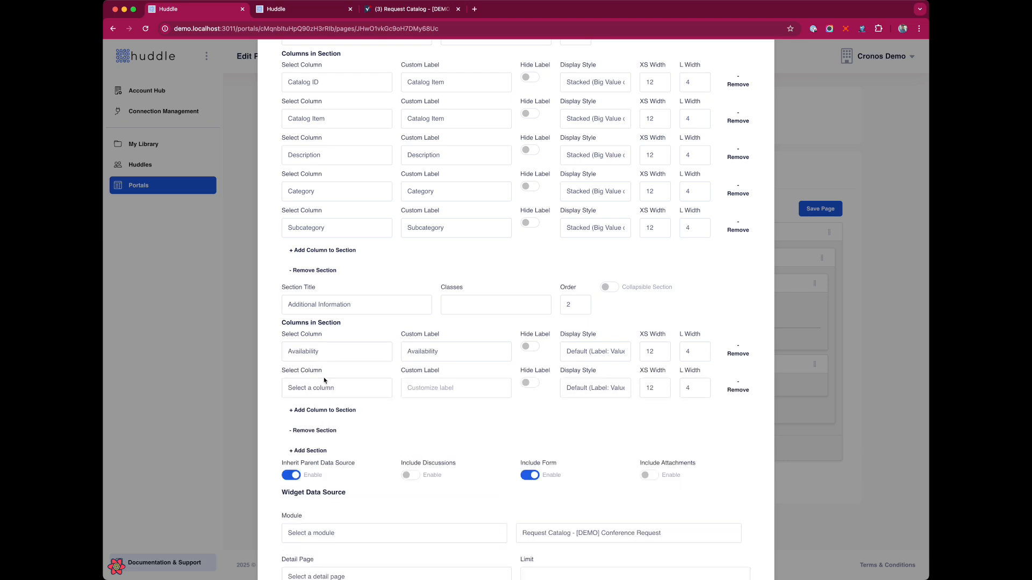
pyautogui.click(318, 469)
pyautogui.click(322, 411)
pyautogui.click(325, 425)
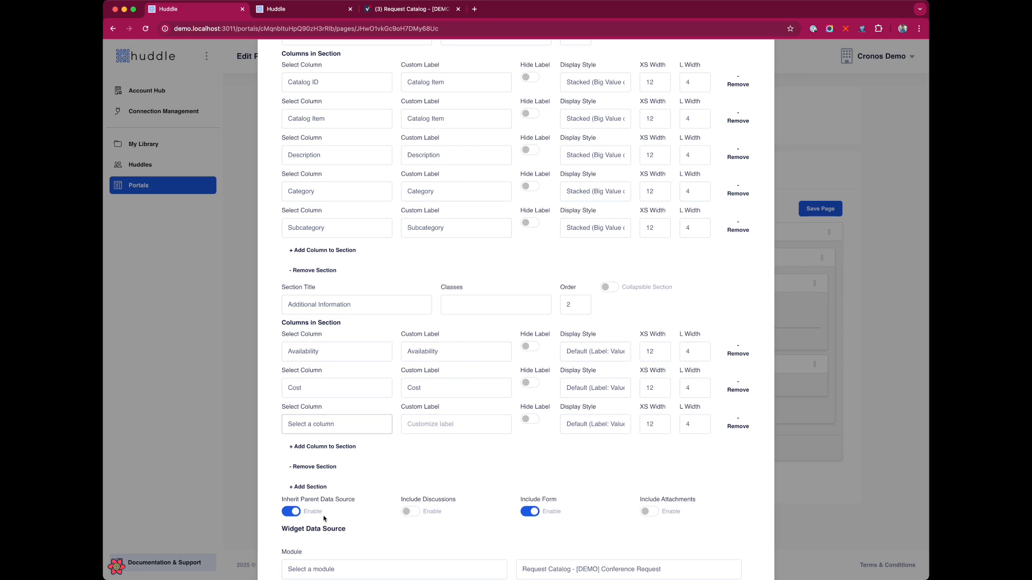
pyautogui.click(328, 537)
# Add a 'More Information' section with Tags/Keywords as its first column
pyautogui.scroll(-2, 323, 477)
pyautogui.click(312, 385)
pyautogui.click(315, 401)
pyautogui.write('More INformation')
pyautogui.doubleClick(310, 402)
pyautogui.write('Information')
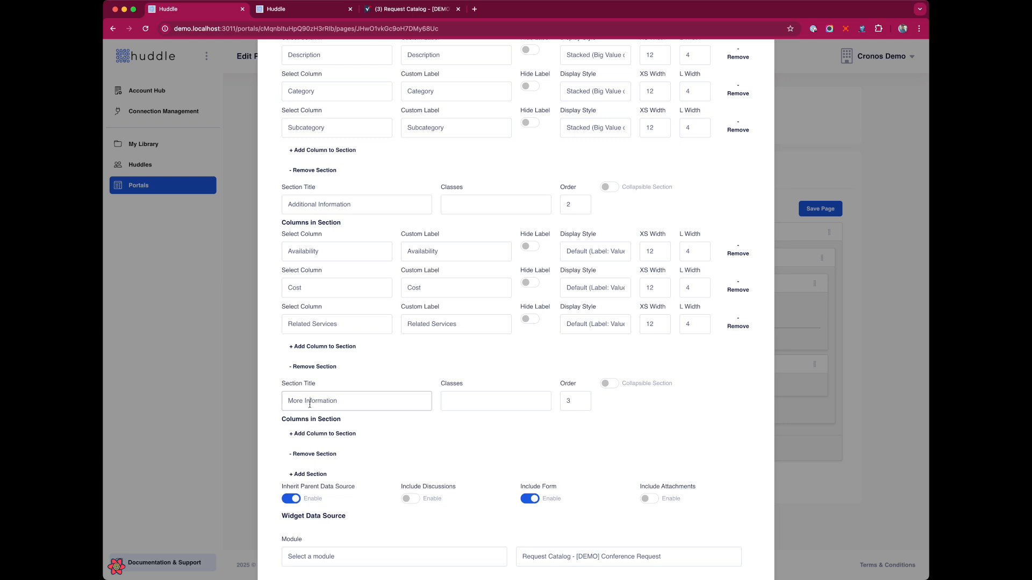
pyautogui.click(316, 434)
pyautogui.scroll(-3, 325, 366)
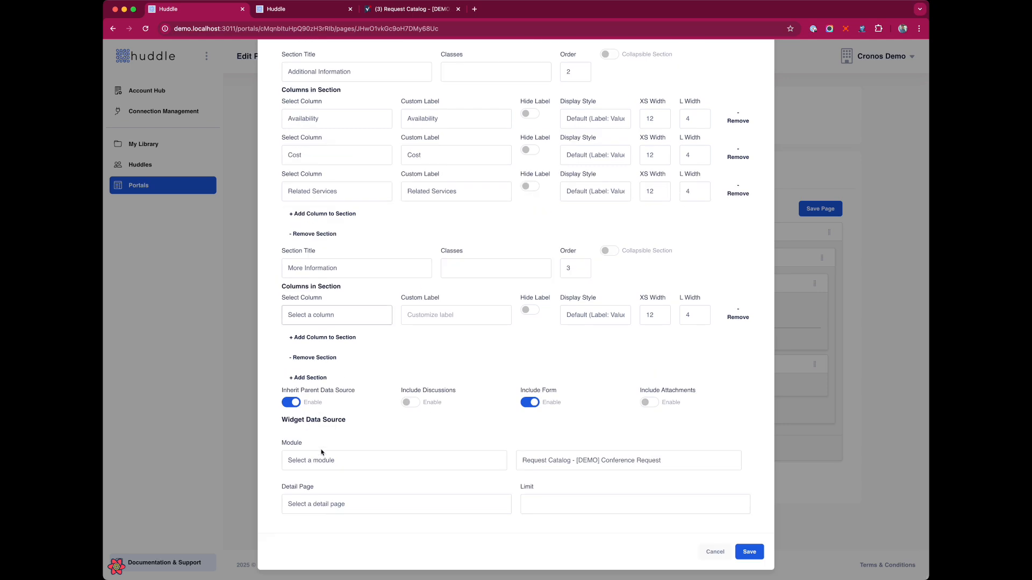
pyautogui.click(337, 370)
# Add two more rows: Related Services as pills, one statistic row; make Tags/Keywords compact
pyautogui.click(325, 338)
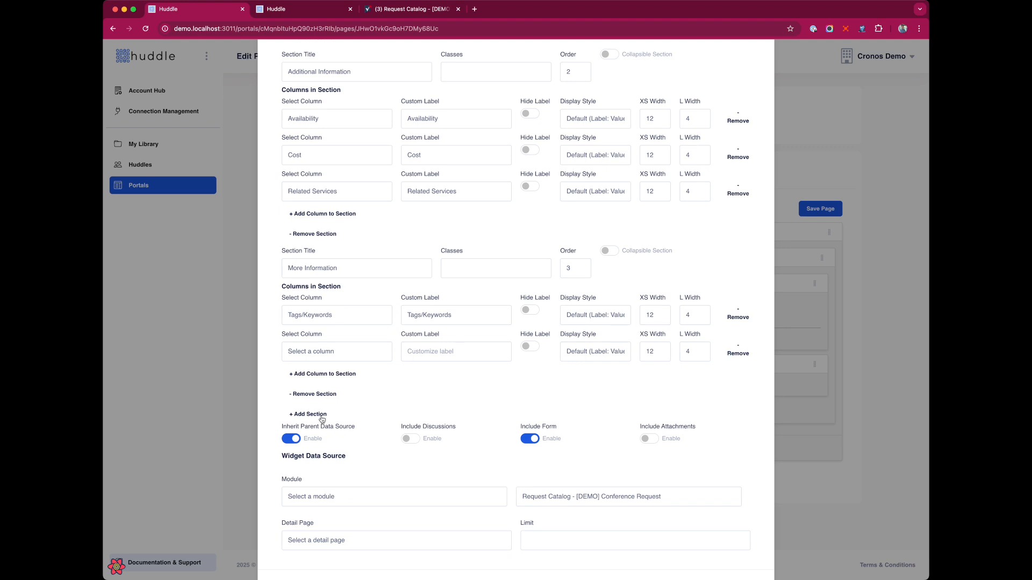
pyautogui.click(330, 373)
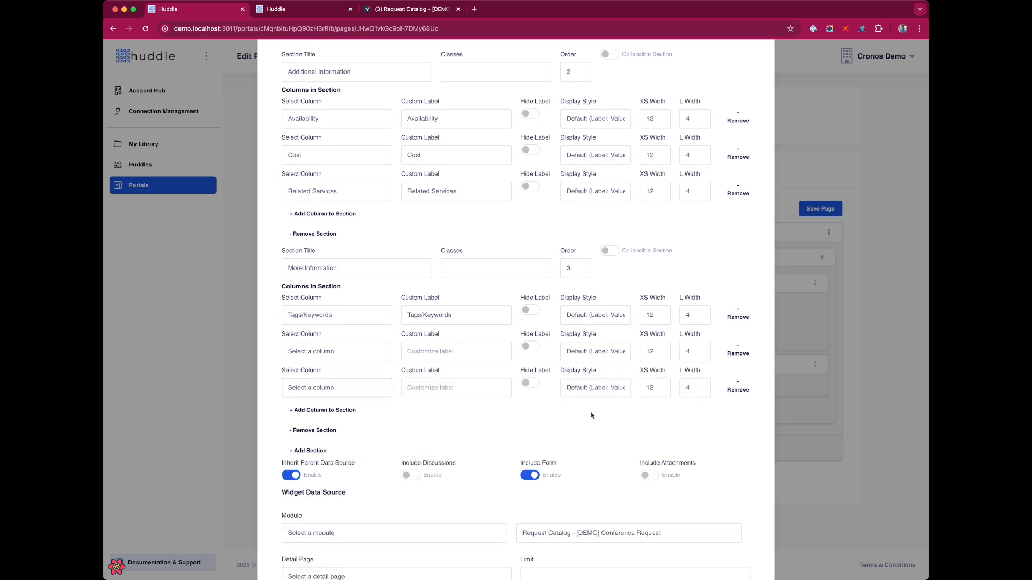
pyautogui.click(618, 389)
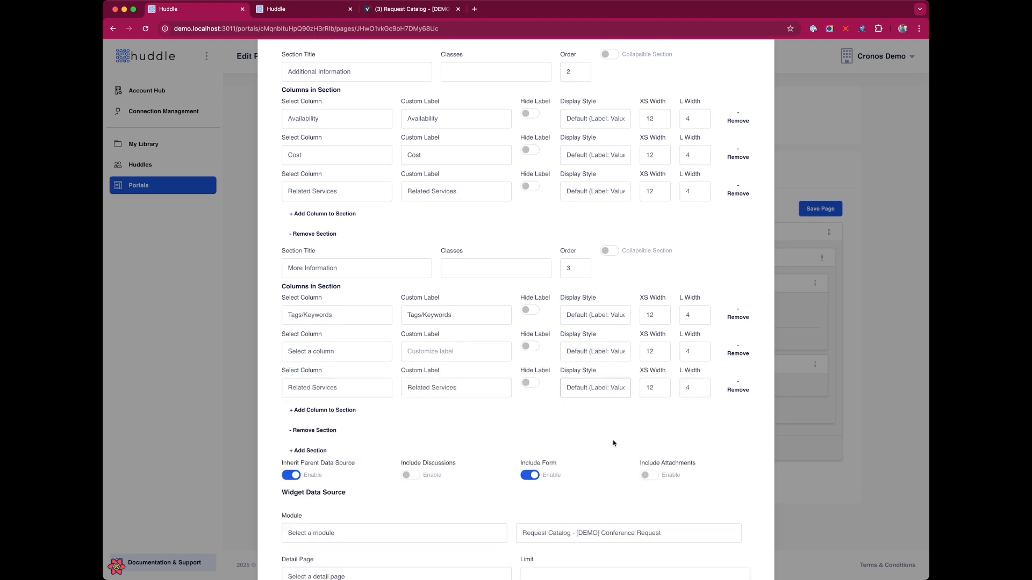
pyautogui.click(589, 354)
pyautogui.click(593, 390)
pyautogui.click(593, 319)
pyautogui.click(599, 350)
pyautogui.scroll(-5, 474, 433)
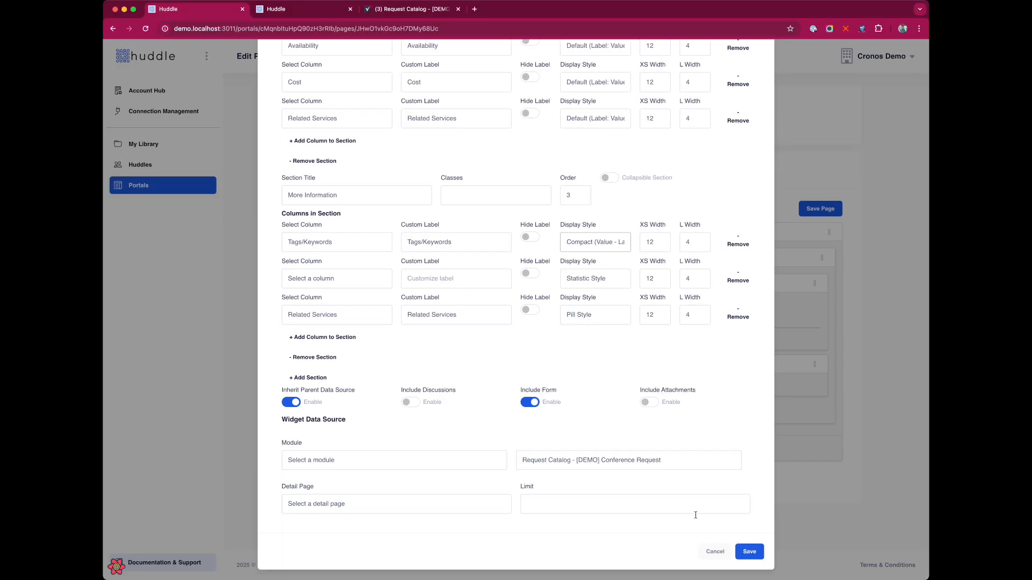
pyautogui.scroll(10, 401, 202)
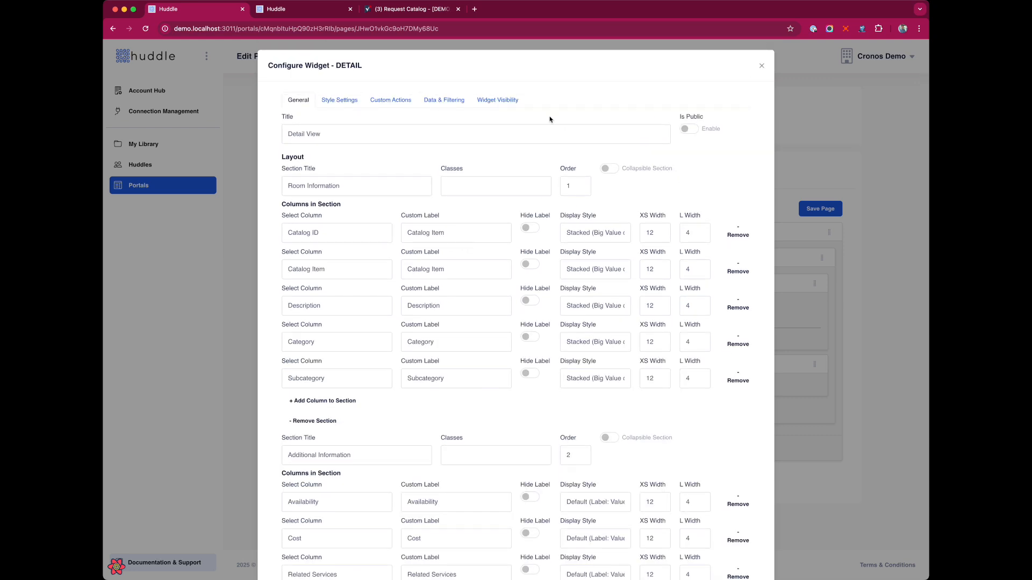
pyautogui.scroll(-10, 728, 435)
# Save the Detail widget and page, then reload the portal tab to check Conference Room M
pyautogui.click(751, 553)
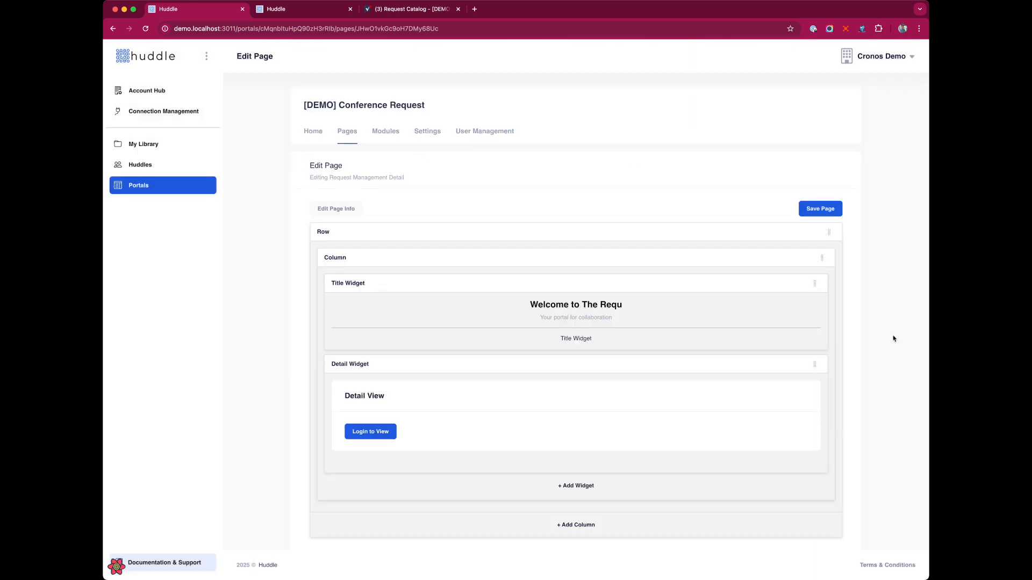
pyautogui.click(818, 209)
pyautogui.click(295, 9)
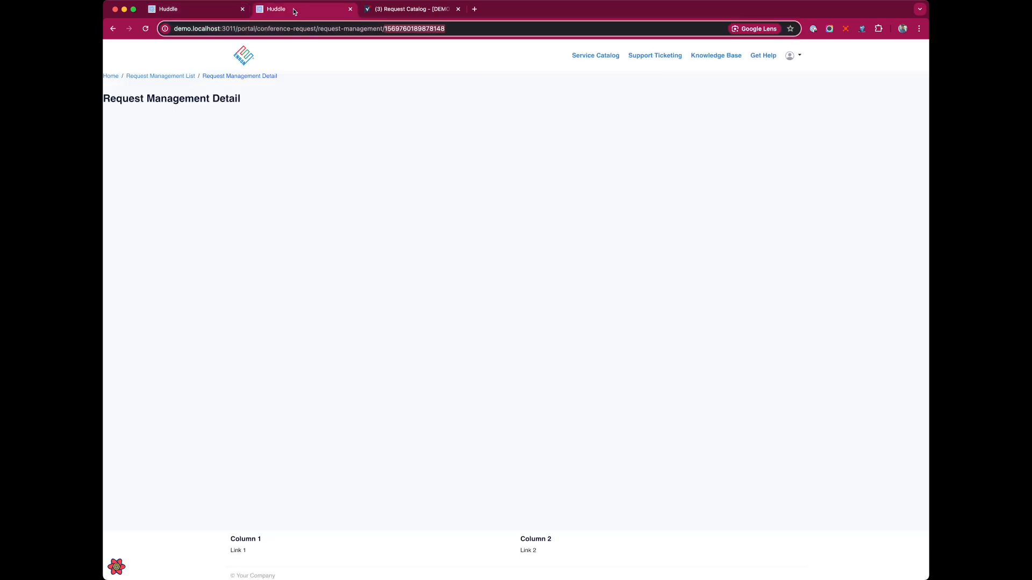
pyautogui.click(448, 233)
pyautogui.press('super+r')
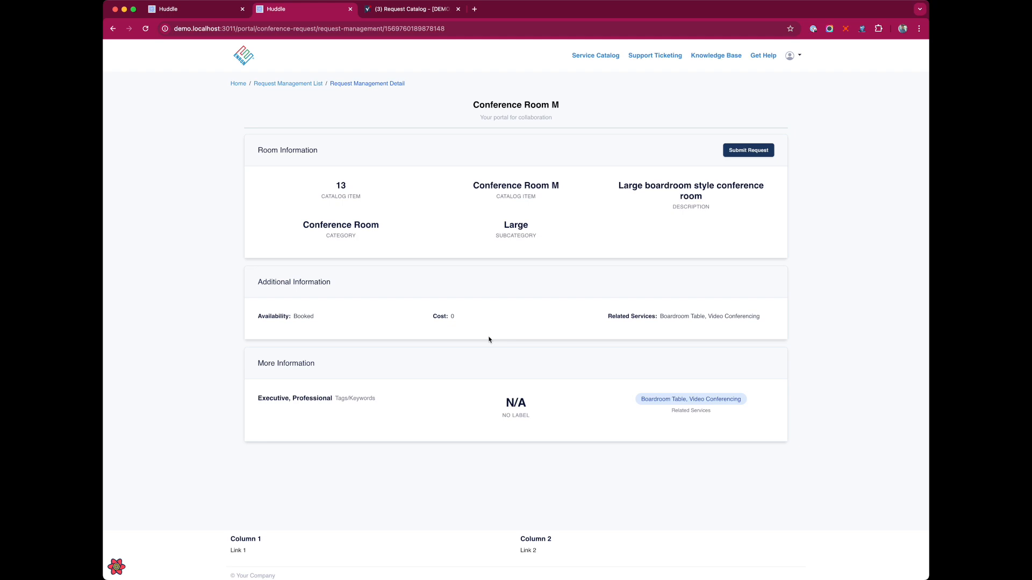
pyautogui.click(175, 7)
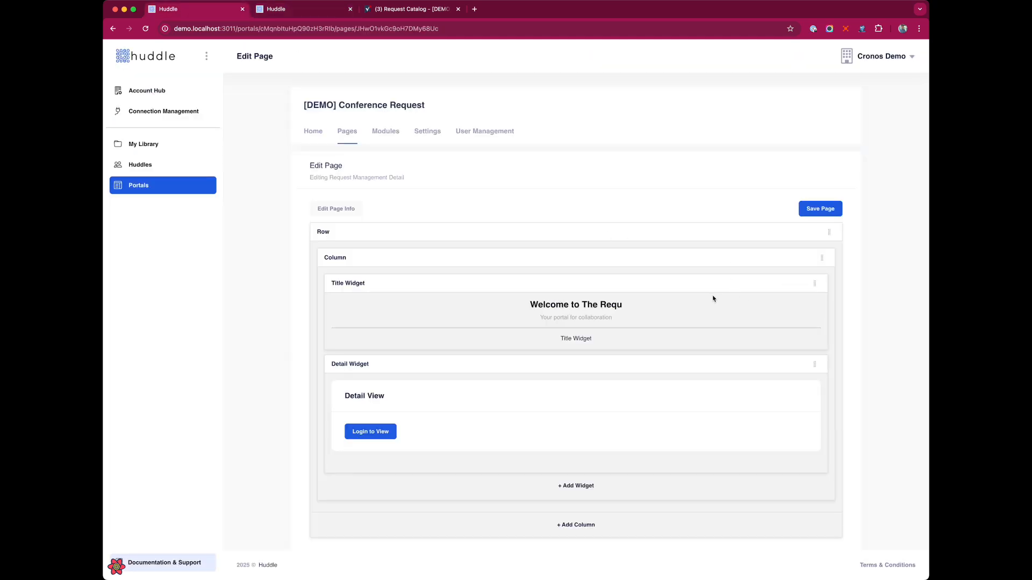
# Set the Title widget's text alignment to Left and save it
pyautogui.click(787, 284)
pyautogui.click(484, 248)
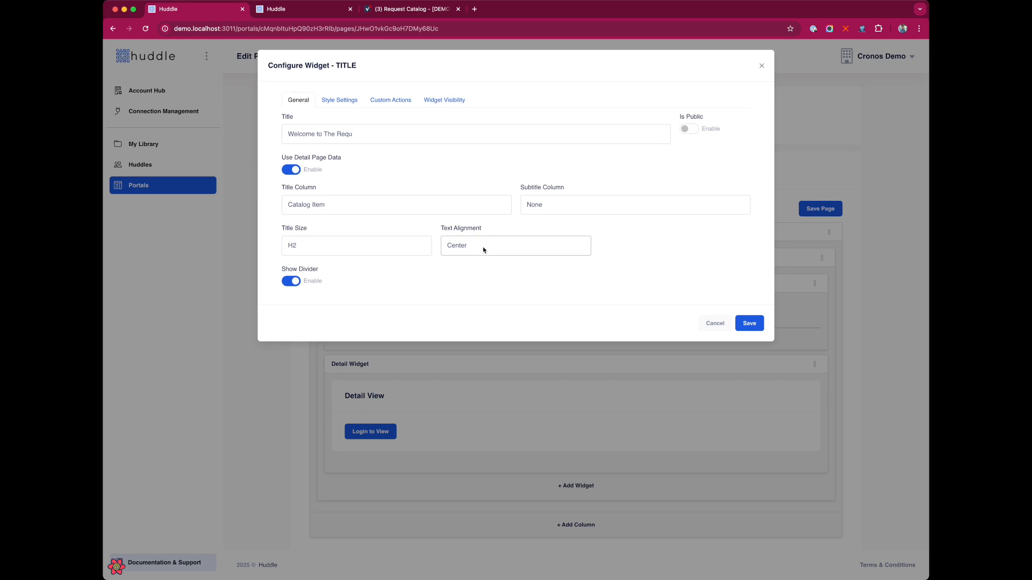
pyautogui.click(480, 243)
pyautogui.click(759, 323)
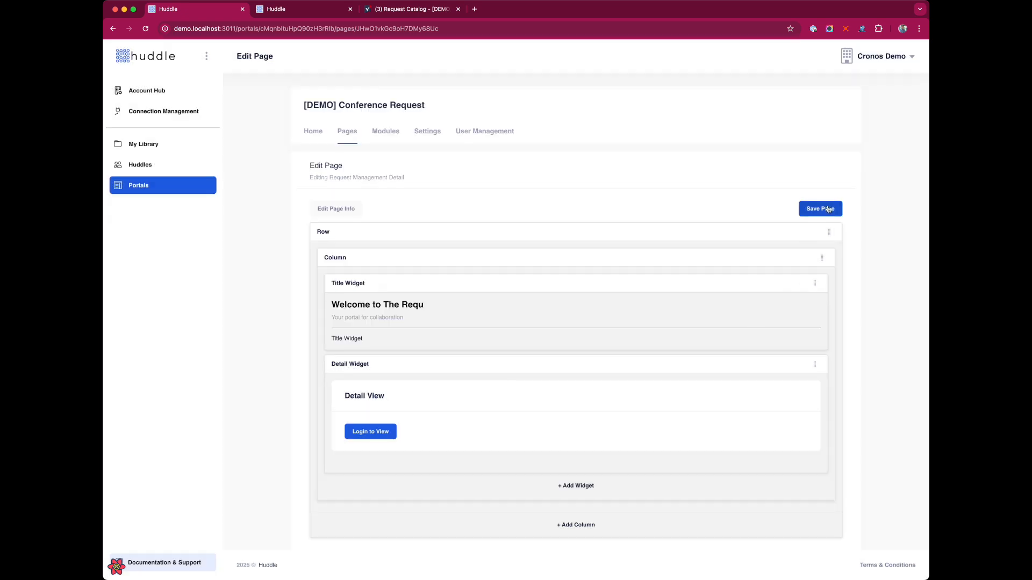
# Add the 'card' CSS class to the row, save the page, and preview it live
pyautogui.click(805, 233)
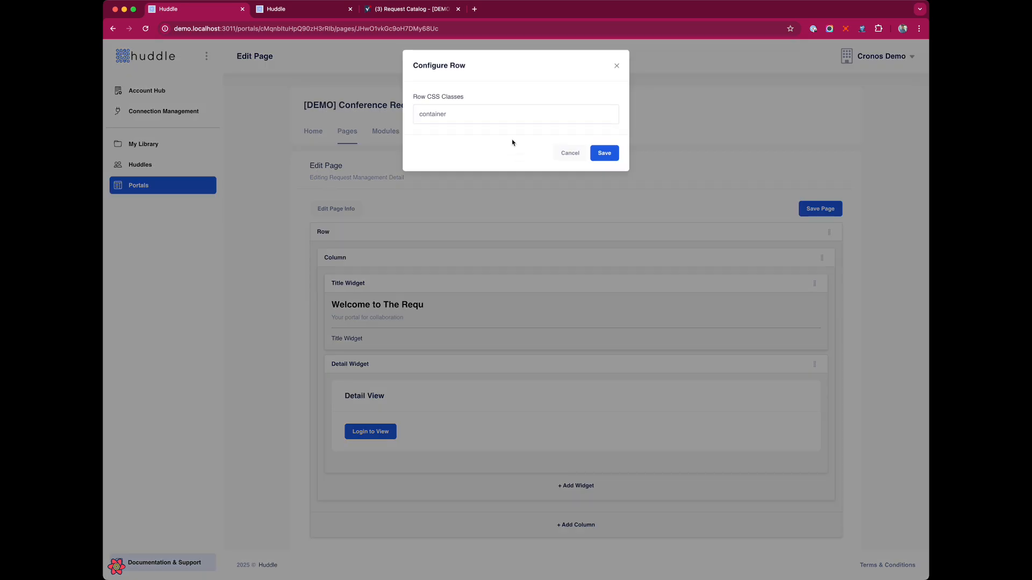
pyautogui.click(491, 116)
pyautogui.write('card')
pyautogui.click(605, 153)
pyautogui.click(836, 211)
pyautogui.click(297, 10)
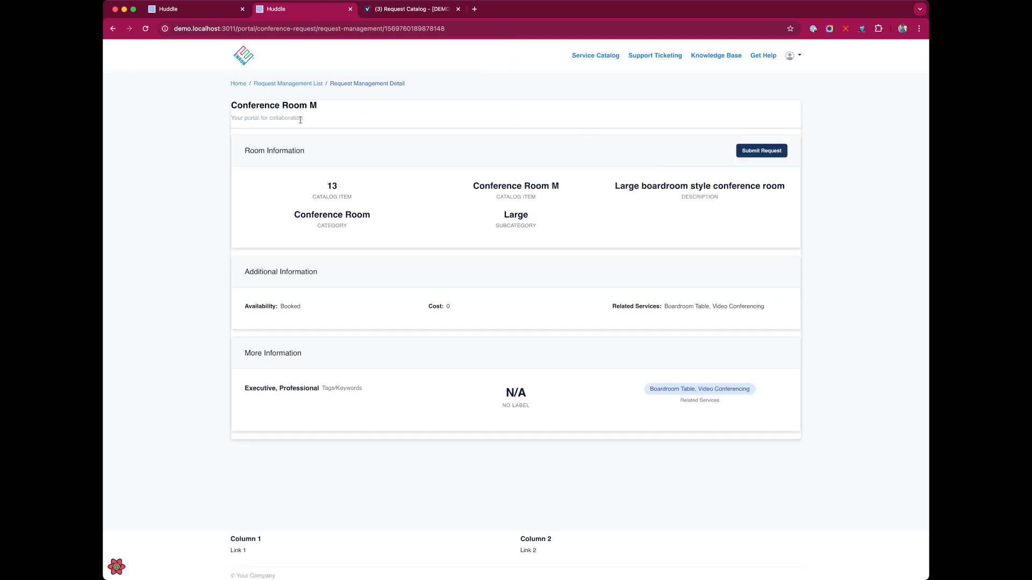
pyautogui.click(201, 10)
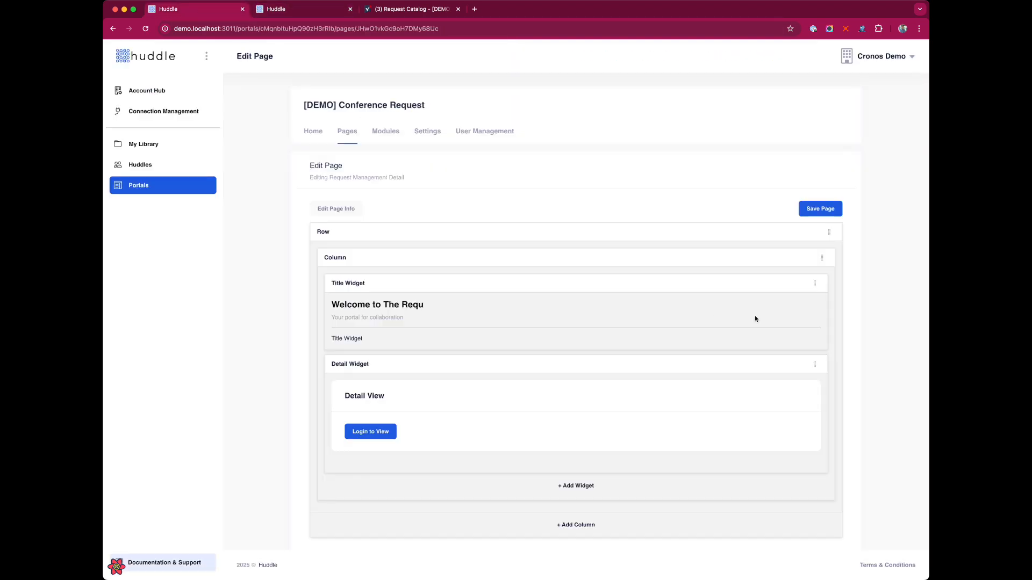
# Remove the 'card' class from the row settings so it's just 'container', and save the page
pyautogui.click(799, 233)
pyautogui.doubleClick(454, 114)
pyautogui.press('BackSpace')
pyautogui.click(605, 154)
pyautogui.click(820, 209)
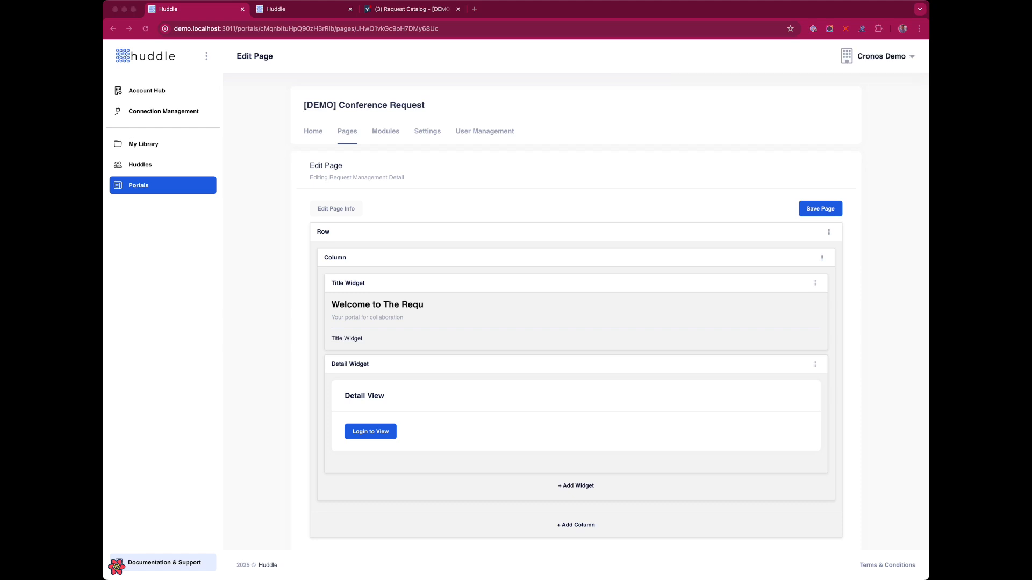
# Reload the portal page and review Conference Room M's title, subtitle, ID, name and description
pyautogui.click(307, 11)
pyautogui.press('super+r')
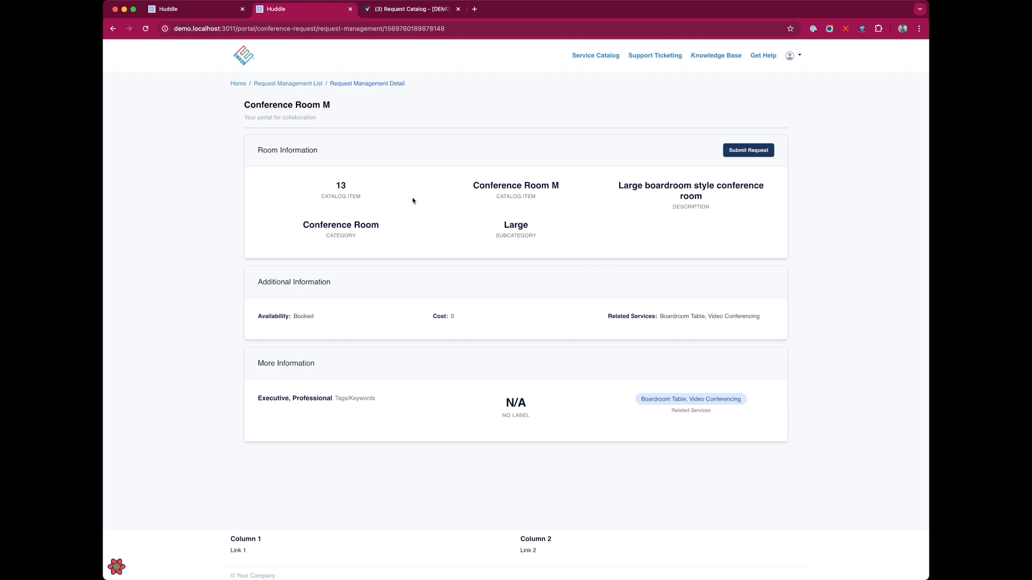
pyautogui.tripleClick(375, 108)
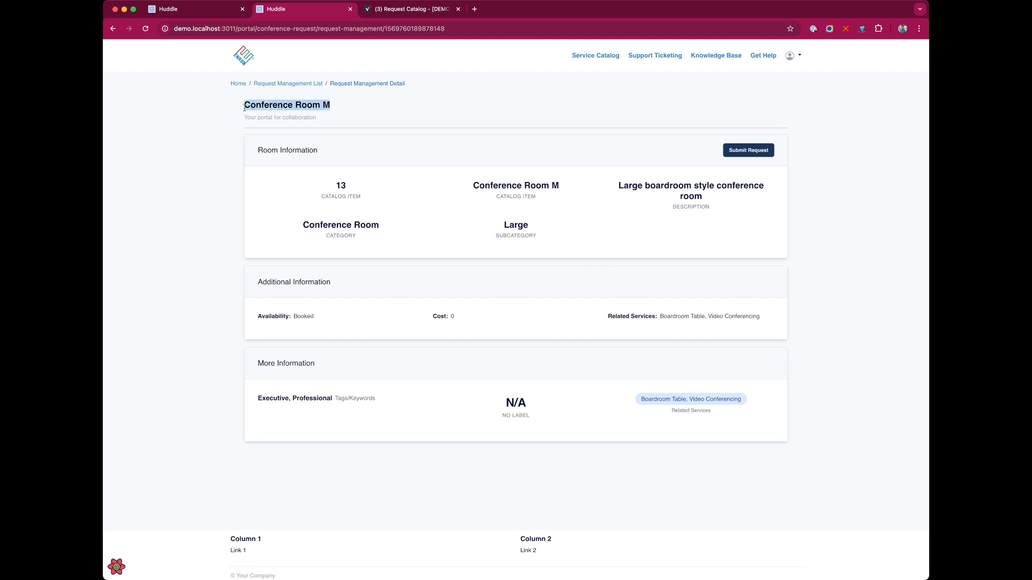
pyautogui.moveTo(246, 117); pyautogui.dragTo(320, 118)
pyautogui.click(330, 143)
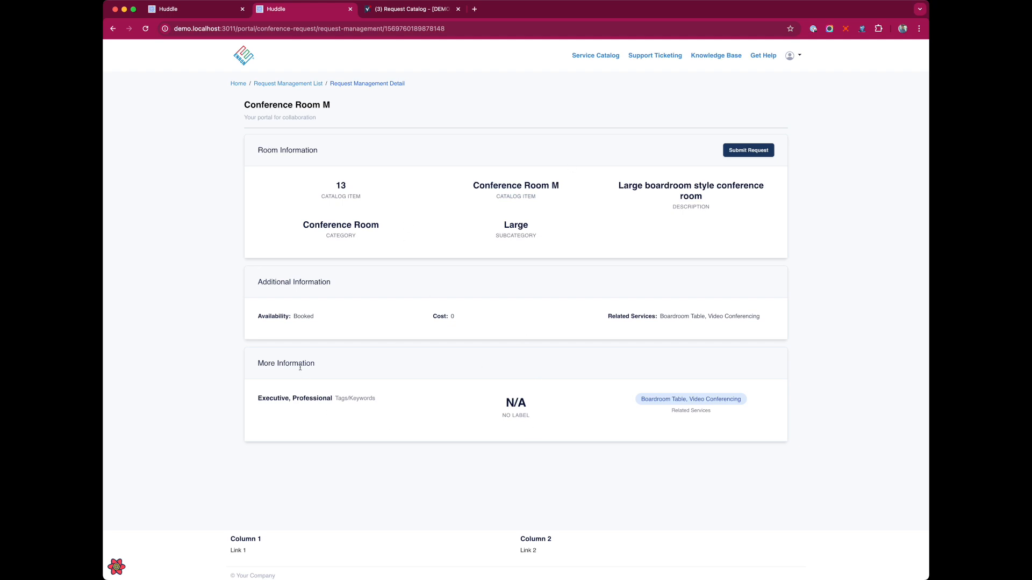
pyautogui.moveTo(325, 187); pyautogui.dragTo(675, 241)
pyautogui.click(676, 241)
pyautogui.click(415, 10)
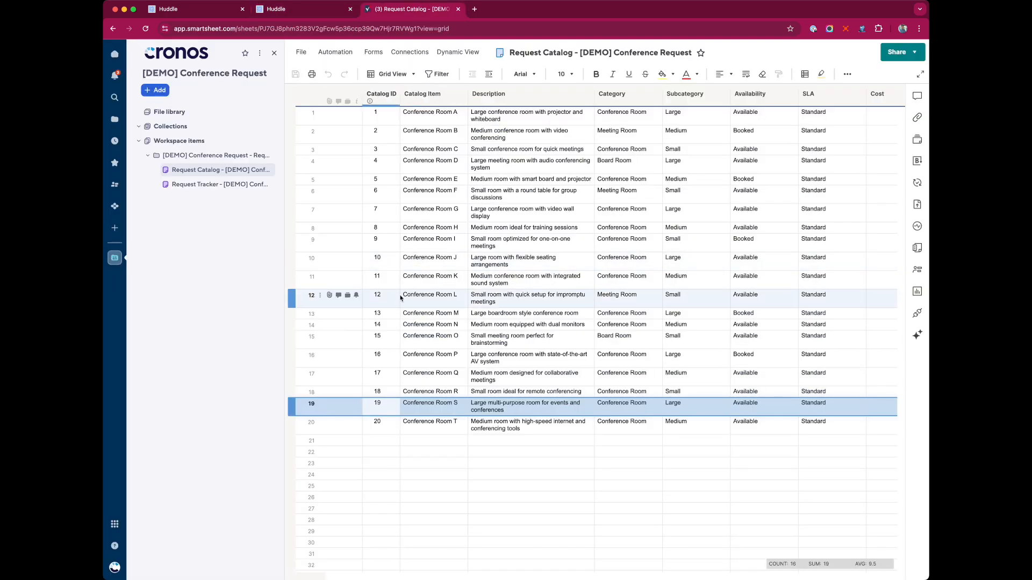
# Return from Conference Room M's details to the Request Management List breadcrumb's catalog list
pyautogui.click(407, 316)
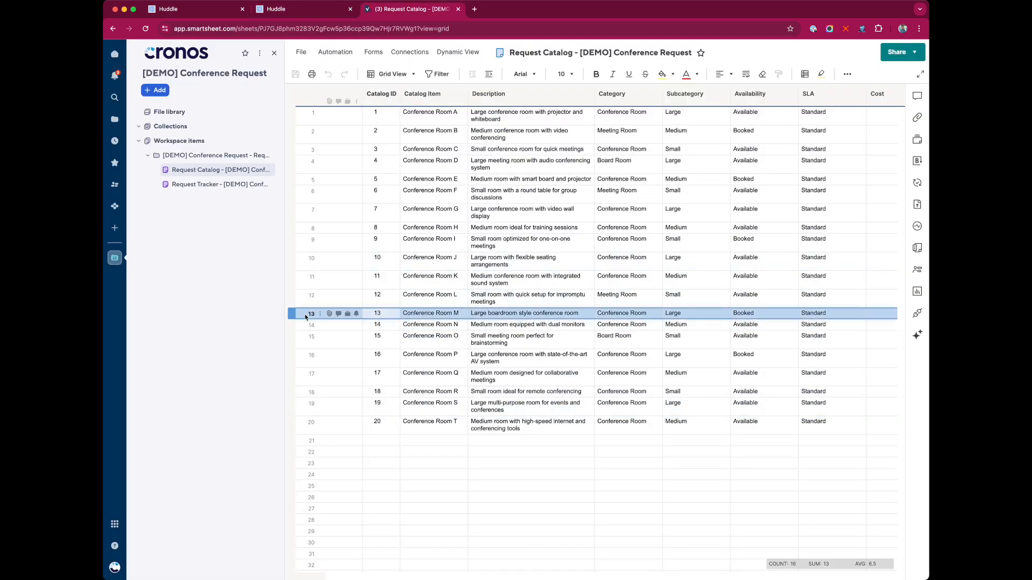
pyautogui.hscroll(3, 522, 312)
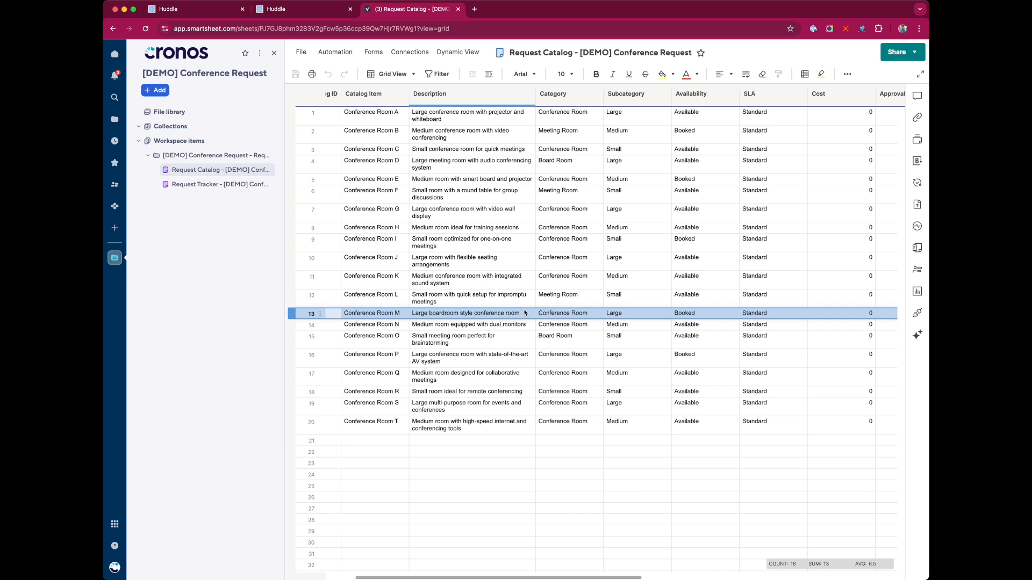
pyautogui.click(315, 16)
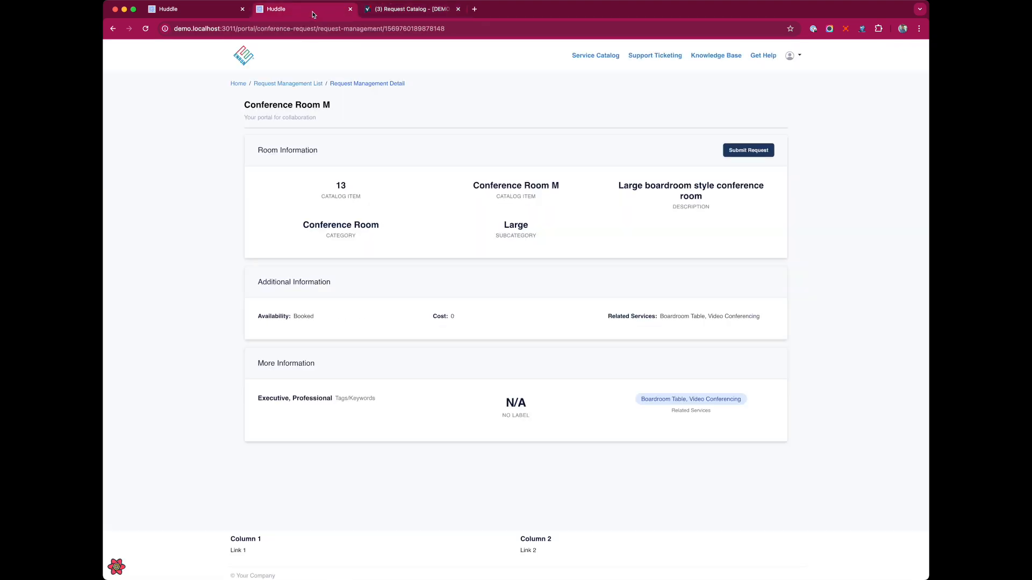
pyautogui.click(306, 85)
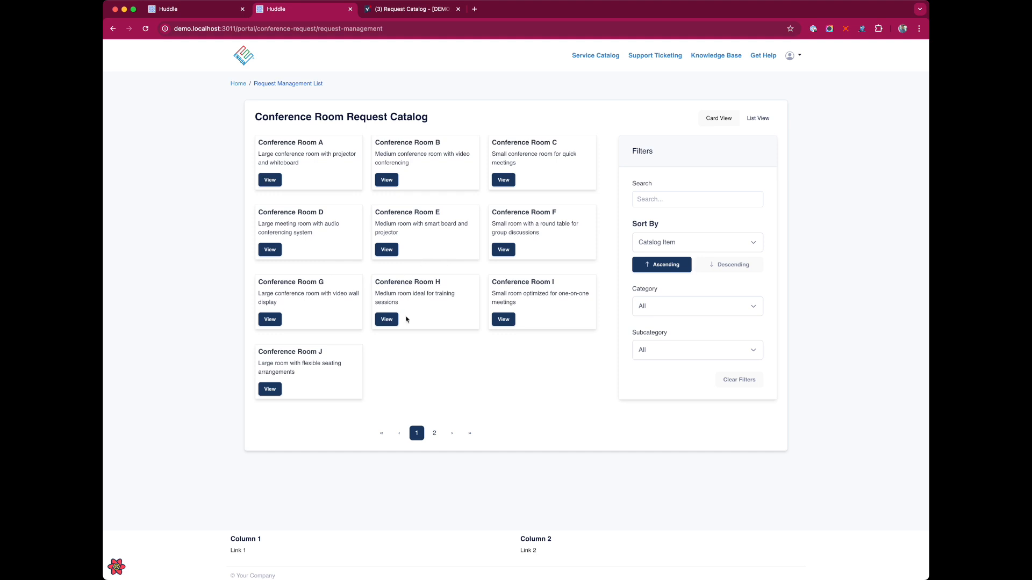
# Open Conference Room J's details page and confirm its title and catalog item number 10
pyautogui.click(273, 389)
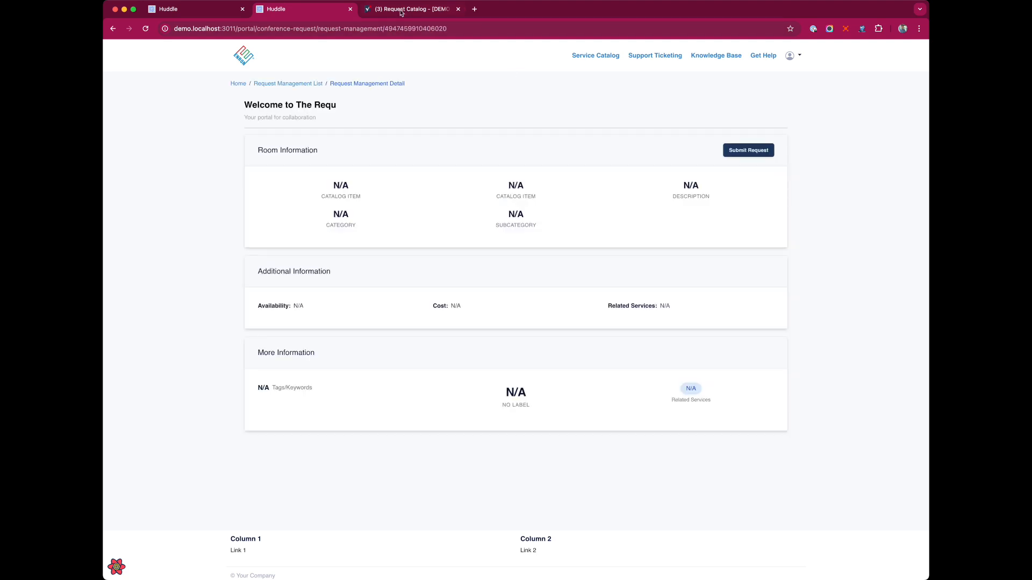
pyautogui.click(403, 9)
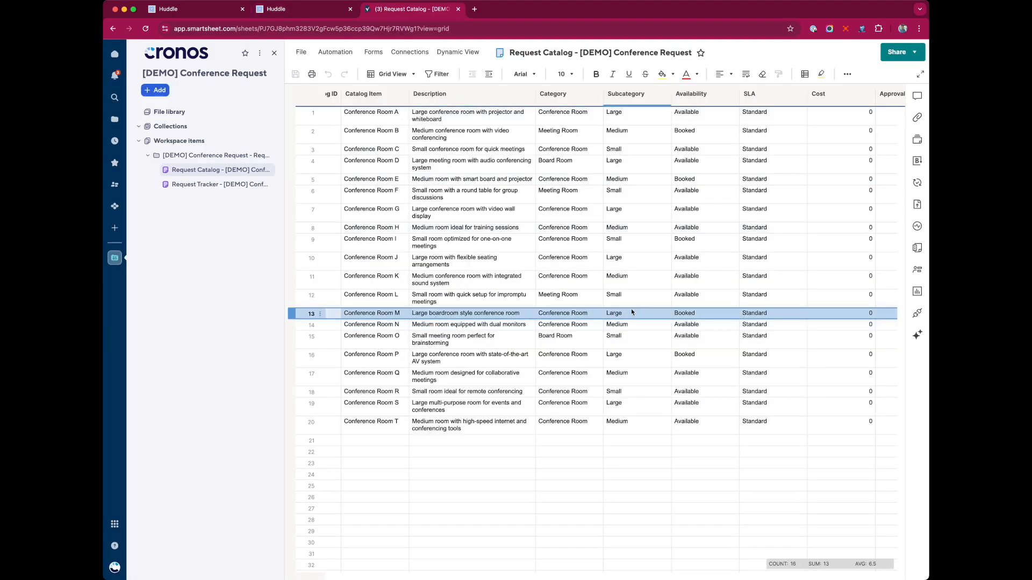
pyautogui.hscroll(5, 610, 312)
pyautogui.hscroll(-8, 610, 312)
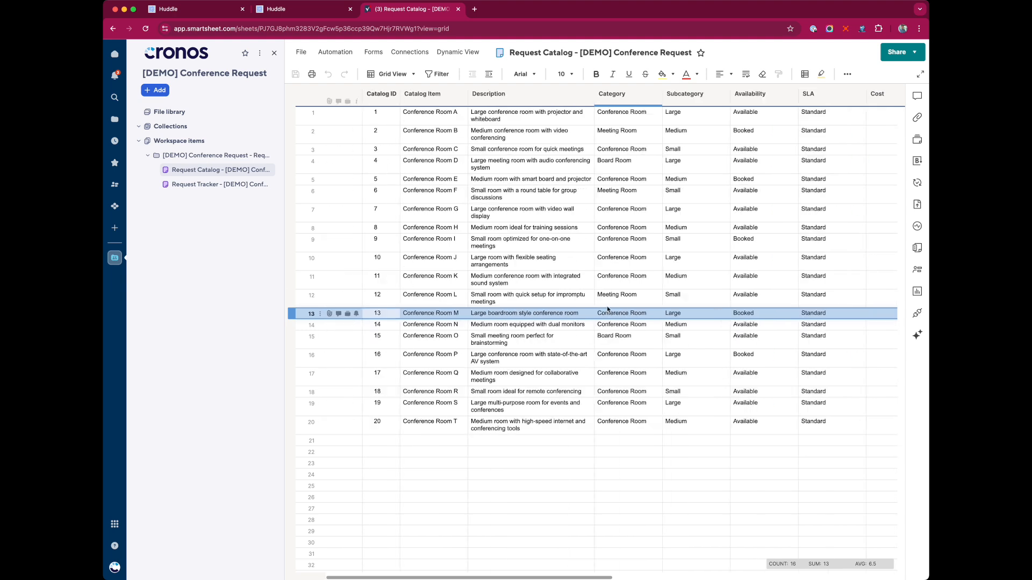
pyautogui.click(318, 11)
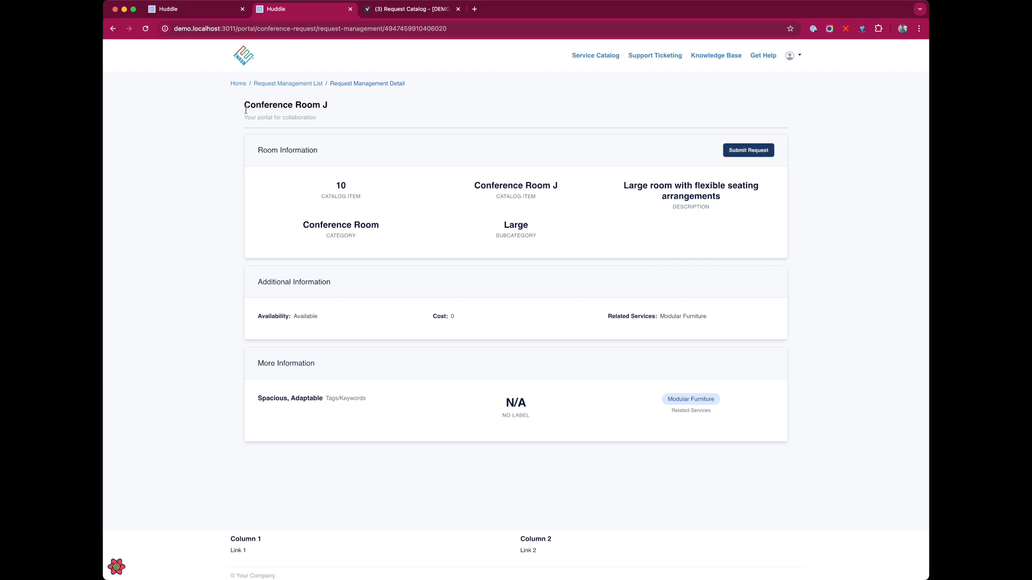
pyautogui.moveTo(246, 109); pyautogui.dragTo(365, 108)
pyautogui.moveTo(336, 188); pyautogui.dragTo(357, 189)
# Open the Submit Request form and enter title 'QBR - Room Needed', the requester's name and e-mail
pyautogui.click(707, 185)
pyautogui.click(748, 150)
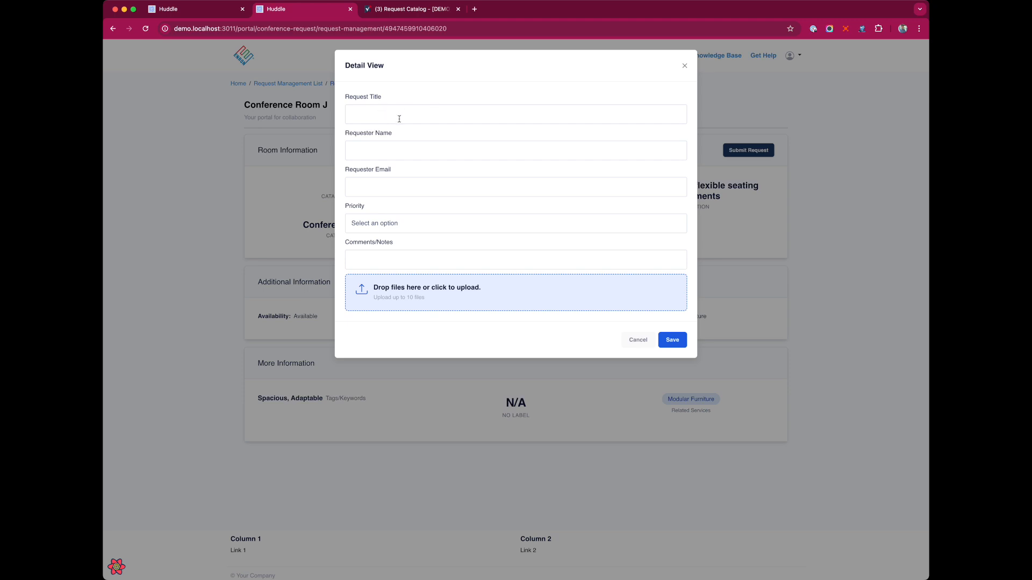
pyautogui.click(400, 118)
pyautogui.write('QBR - Room Needed')
pyautogui.click(422, 153)
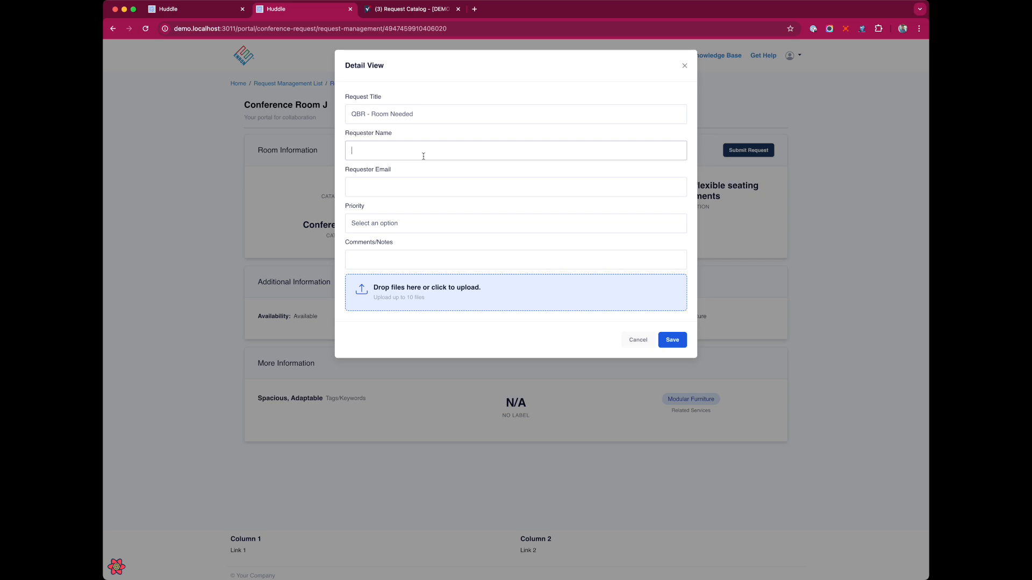
pyautogui.press('Tab')
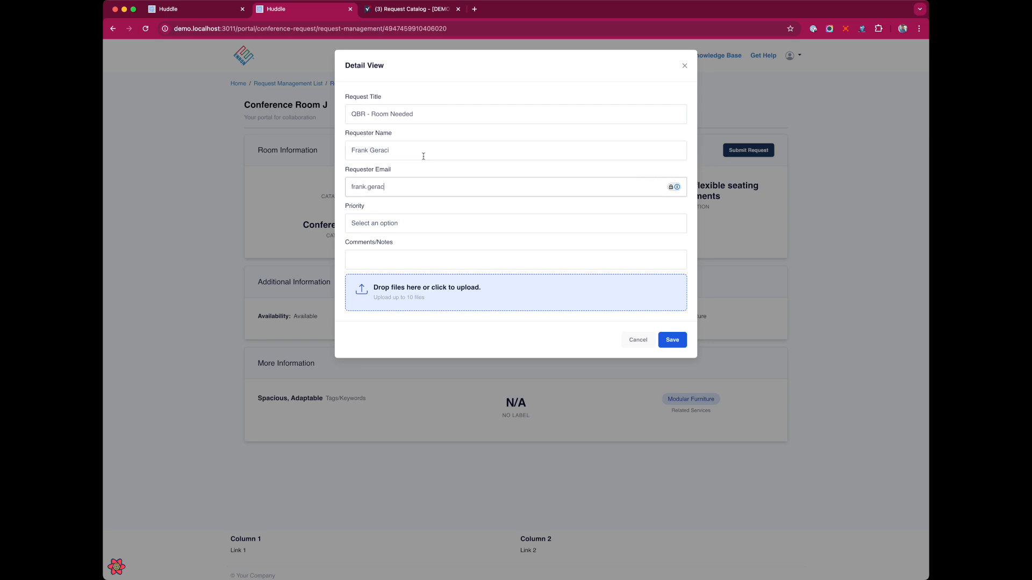
# Set priority to Medium, add the comment 'We also need a TV', and submit the request
pyautogui.press('Tab')
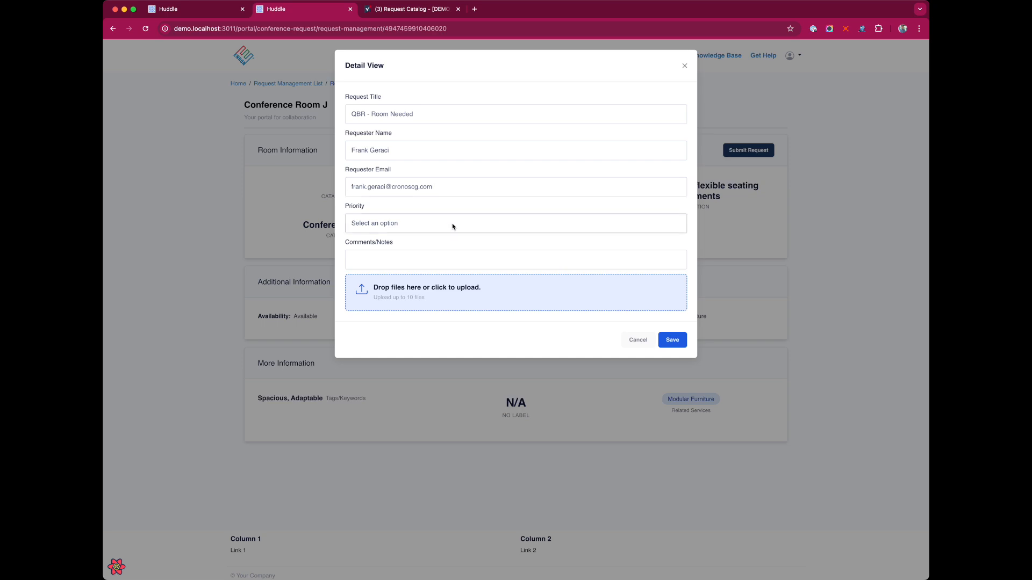
pyautogui.press('m')
pyautogui.click(404, 264)
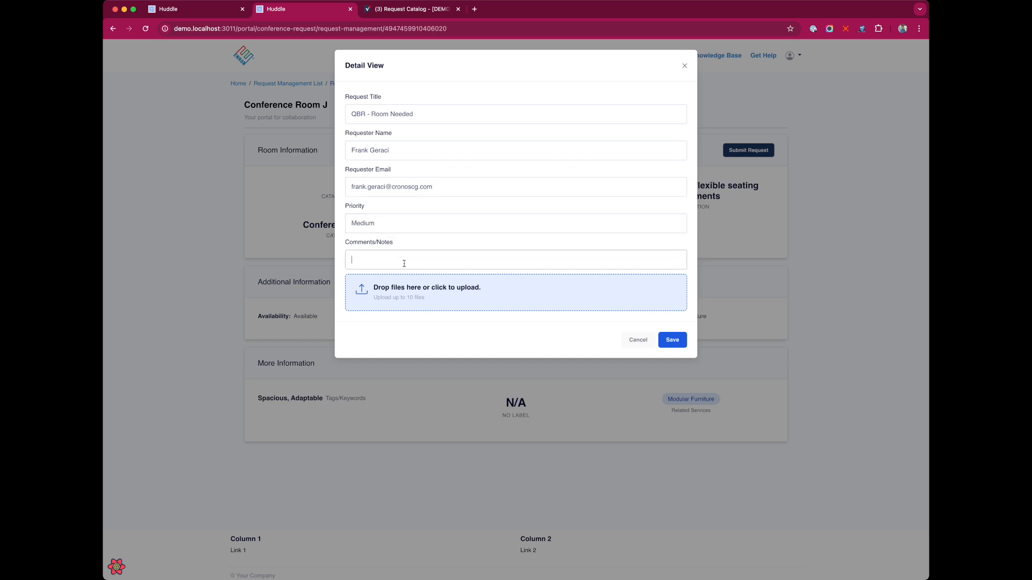
pyautogui.write('We also need a TV')
pyautogui.click(673, 343)
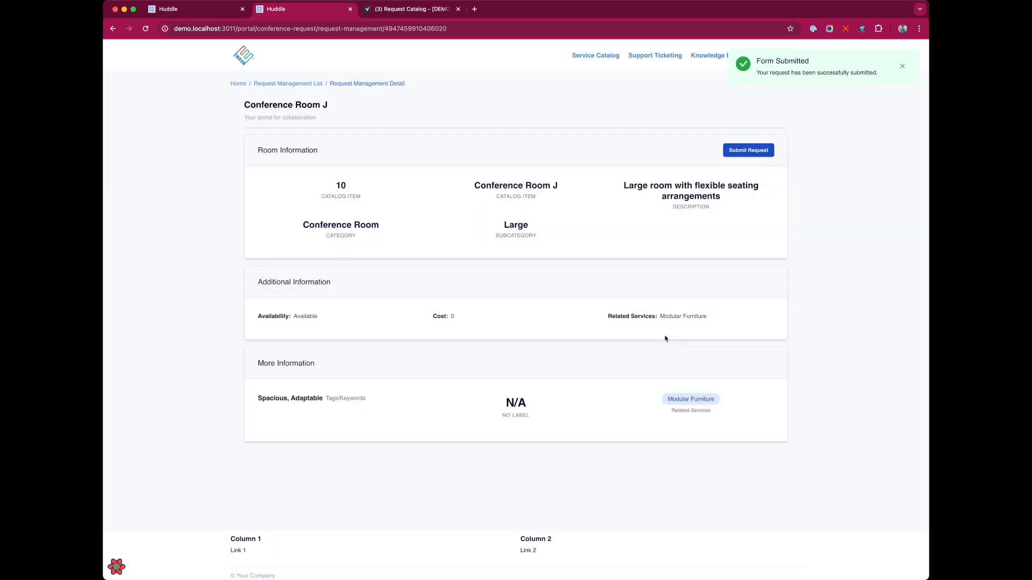
# Open the Request Tracker sheet and make the Request Title column wrap text and wider
pyautogui.click(385, 11)
pyautogui.click(217, 185)
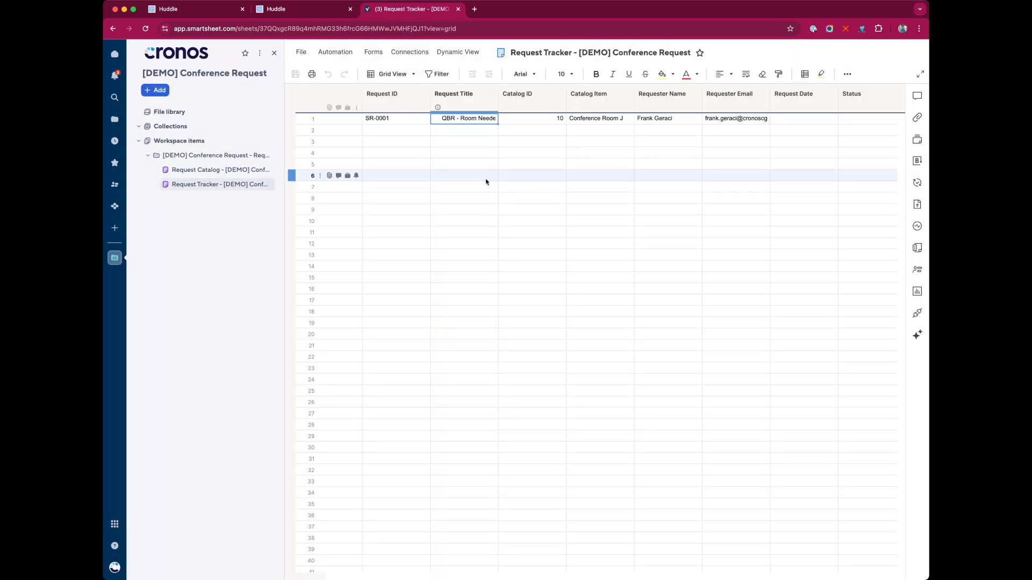
pyautogui.click(473, 92)
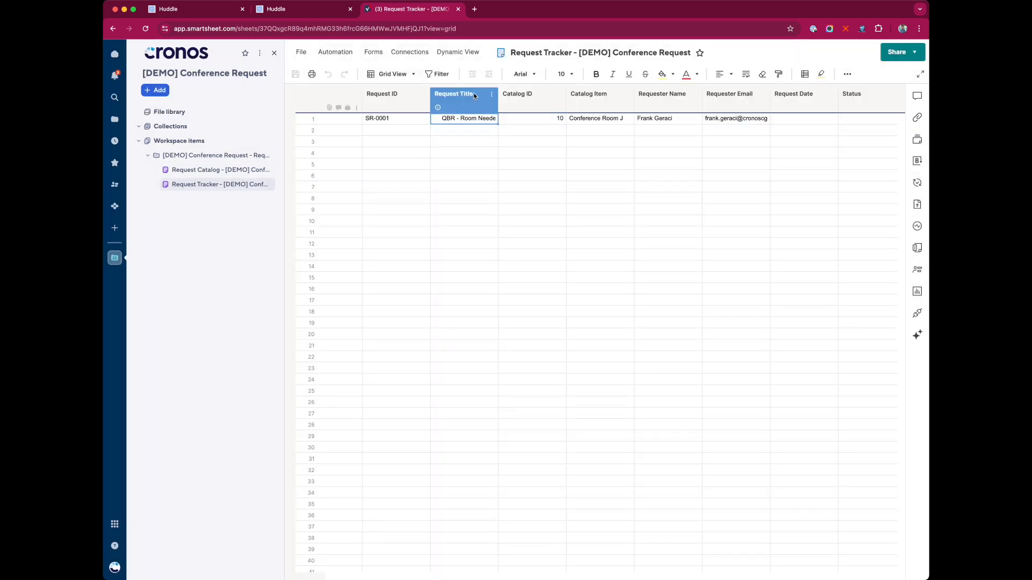
pyautogui.click(746, 74)
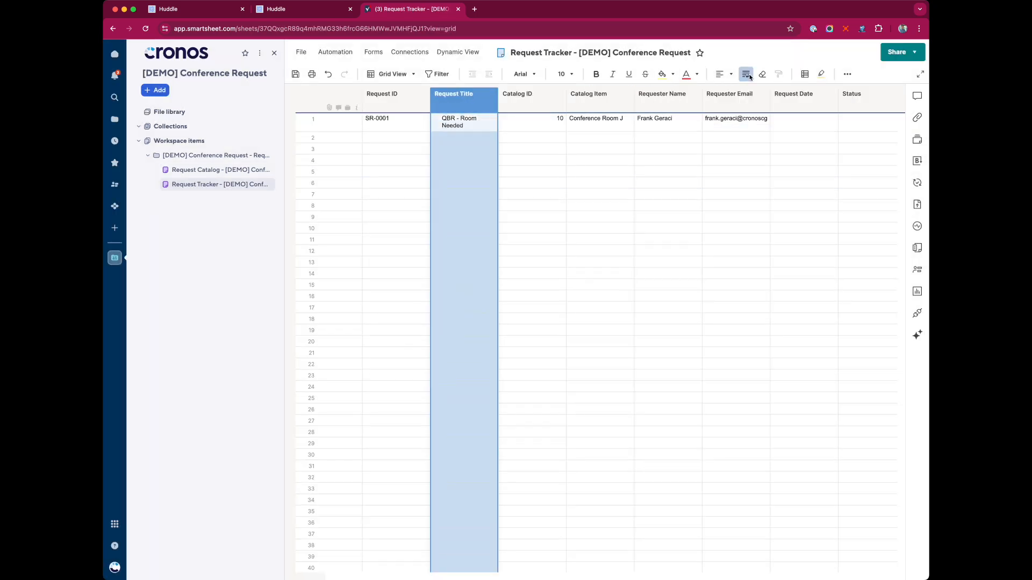
pyautogui.moveTo(496, 104); pyautogui.dragTo(516, 104)
pyautogui.click(397, 130)
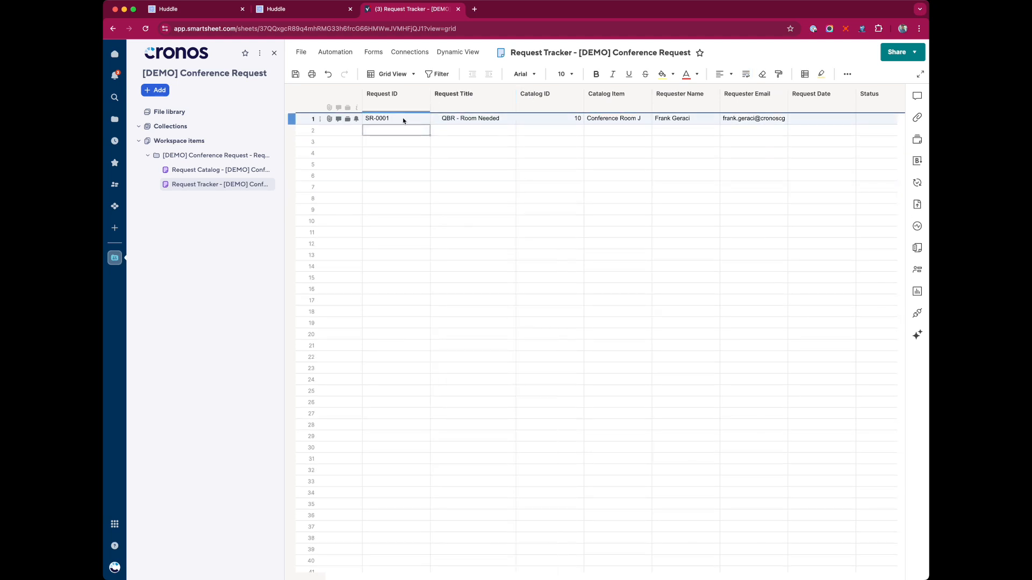
# Check the SR-0001 row's Request Title, Catalog ID 10 and Catalog Item against Conference Room J's page
pyautogui.click(496, 121)
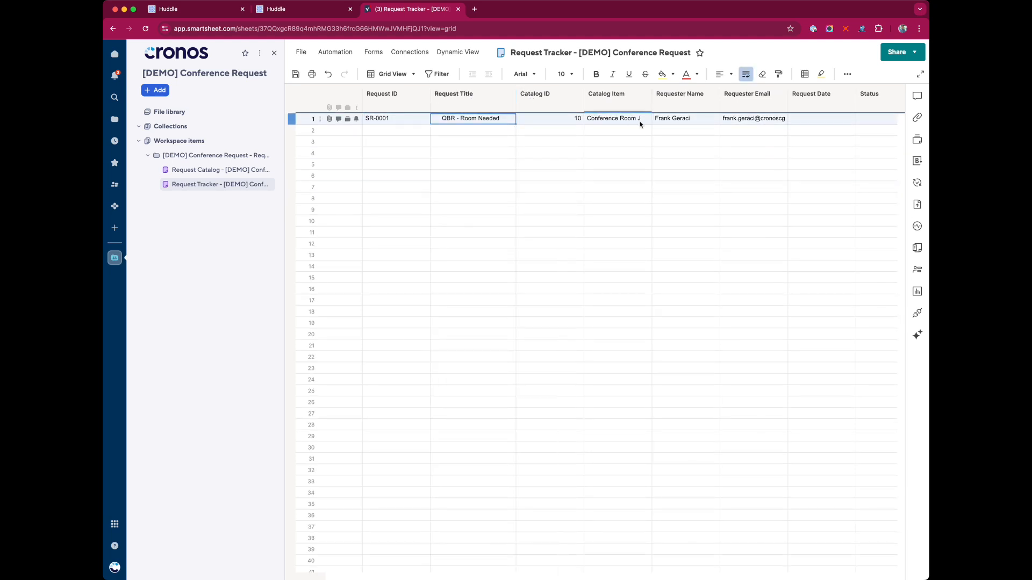
pyautogui.click(564, 122)
pyautogui.click(571, 100)
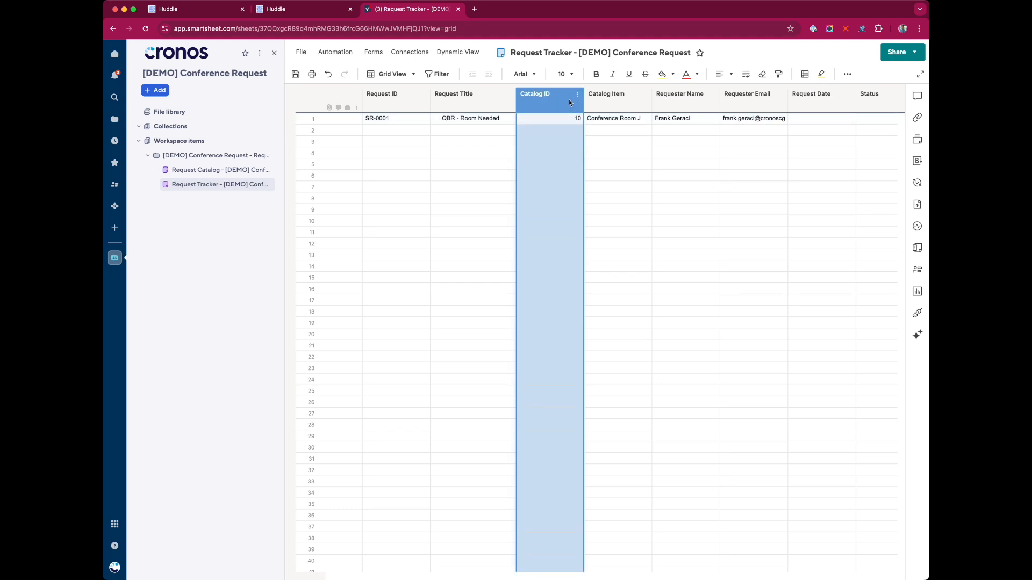
pyautogui.click(624, 100)
pyautogui.click(536, 100)
pyautogui.click(596, 99)
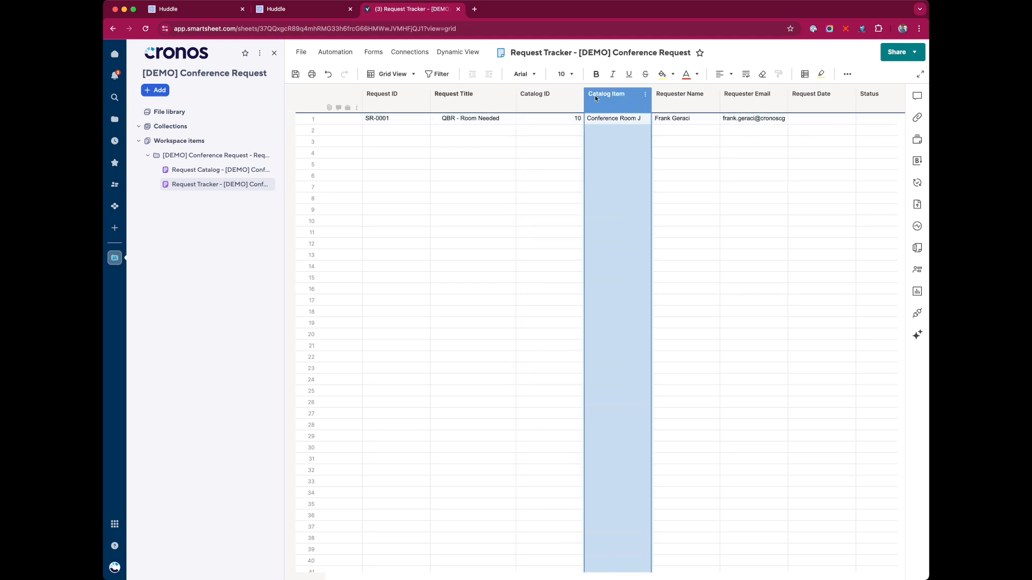
pyautogui.click(324, 15)
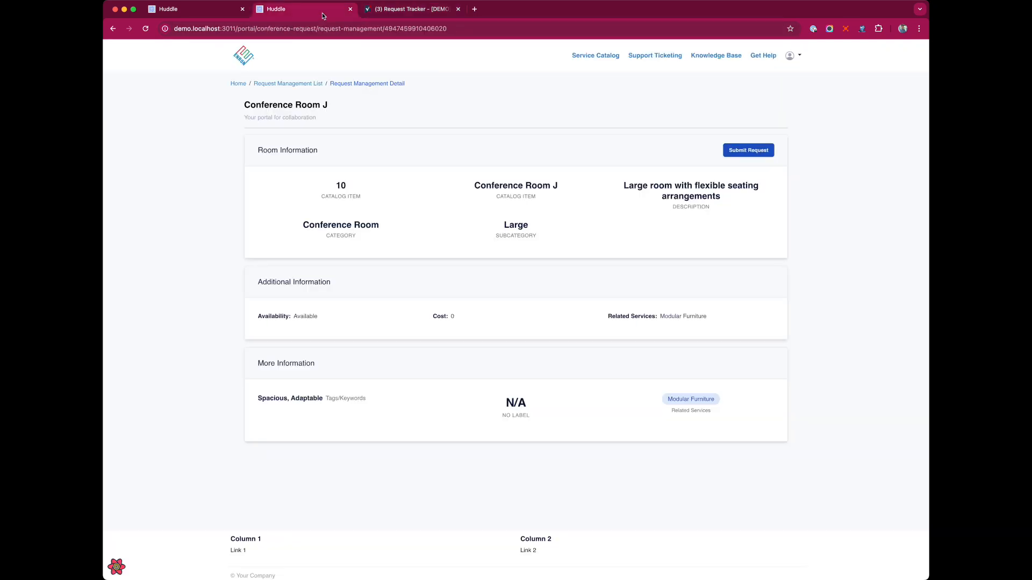
pyautogui.click(404, 8)
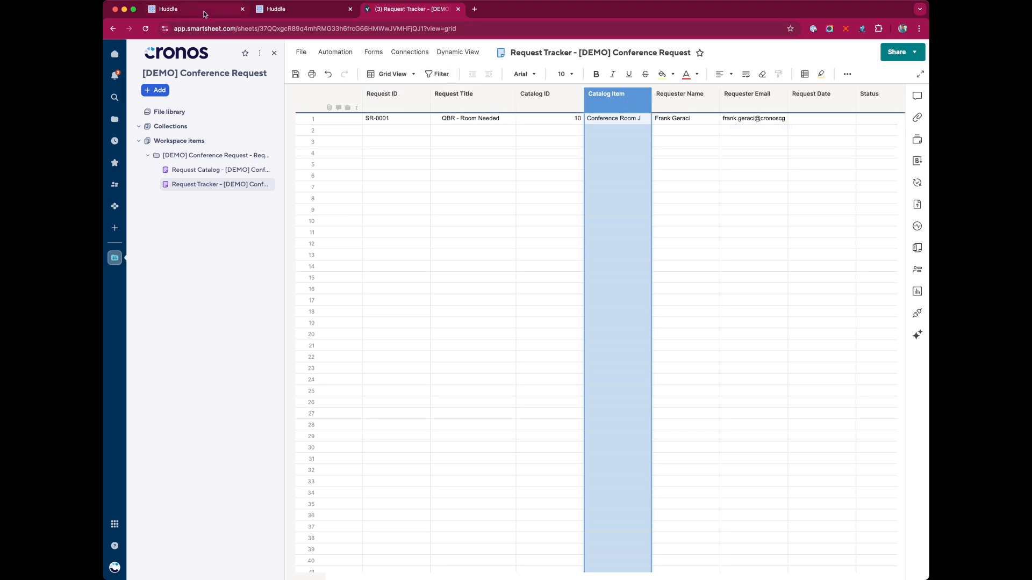
pyautogui.click(557, 103)
pyautogui.click(631, 108)
pyautogui.click(571, 105)
pyautogui.click(621, 105)
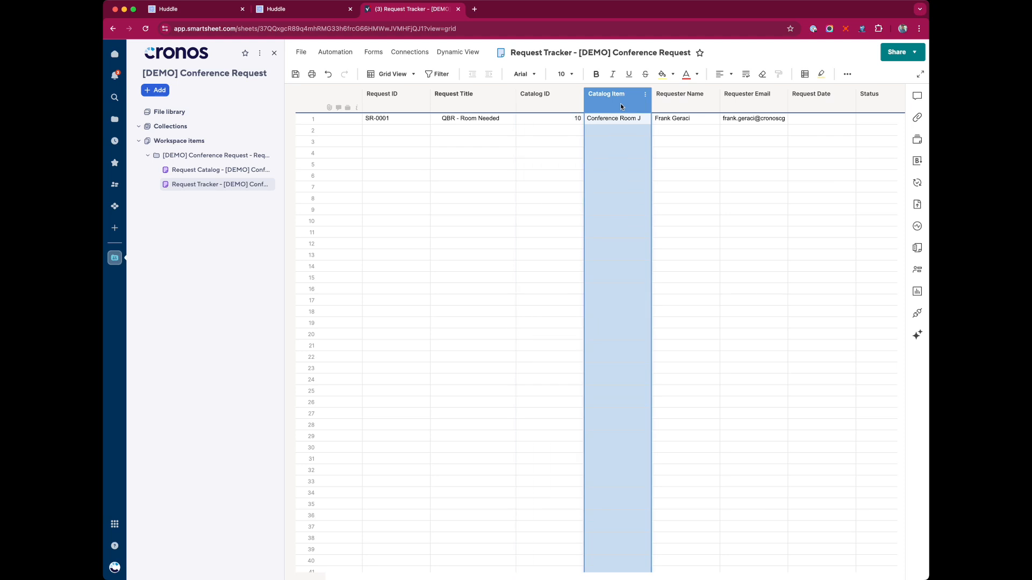
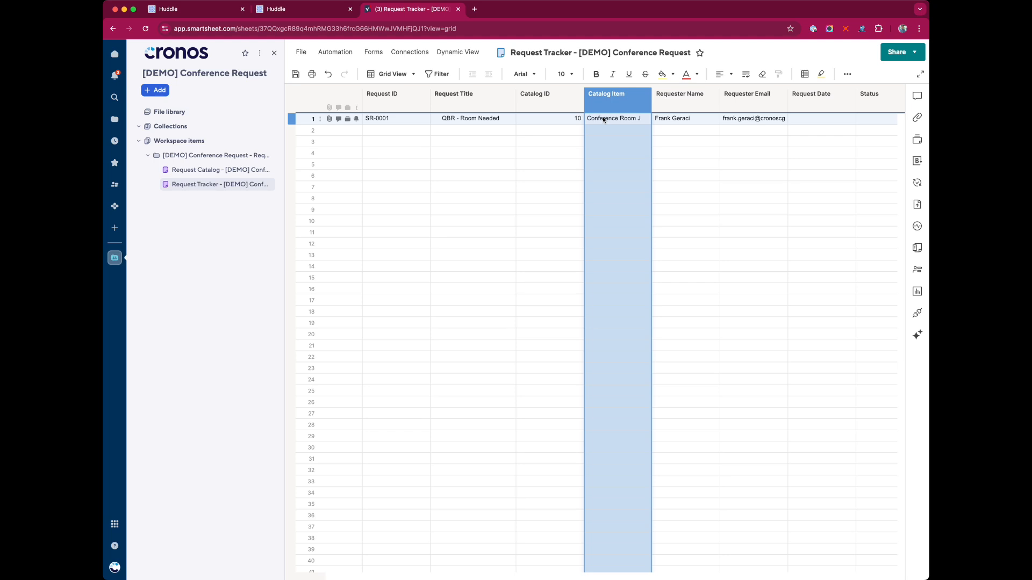
# Compare row 1's Conference Room J catalog item with the category on the portal's room page
pyautogui.click(603, 120)
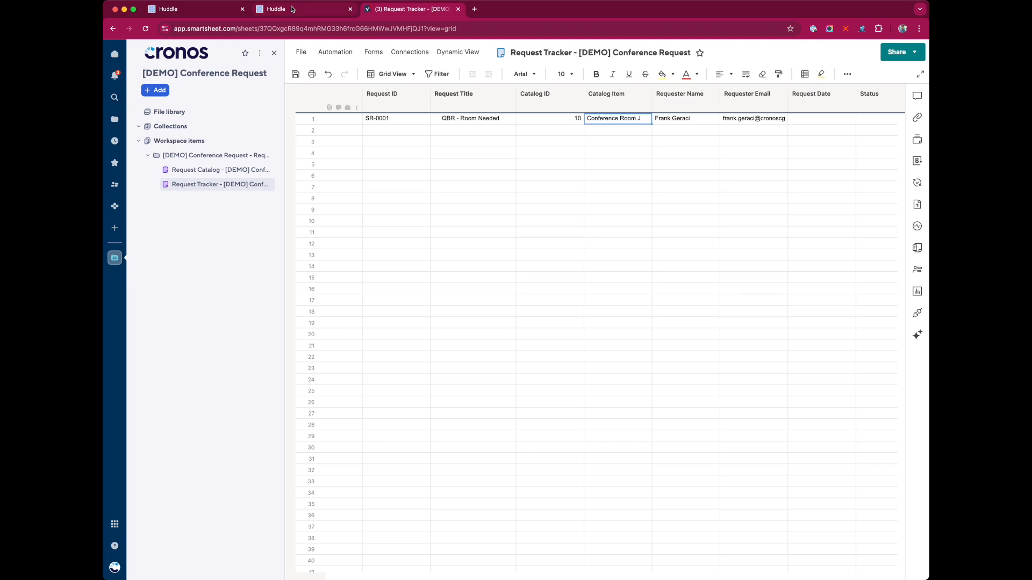
pyautogui.click(292, 9)
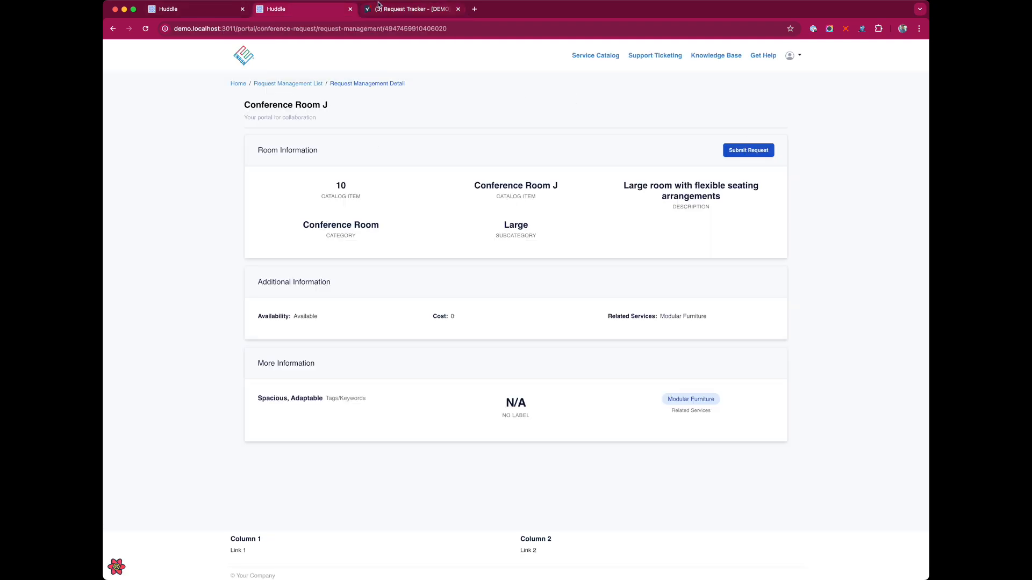
pyautogui.click(378, 7)
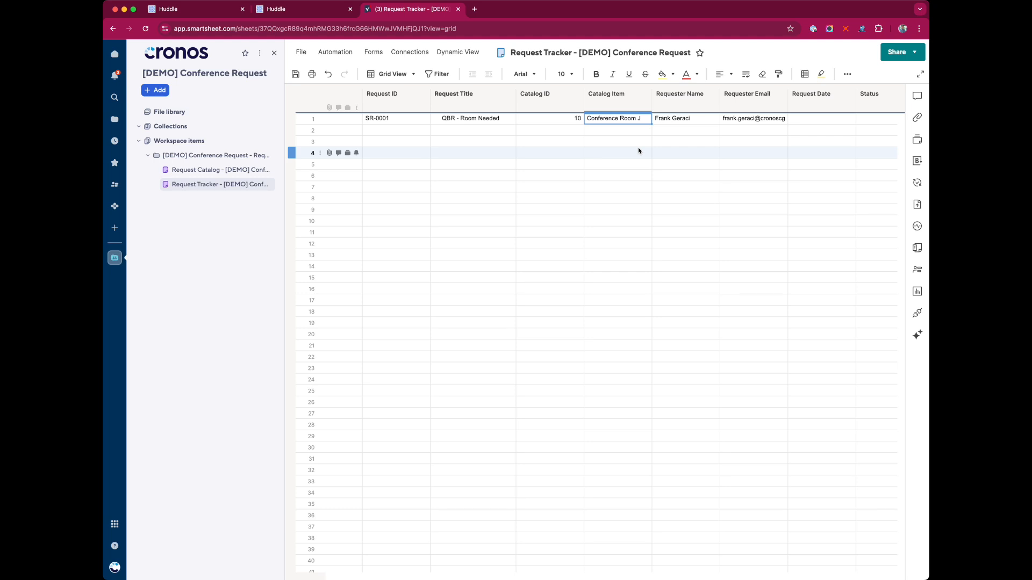
pyautogui.click(295, 13)
pyautogui.moveTo(309, 226); pyautogui.dragTo(380, 226)
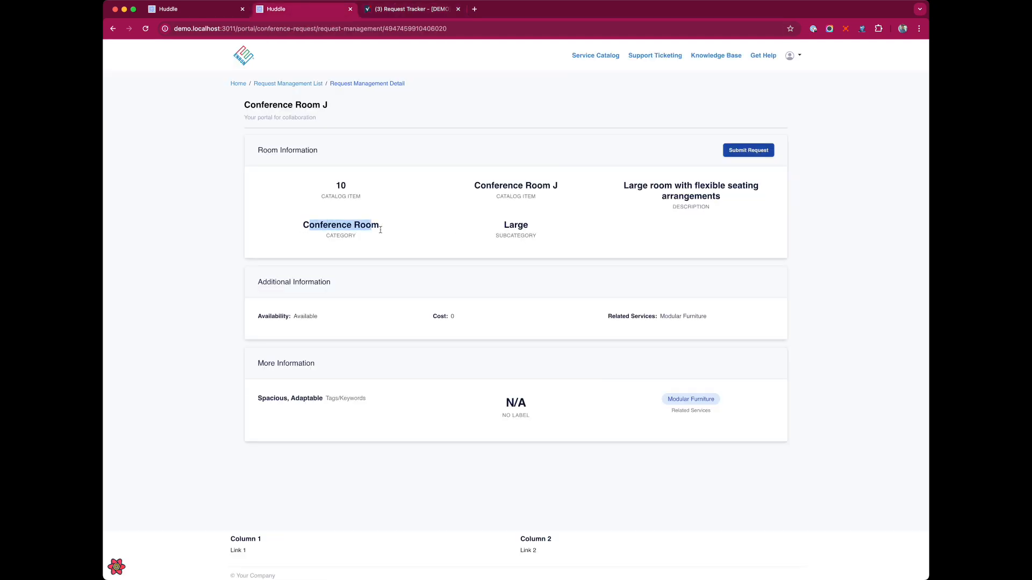
pyautogui.click(419, 11)
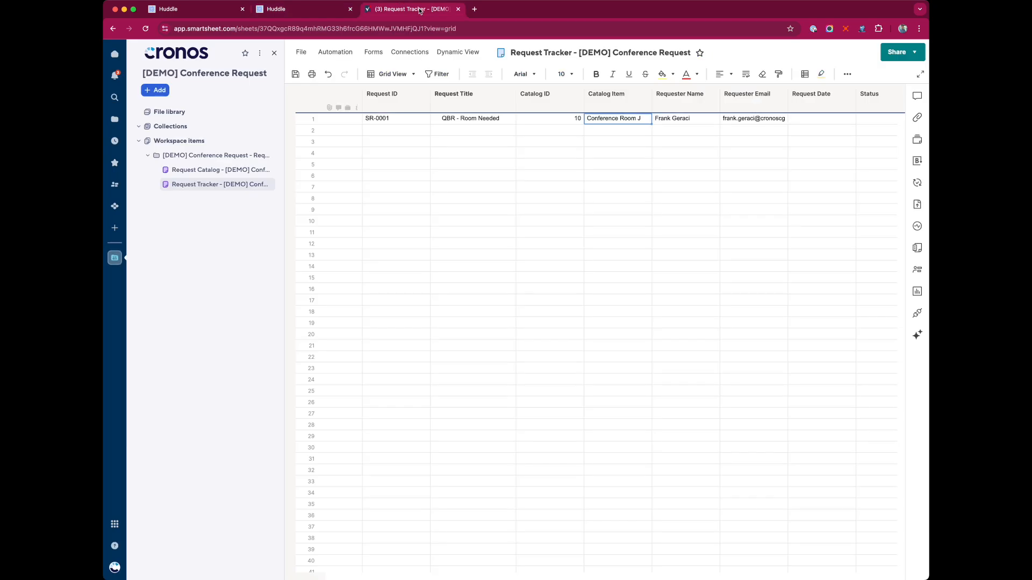
# Assign row 1 to the suggested contact in Assigned To and save the sheet
pyautogui.press('Right')
pyautogui.press('Right')
pyautogui.press('Right')
pyautogui.press('Right')
pyautogui.press('Right')
pyautogui.press('Right')
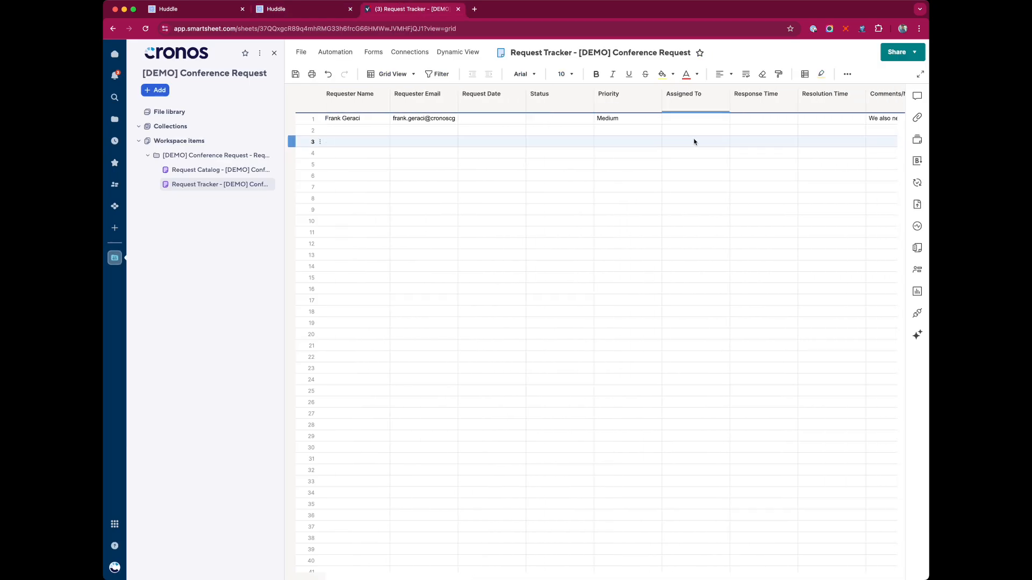
pyautogui.click(706, 119)
pyautogui.write('demo')
pyautogui.press('Return')
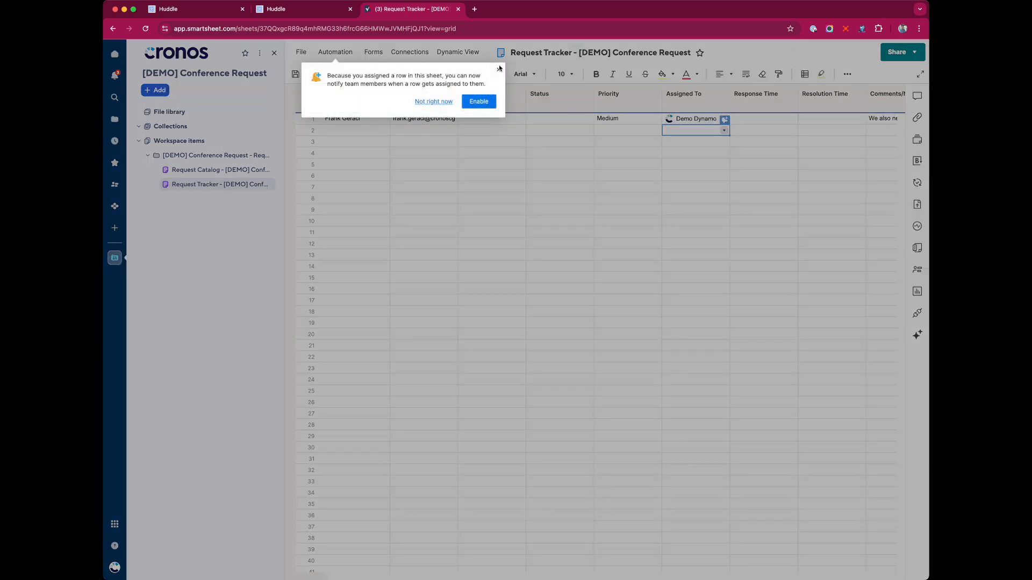
pyautogui.click(499, 69)
pyautogui.click(726, 177)
pyautogui.click(694, 119)
pyautogui.moveTo(704, 119)
pyautogui.press('super+s')
# Copy row 1 into row 2 as 'QBR - Room Needed 2' for Conference Room M
pyautogui.hscroll(-5, 543, 145)
pyautogui.click(293, 118)
pyautogui.press('super+c')
pyautogui.click(293, 132)
pyautogui.press('super+v')
pyautogui.doubleClick(504, 134)
pyautogui.write('2')
pyautogui.click(565, 166)
pyautogui.doubleClick(634, 131)
pyautogui.press('BackSpace')
pyautogui.write('M')
# Assign row 2 to its requester by pasting their email into Assigned To
pyautogui.click(744, 129)
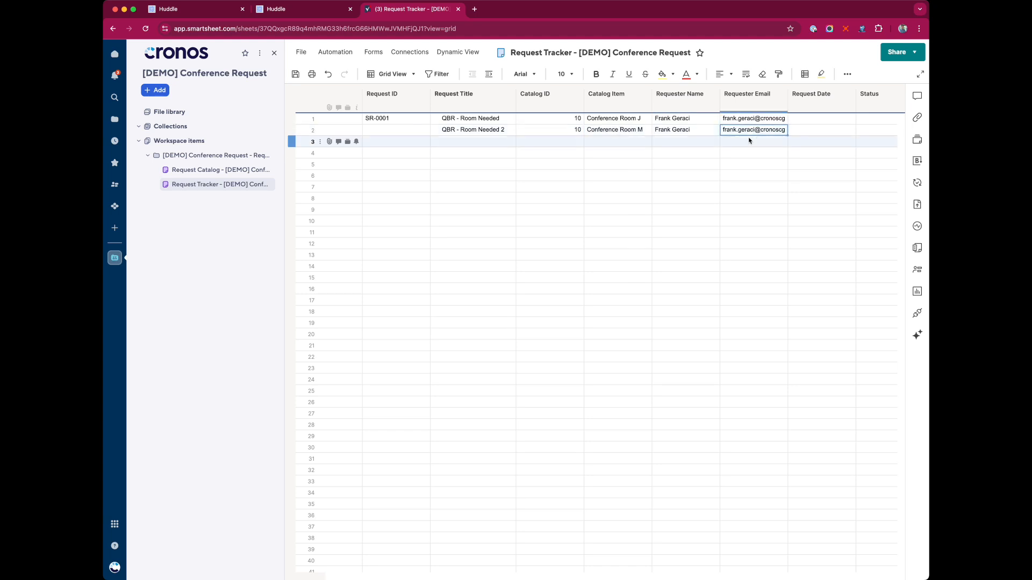
pyautogui.press('super+c')
pyautogui.hscroll(2, 828, 154)
pyautogui.hscroll(3, 828, 154)
pyautogui.click(805, 129)
pyautogui.press('super+v')
pyautogui.click(795, 163)
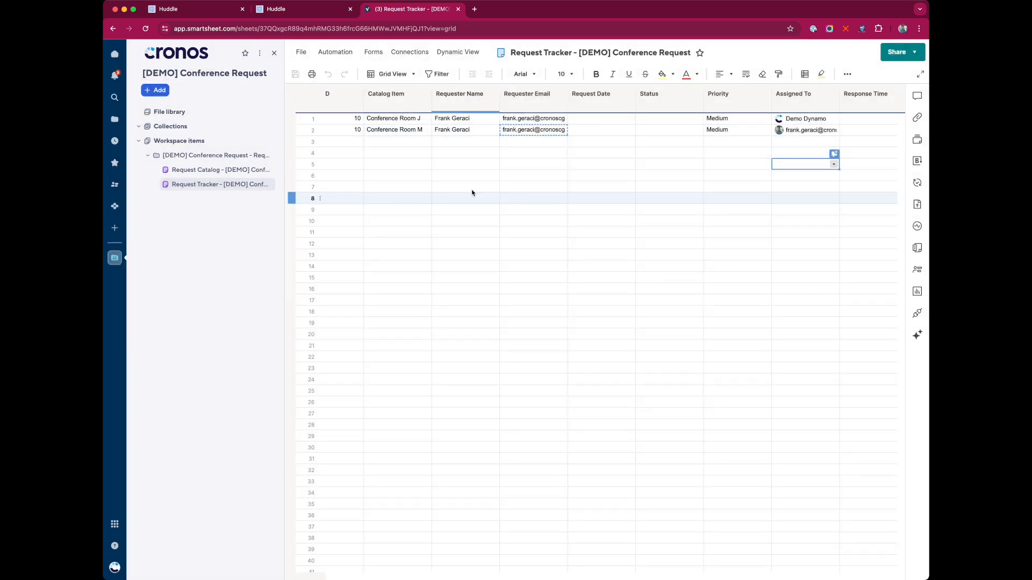
pyautogui.click(296, 9)
# Browse the Request Management list and Conference Room C's details, then open the portal's settings
pyautogui.click(504, 252)
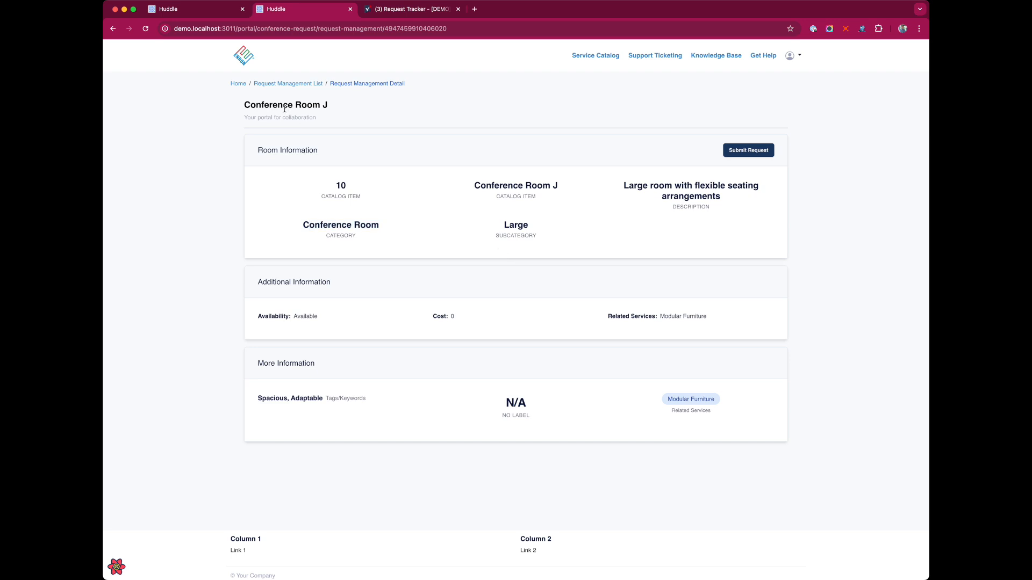
pyautogui.click(287, 84)
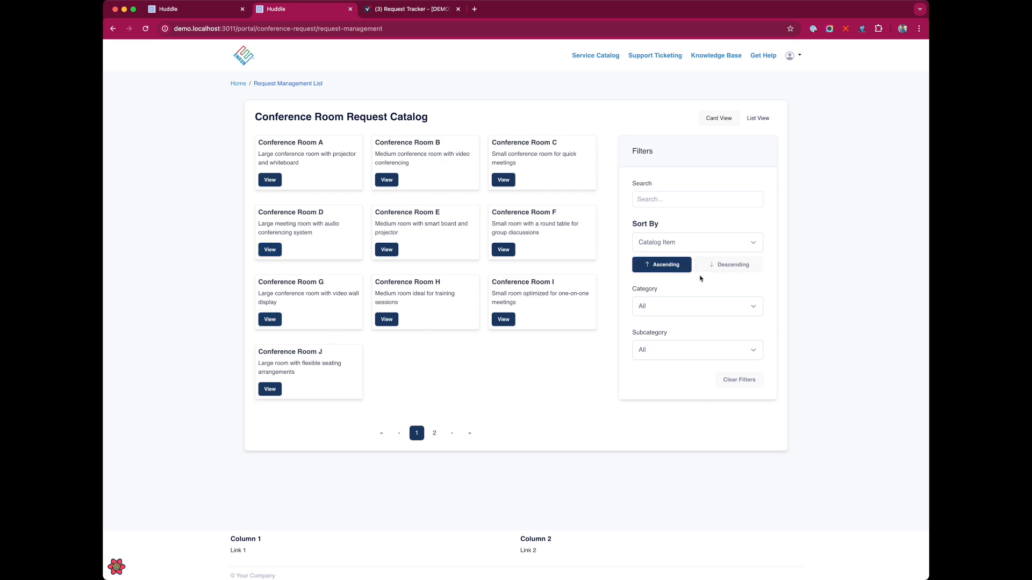
pyautogui.click(509, 180)
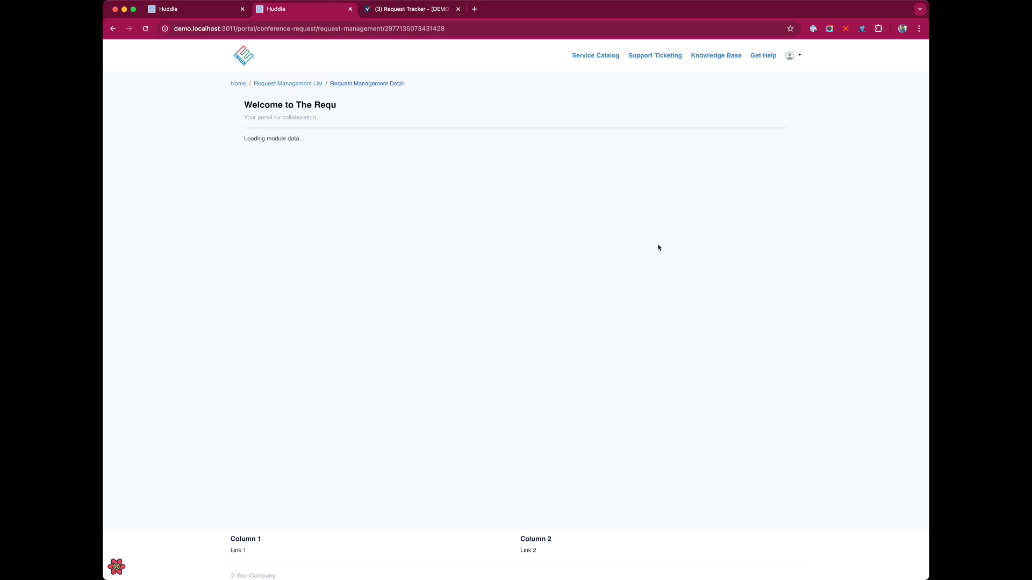
pyautogui.click(237, 84)
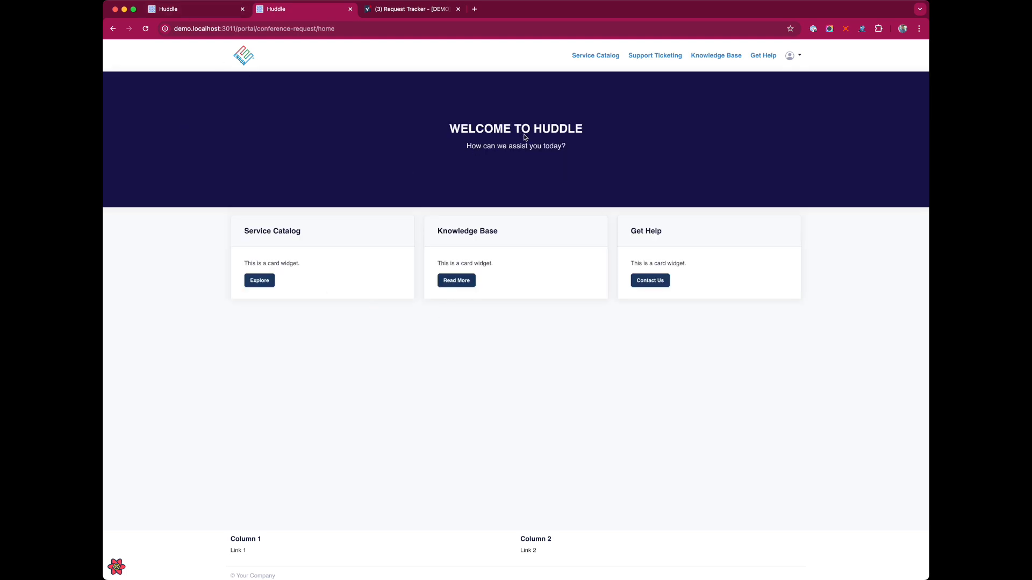
pyautogui.click(164, 11)
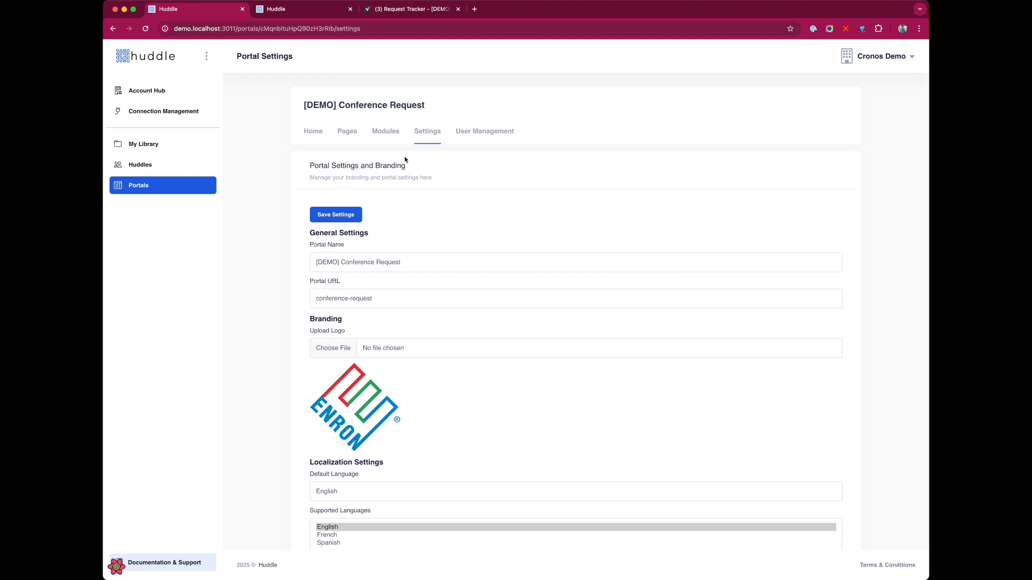
# Paste a background image URL into the Home hero widget's style settings and save the page
pyautogui.click(345, 133)
pyautogui.click(788, 251)
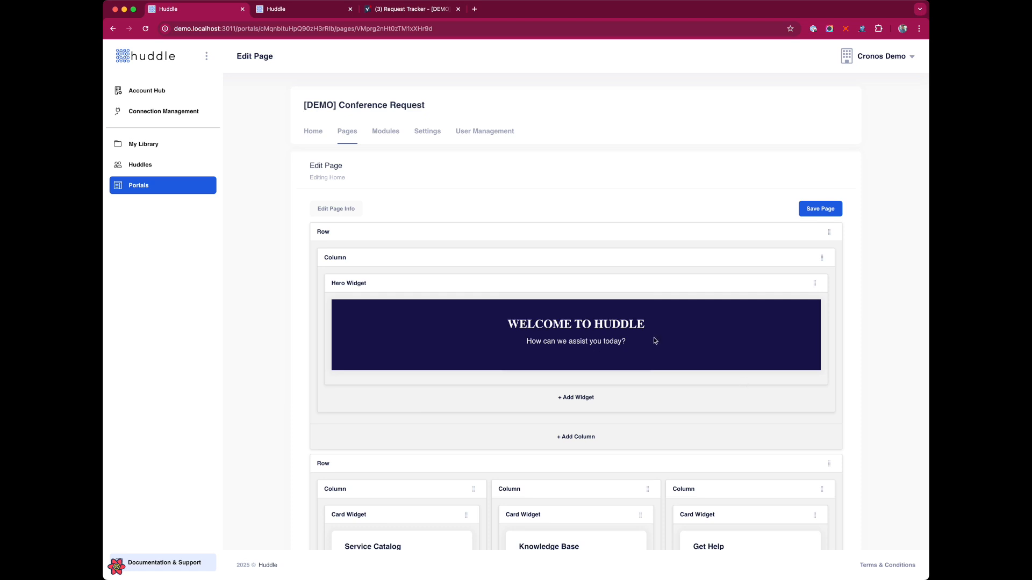
pyautogui.click(782, 285)
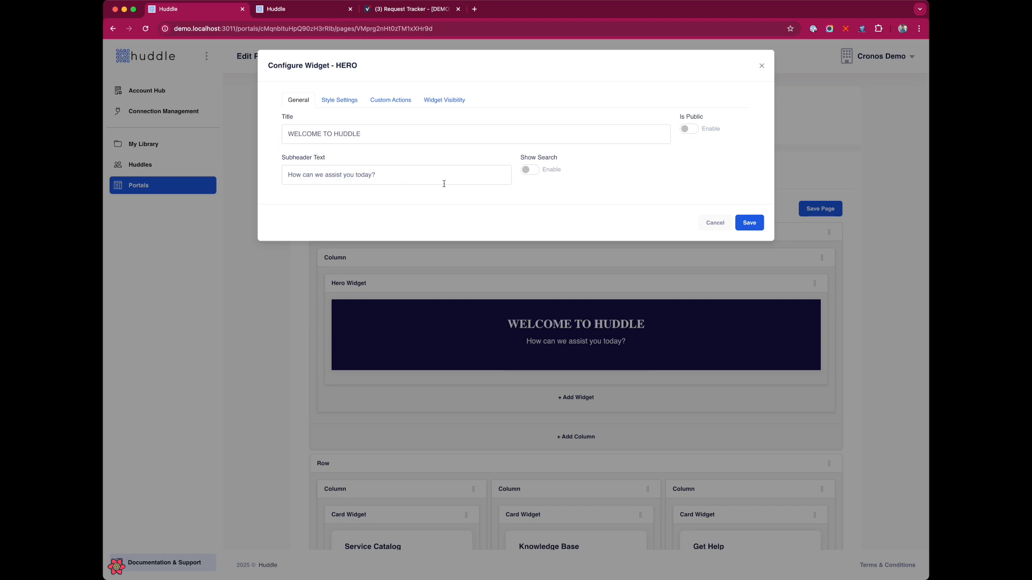
pyautogui.click(339, 100)
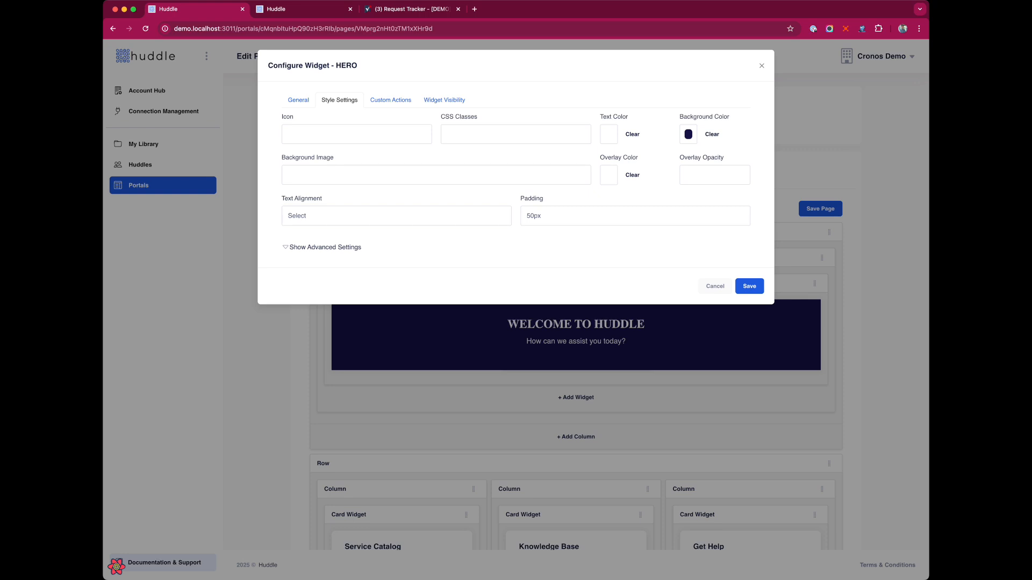
pyautogui.press('super+Tab')
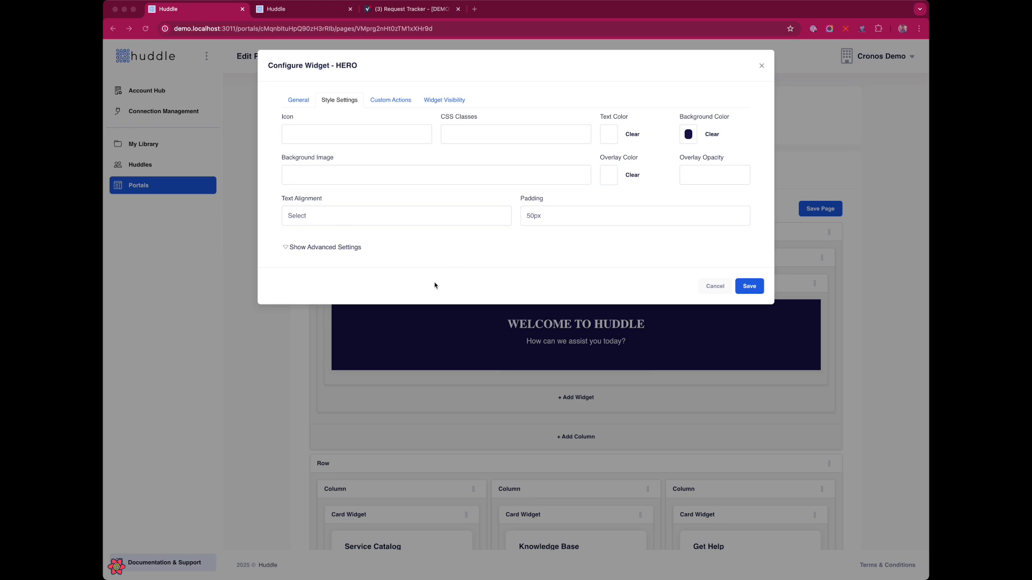
pyautogui.click(350, 172)
pyautogui.press('super+v')
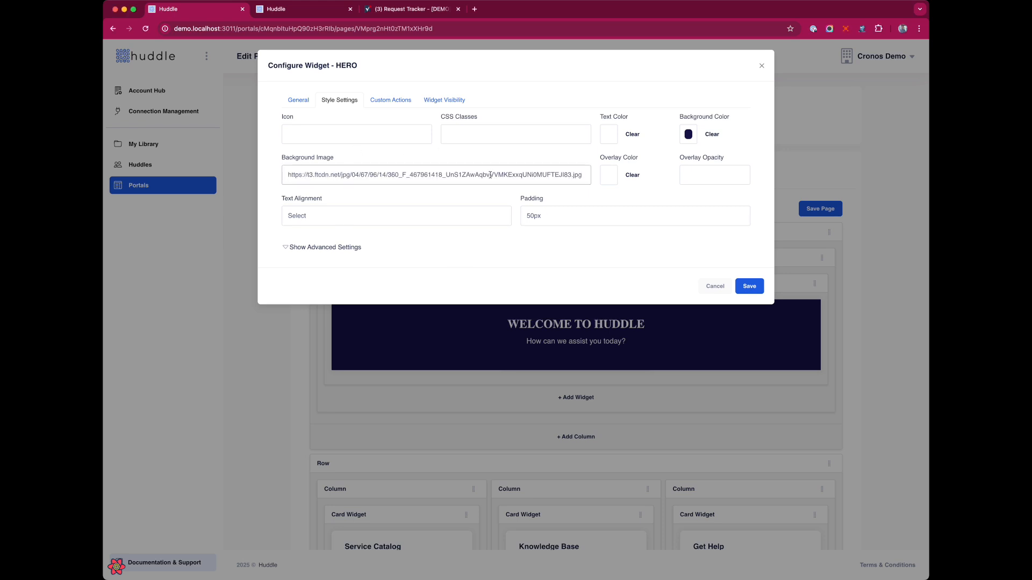
pyautogui.click(752, 285)
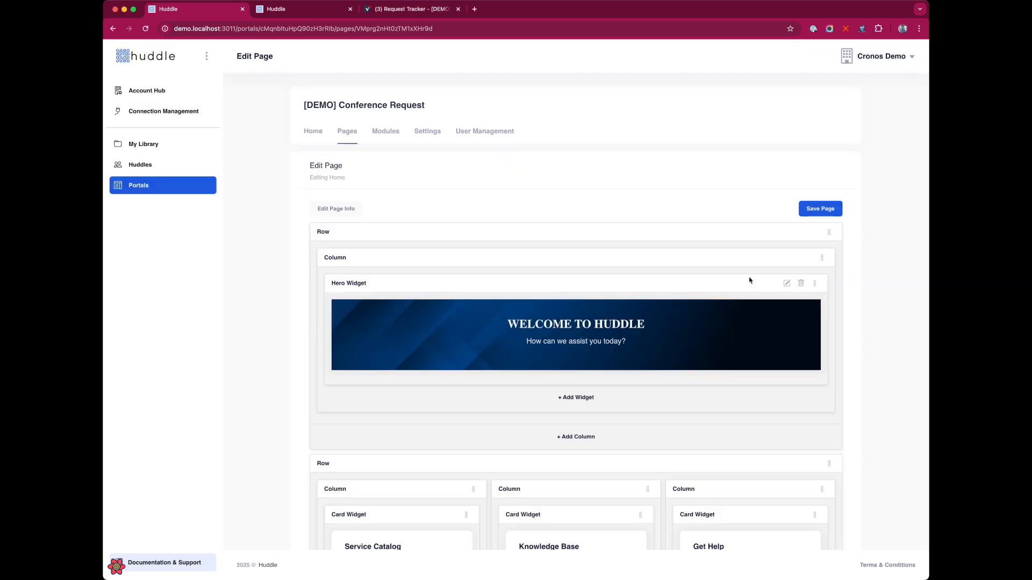
pyautogui.click(820, 208)
# Reload the live portal to check the new hero banner, then return to the Home editor
pyautogui.click(323, 9)
pyautogui.press('super+r')
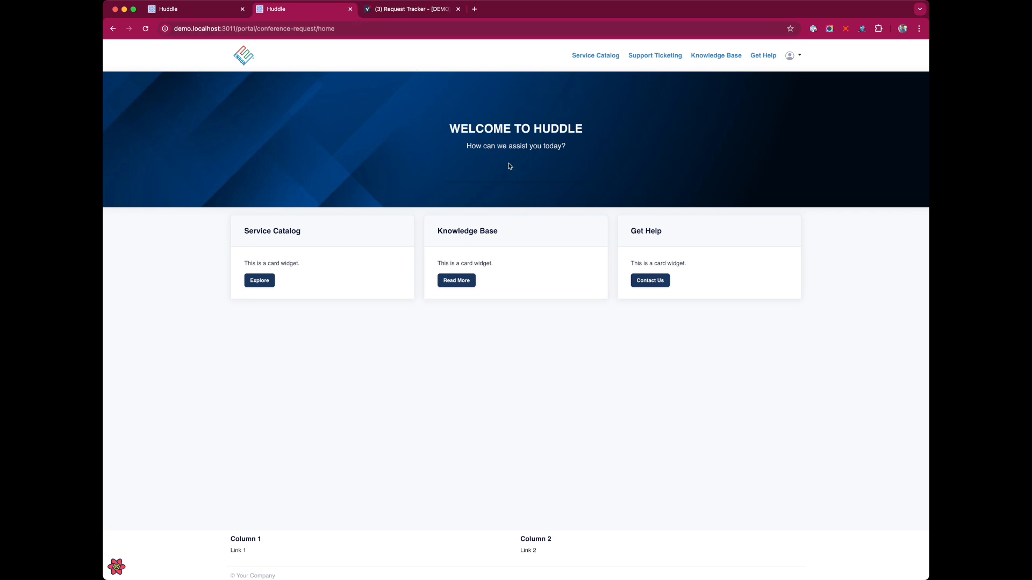
pyautogui.click(182, 9)
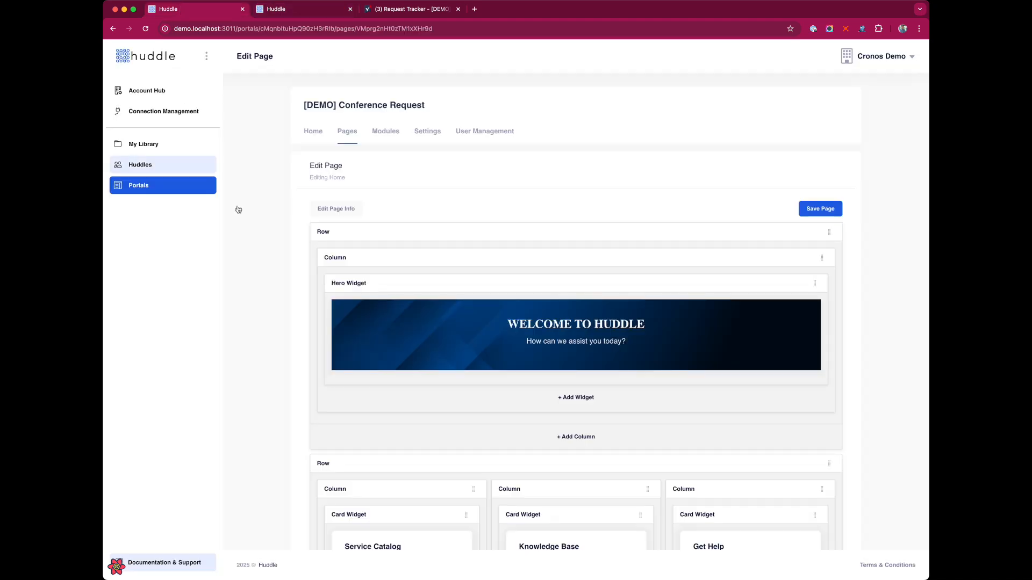
# Delete the Knowledge Base and Get Help cards and the emptied third column
pyautogui.scroll(-5, 603, 337)
pyautogui.click(627, 319)
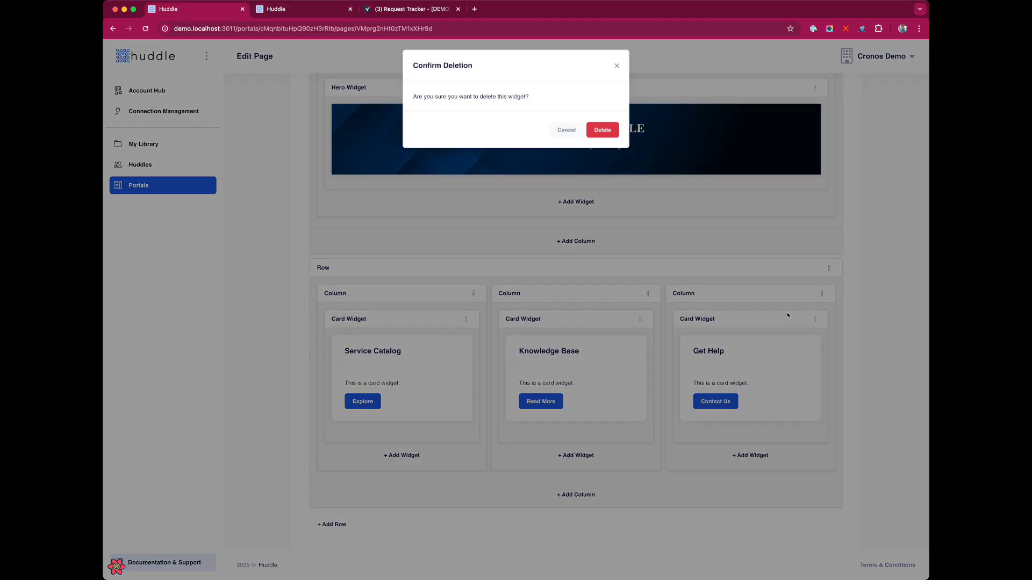
pyautogui.click(605, 131)
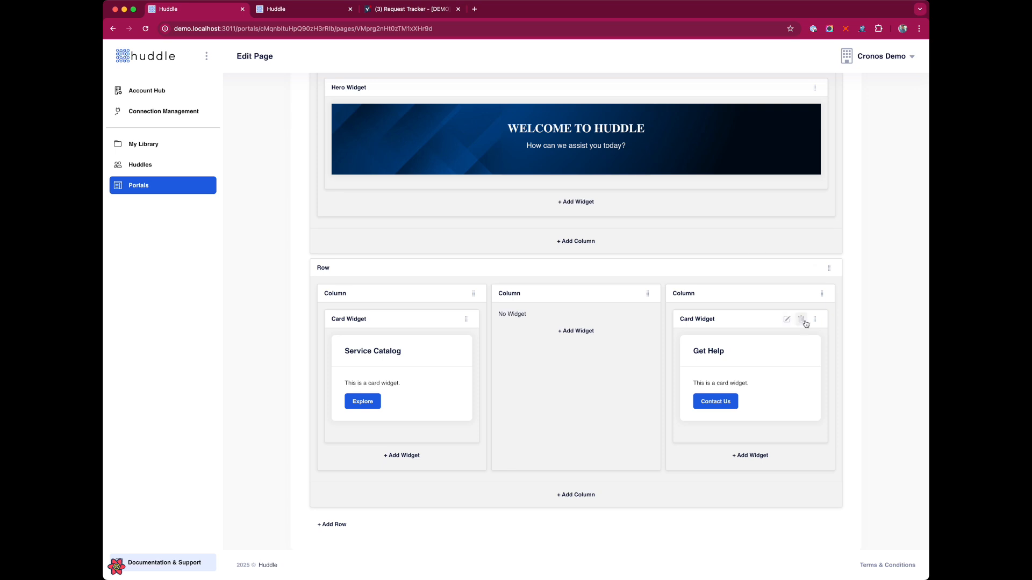
pyautogui.click(801, 320)
pyautogui.click(602, 134)
pyautogui.click(809, 294)
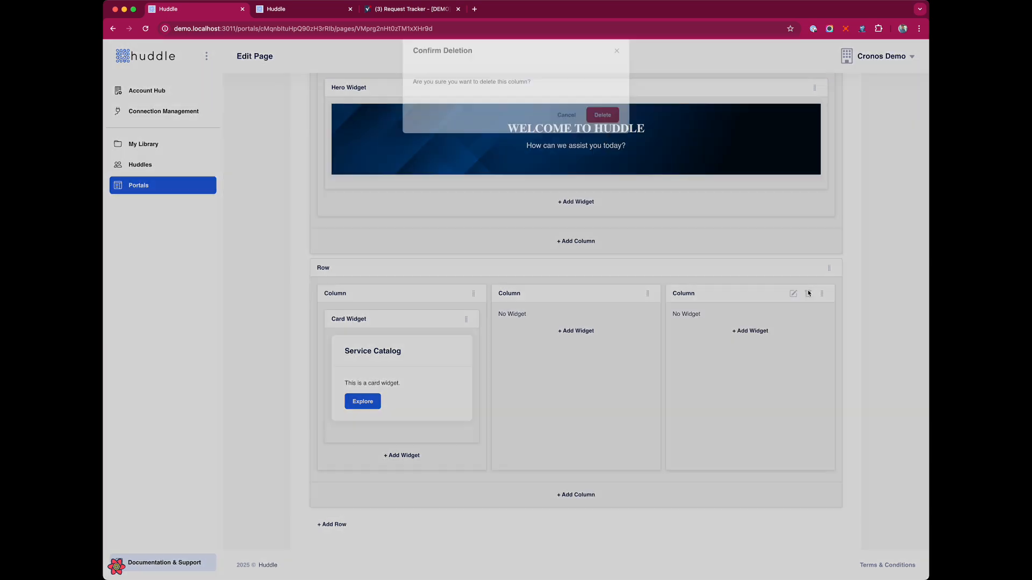
pyautogui.click(612, 130)
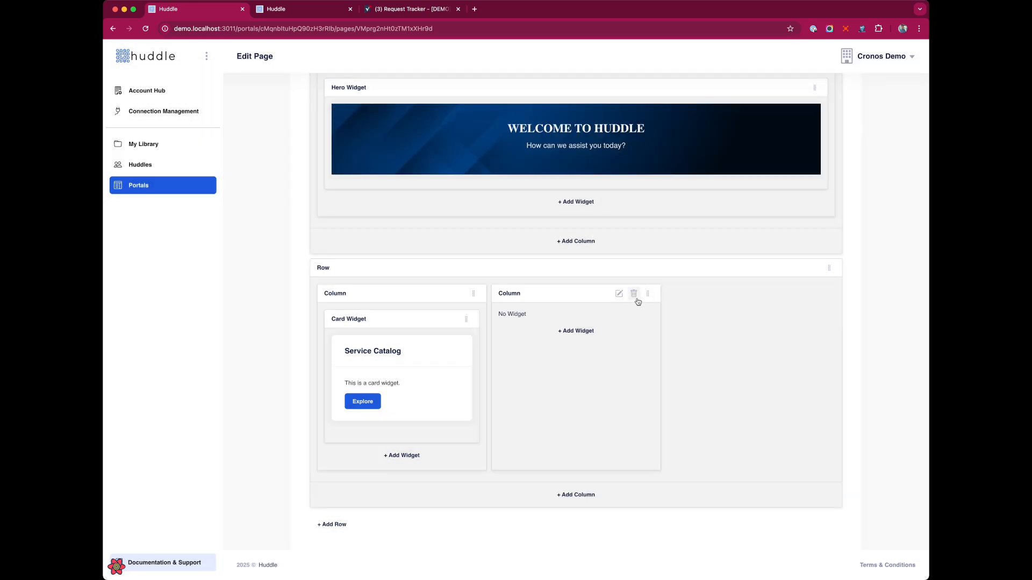
# Set the second column's SM width to 8 and start adding a widget to it
pyautogui.click(617, 294)
pyautogui.doubleClick(431, 148)
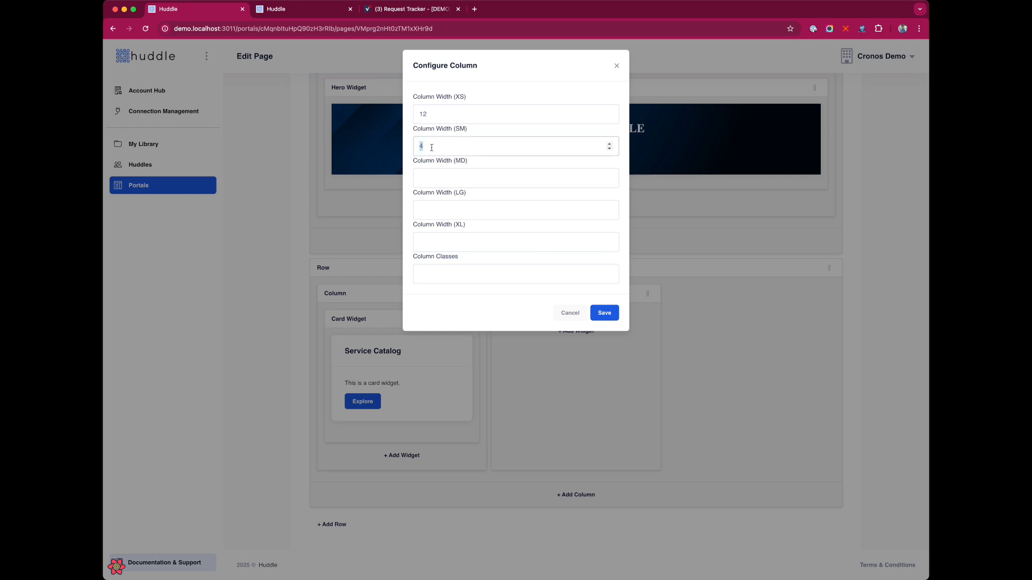
pyautogui.write('8')
pyautogui.click(605, 313)
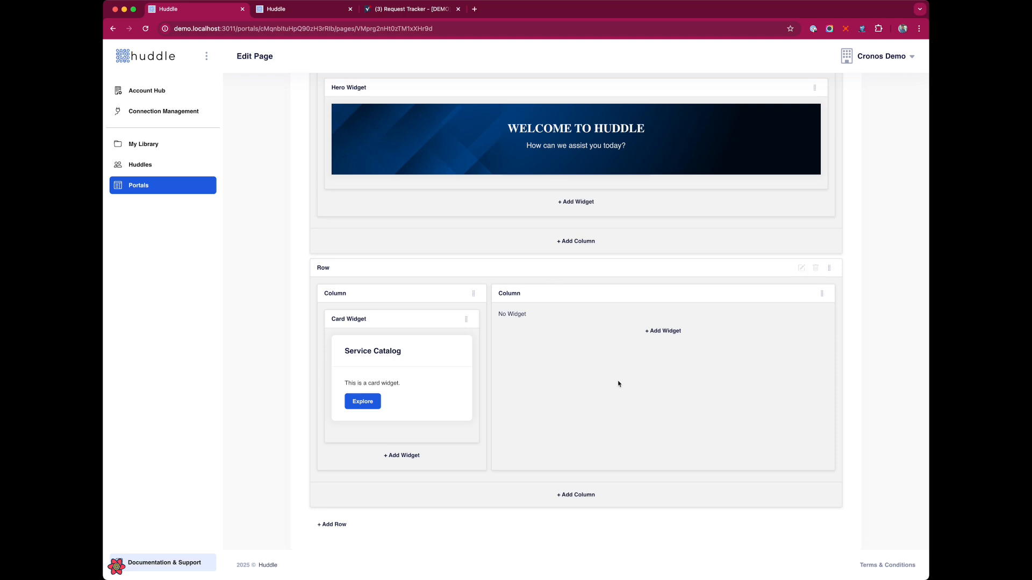
pyautogui.click(672, 331)
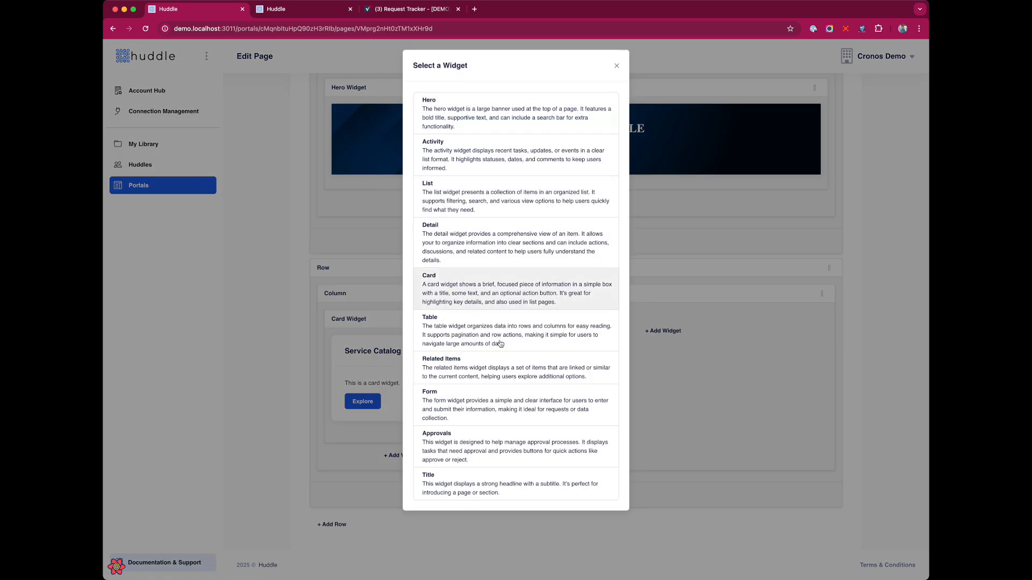
# Add an Approvals widget on the Request Management module titled 'Conference Room Request'
pyautogui.click(514, 436)
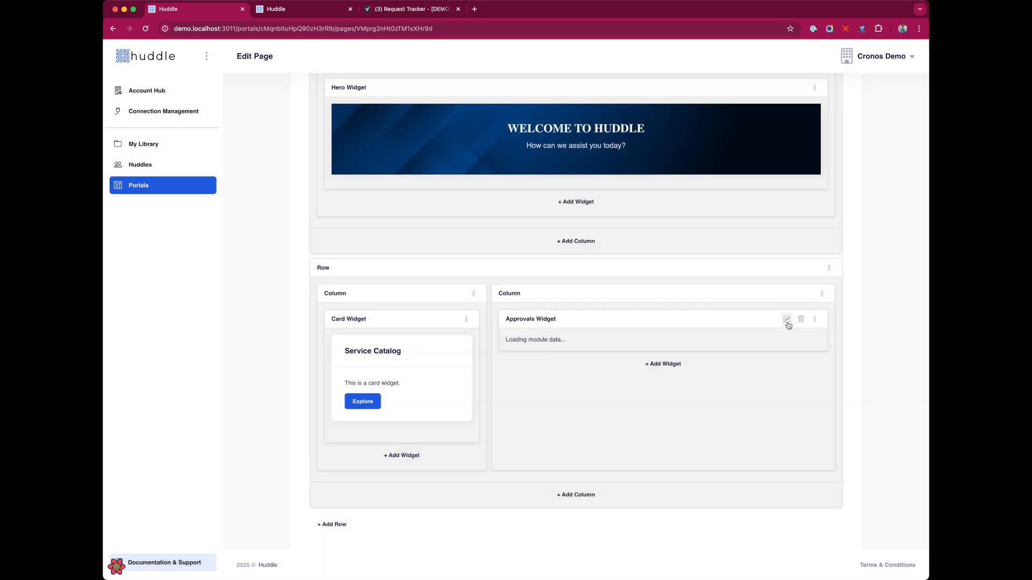
pyautogui.click(790, 323)
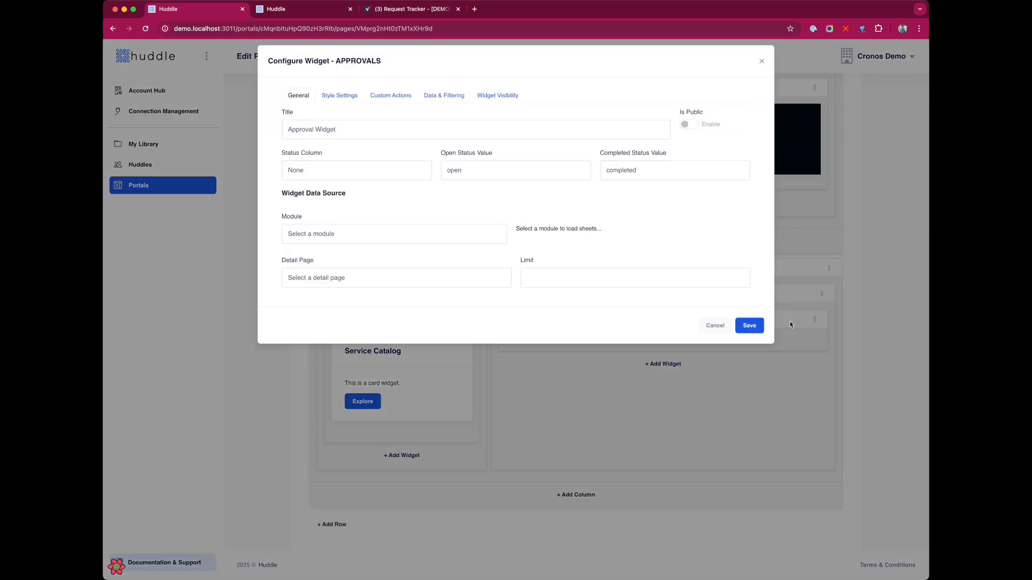
pyautogui.click(428, 250)
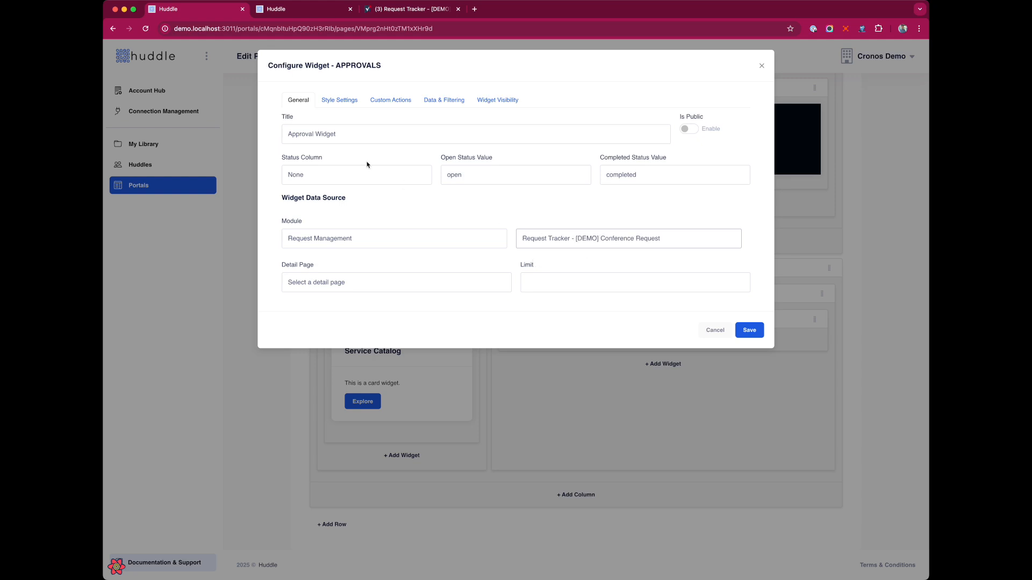
pyautogui.moveTo(344, 135); pyautogui.dragTo(243, 129)
pyautogui.write('Conferen')
pyautogui.write('ce Room Re')
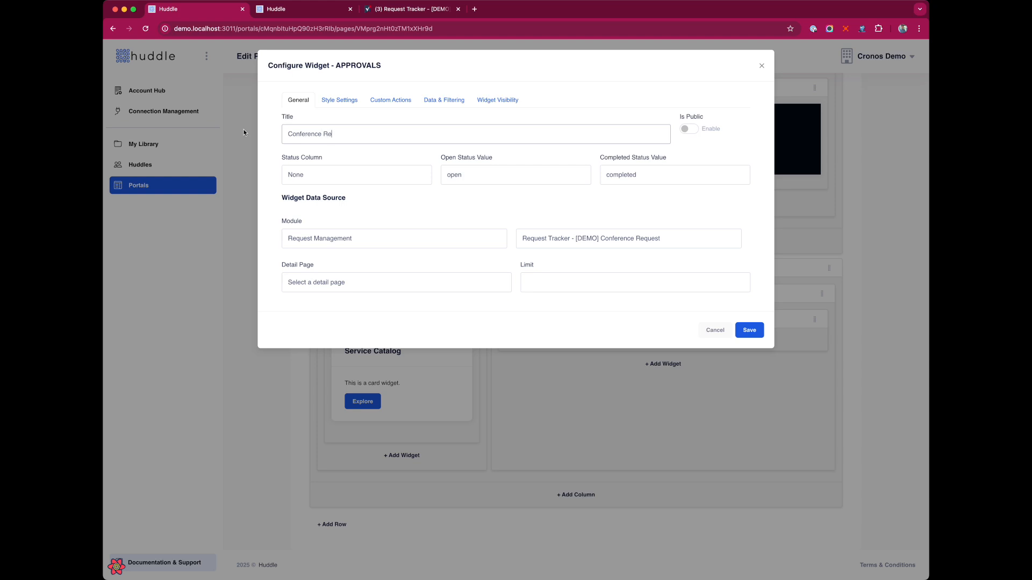
pyautogui.write('quest')
# Use the Status column with Open and Close status values, and save the widget
pyautogui.click(355, 178)
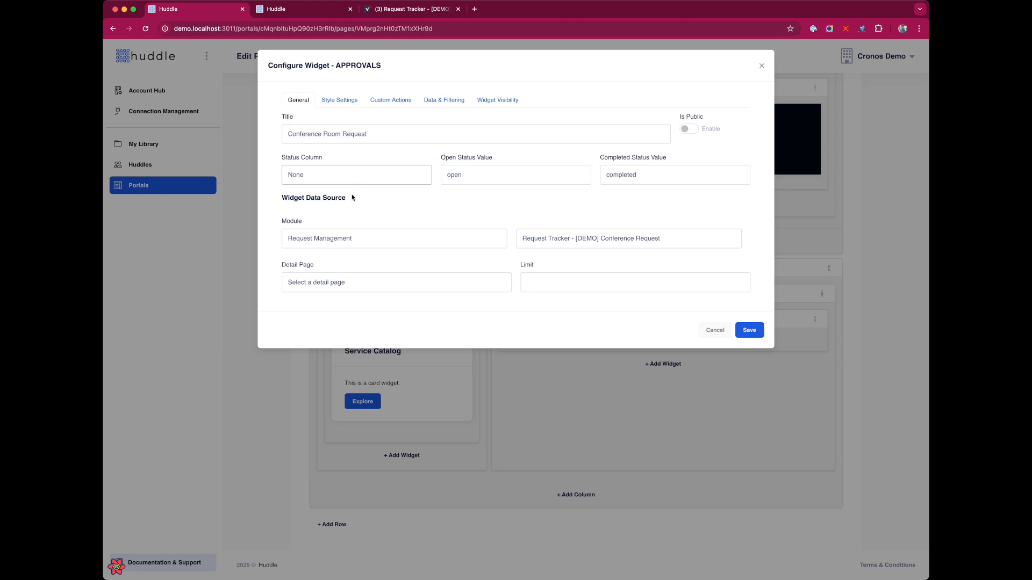
pyautogui.click(348, 262)
pyautogui.doubleClick(483, 179)
pyautogui.write('Open')
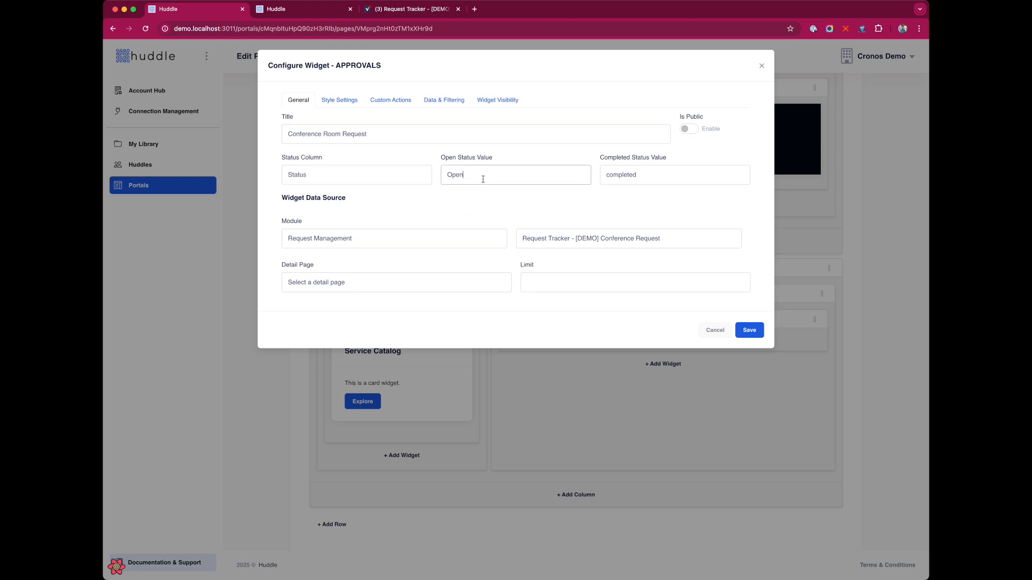
pyautogui.press('Tab')
pyautogui.write('Close')
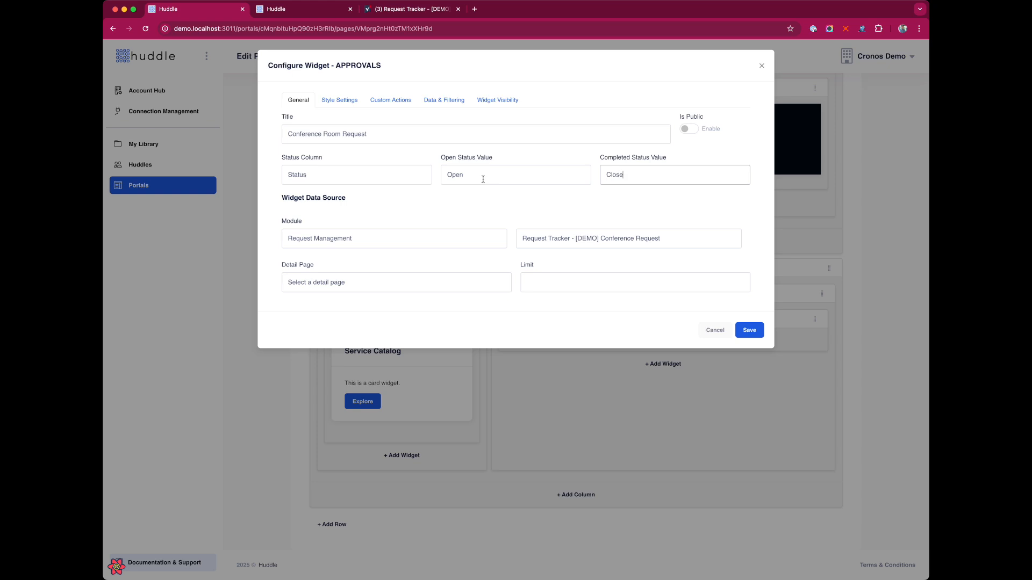
pyautogui.click(490, 208)
pyautogui.click(450, 101)
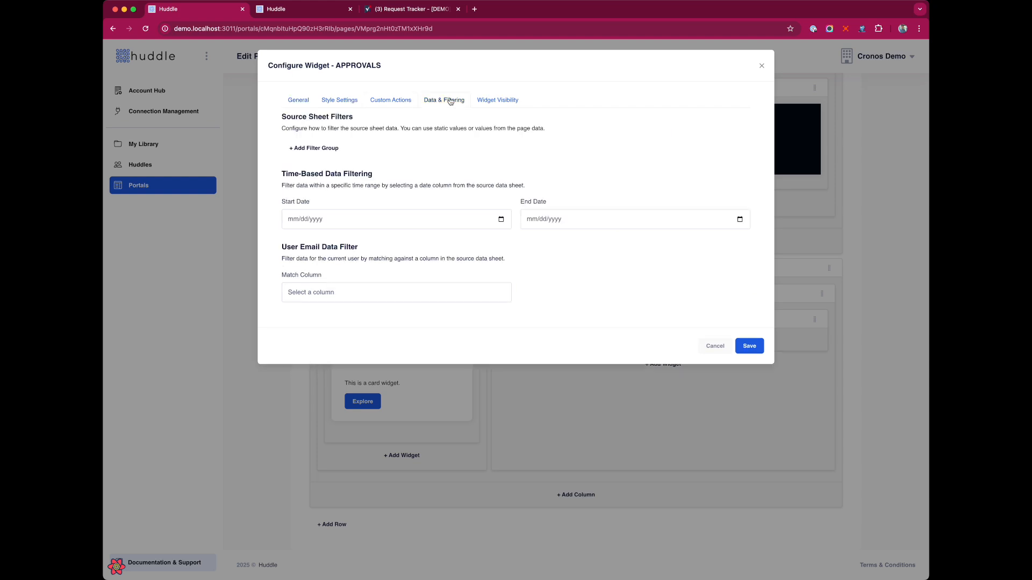
pyautogui.click(750, 349)
# Save the page and reload the live portal to see the new widget
pyautogui.scroll(5, 806, 215)
pyautogui.click(820, 184)
pyautogui.click(277, 9)
pyautogui.press('super+r')
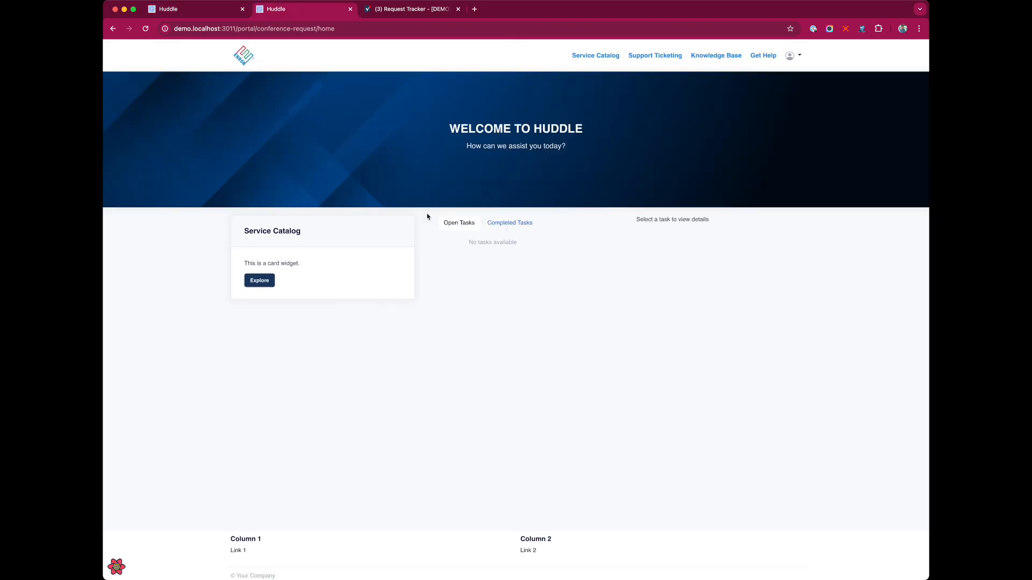
pyautogui.click(171, 10)
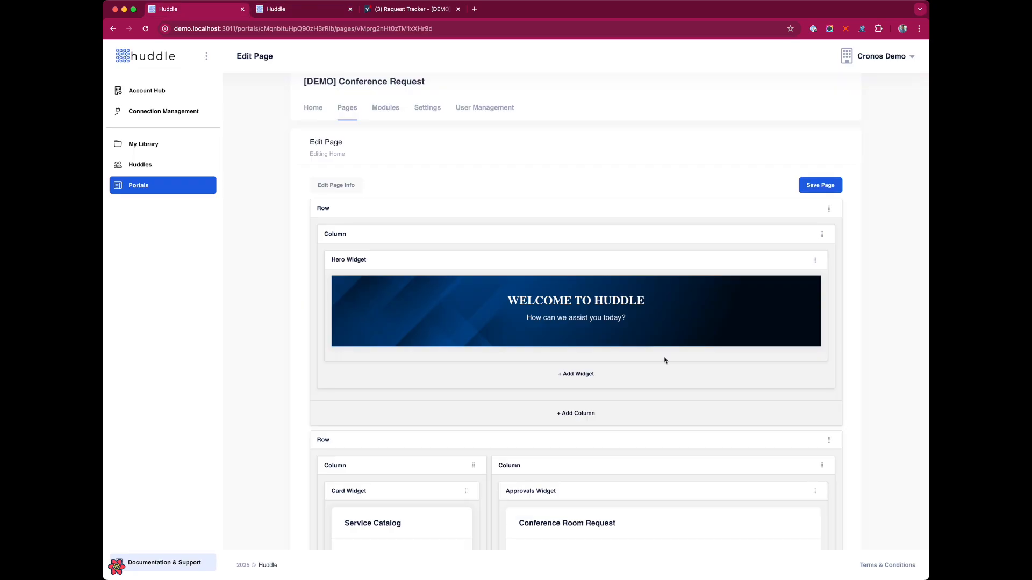
# Give the approvals widget the CSS class 'card' and reload the live portal
pyautogui.scroll(-5, 666, 360)
pyautogui.click(787, 381)
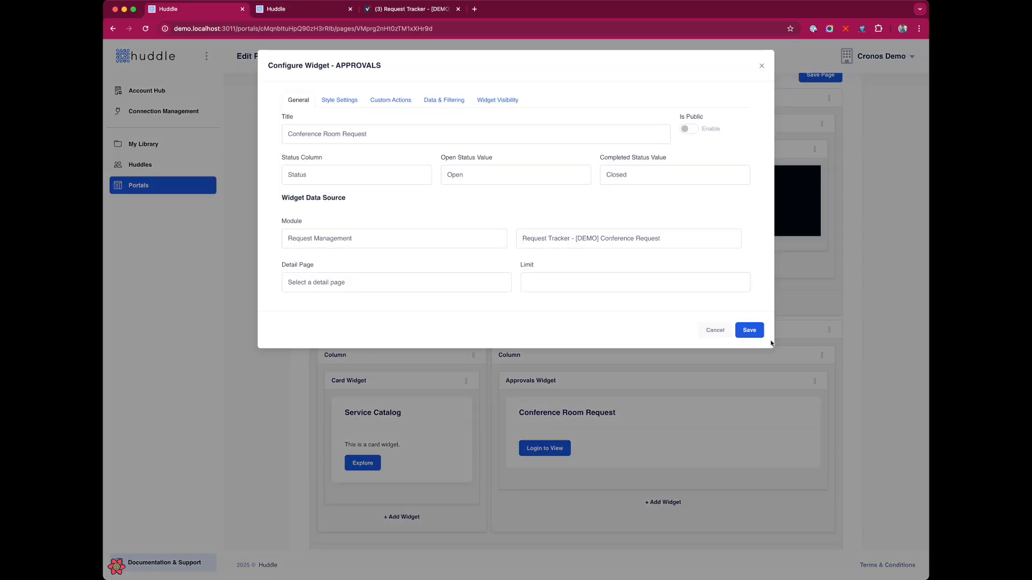
pyautogui.click(339, 100)
pyautogui.click(489, 135)
pyautogui.write('card')
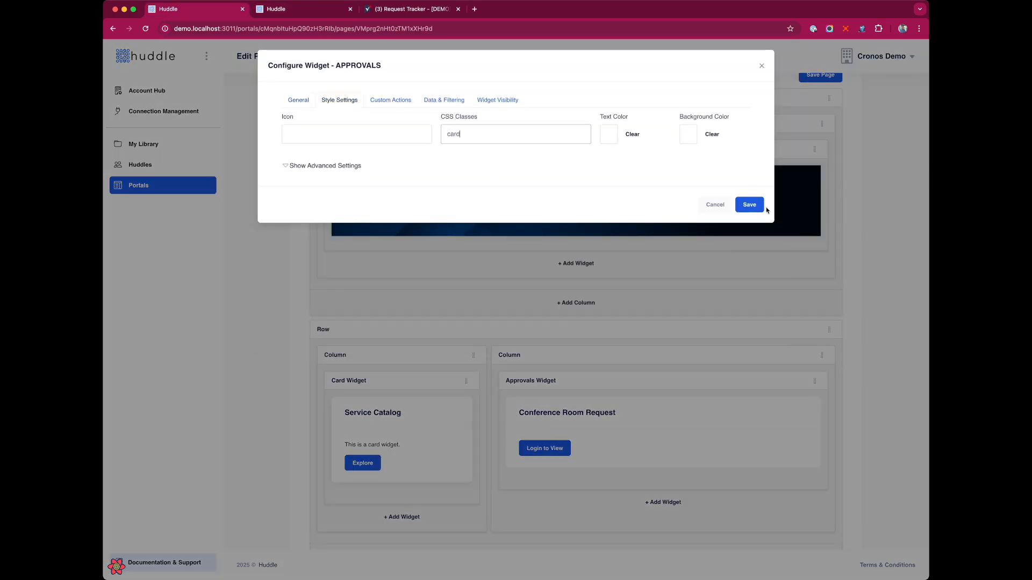
pyautogui.click(749, 204)
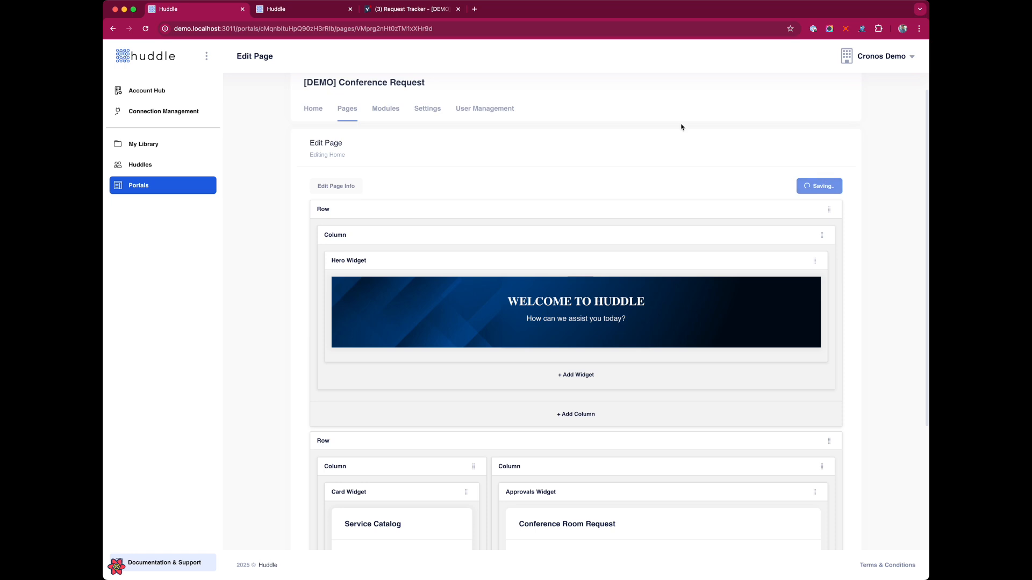
pyautogui.click(288, 7)
pyautogui.press('super+r')
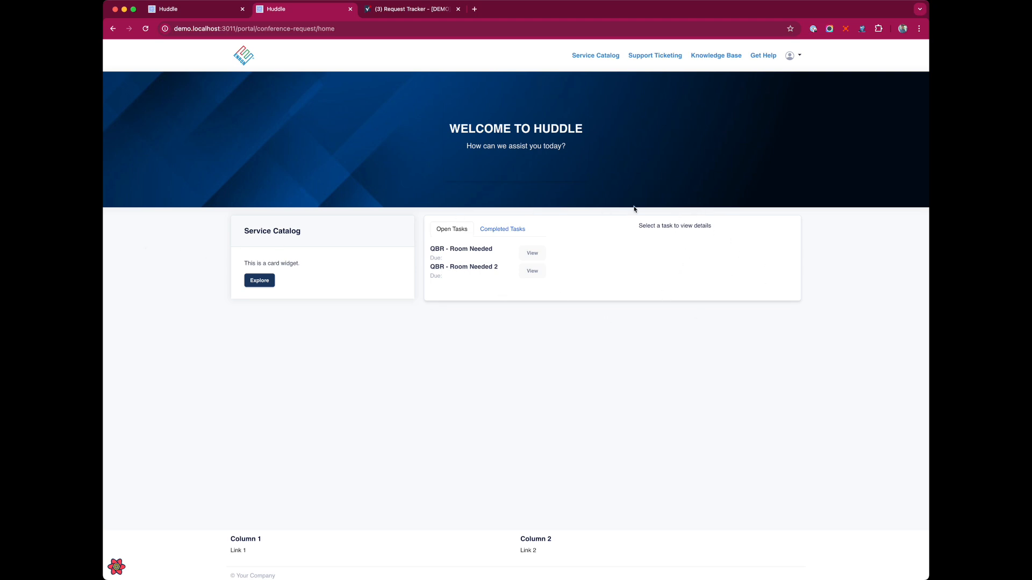
pyautogui.click(502, 230)
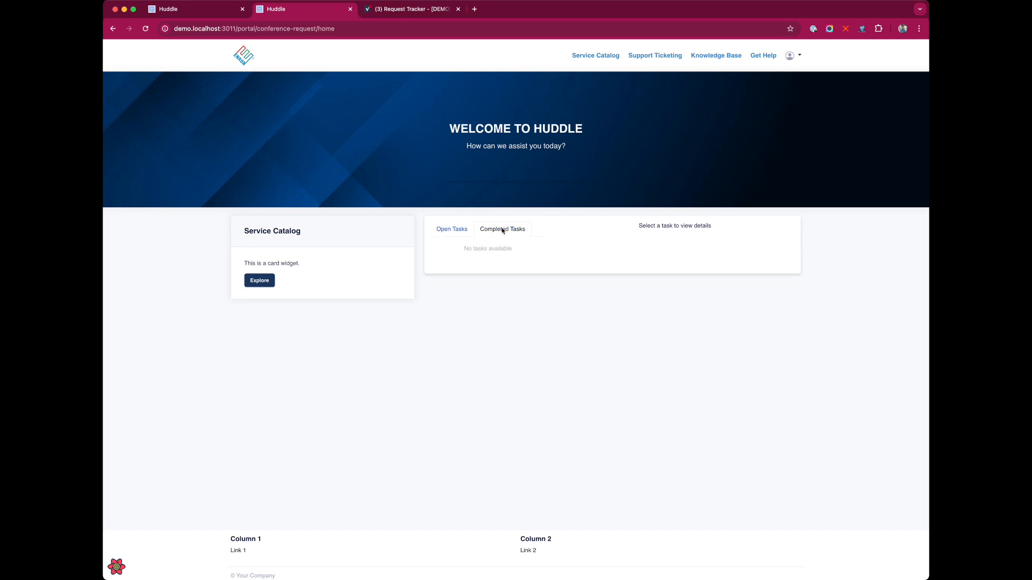
pyautogui.click(457, 230)
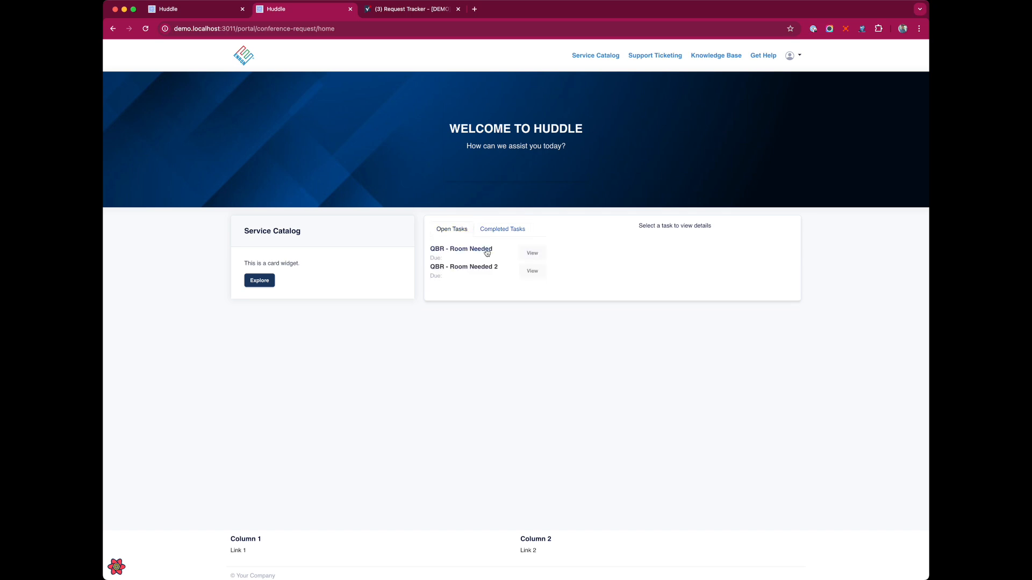
pyautogui.click(530, 254)
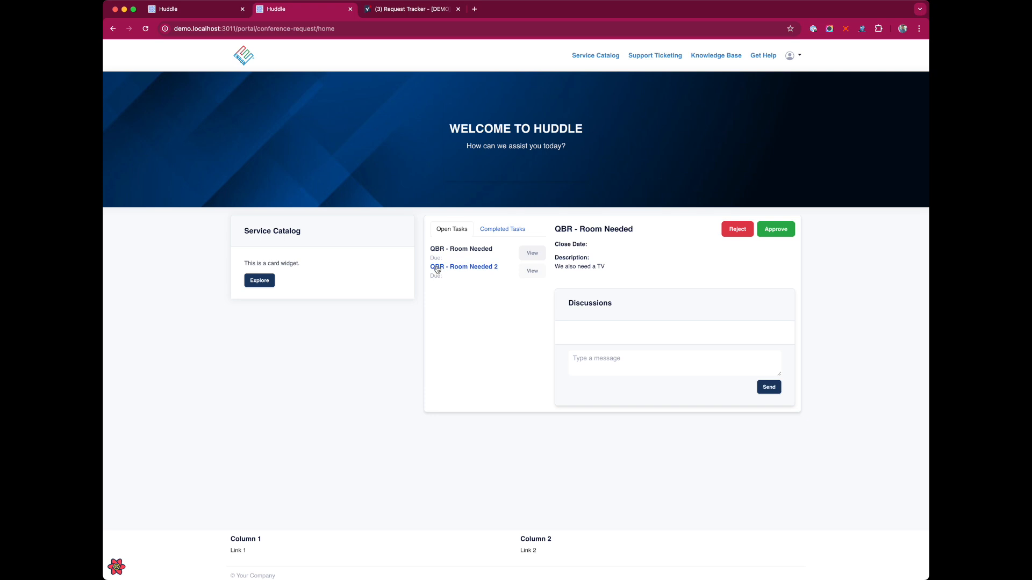
pyautogui.click(401, 9)
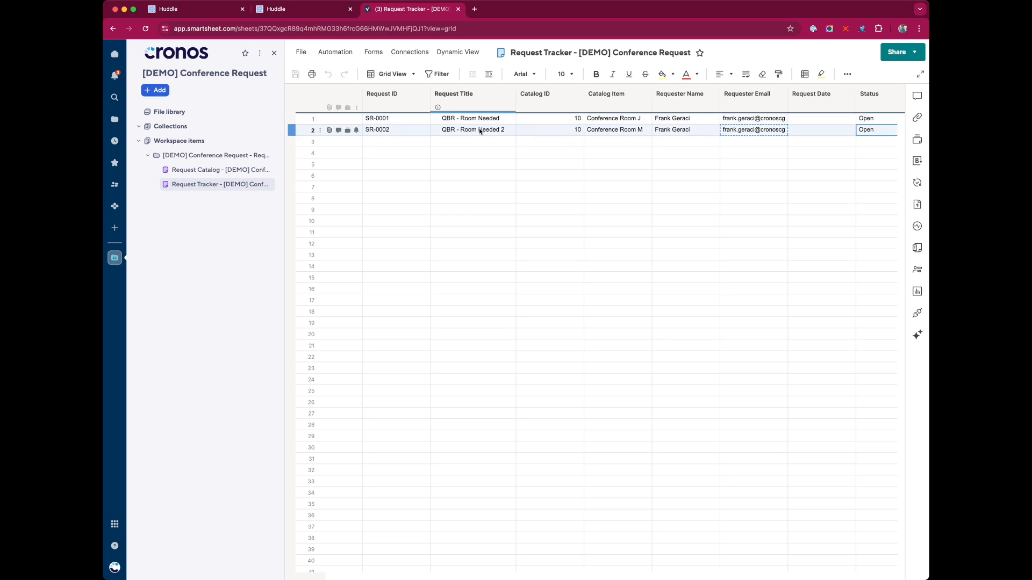
pyautogui.click(476, 121)
pyautogui.click(478, 131)
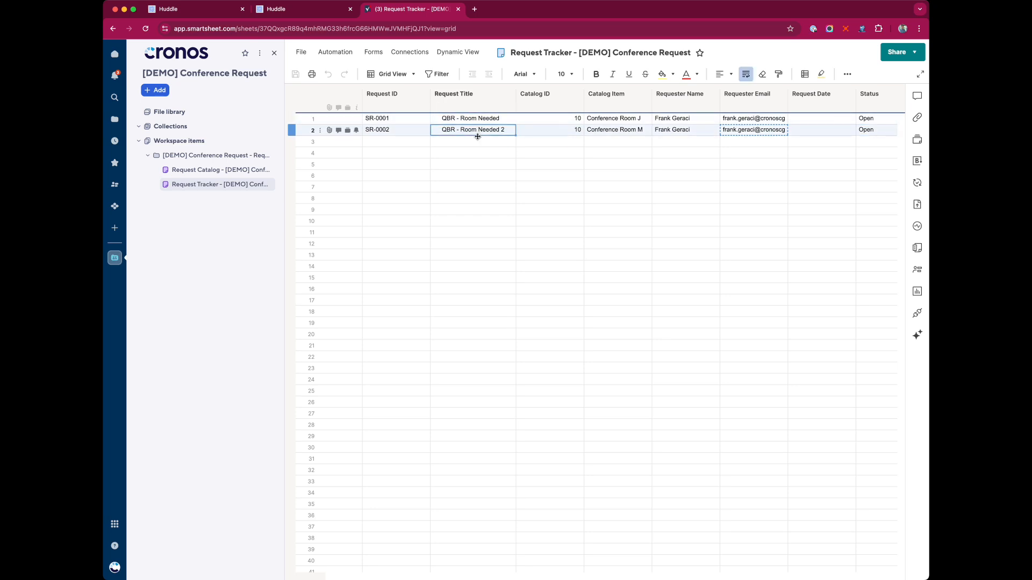
pyautogui.hscroll(5, 617, 129)
pyautogui.click(858, 94)
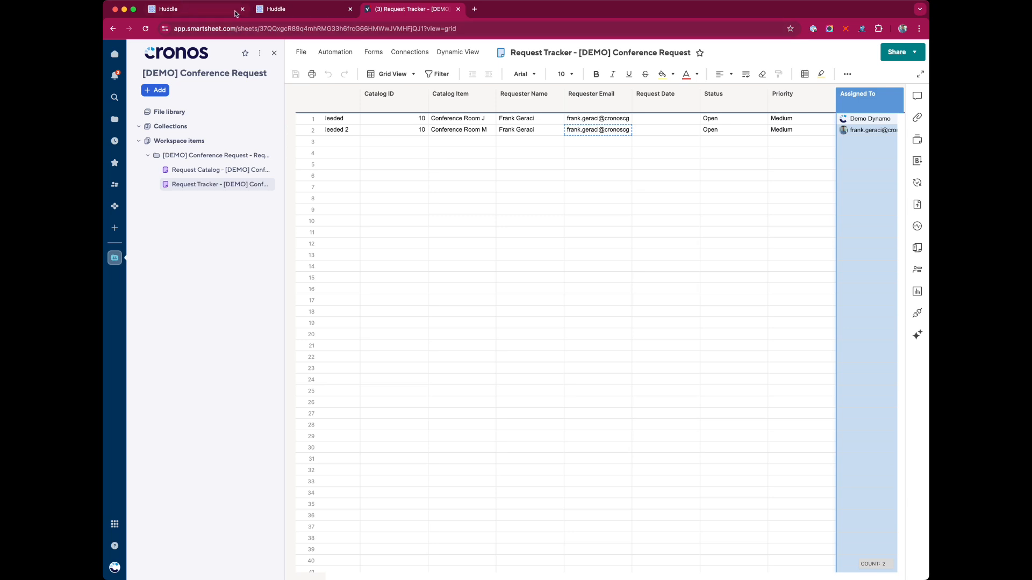
pyautogui.click(291, 11)
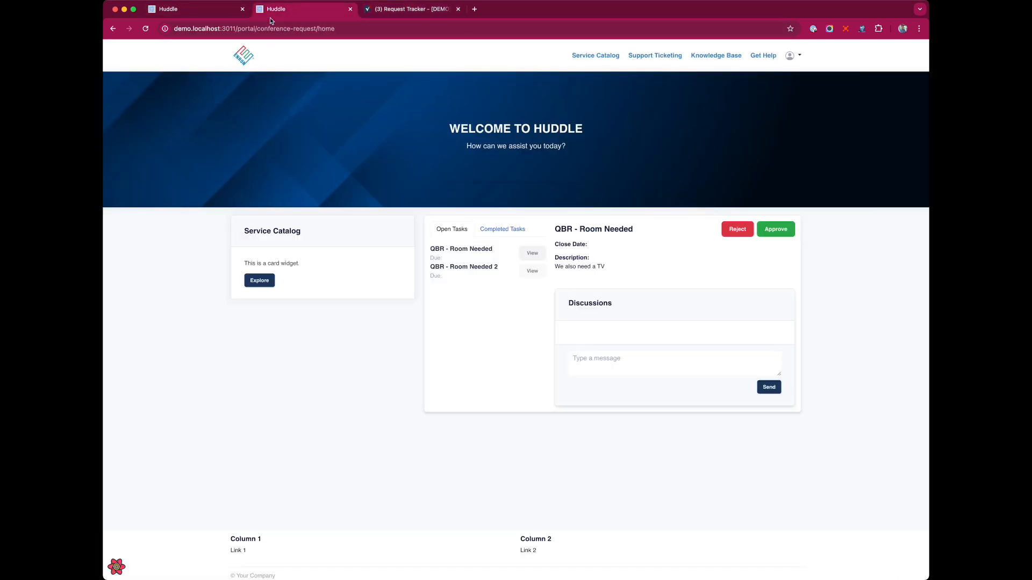
pyautogui.click(168, 10)
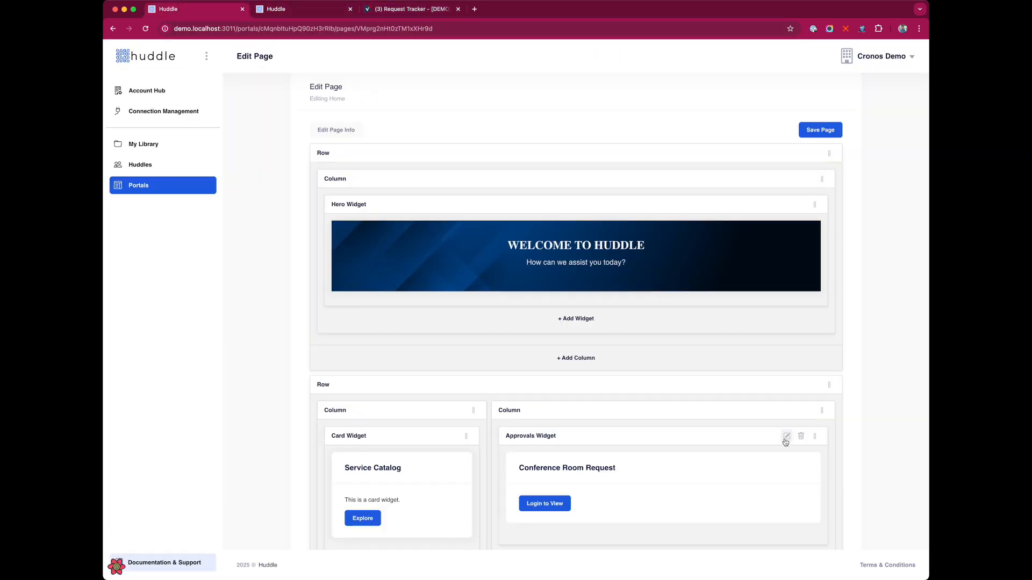
# Filter the approvals widget on Catalog ID 10, checking the sheet's Catalog ID values
pyautogui.click(791, 436)
pyautogui.click(444, 99)
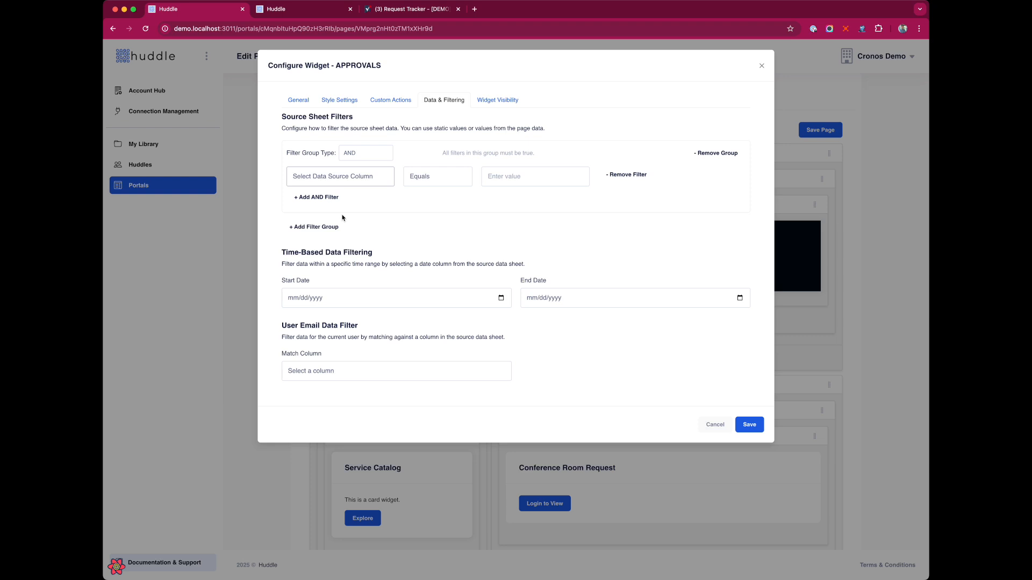
pyautogui.click(362, 205)
pyautogui.click(540, 177)
pyautogui.write('10')
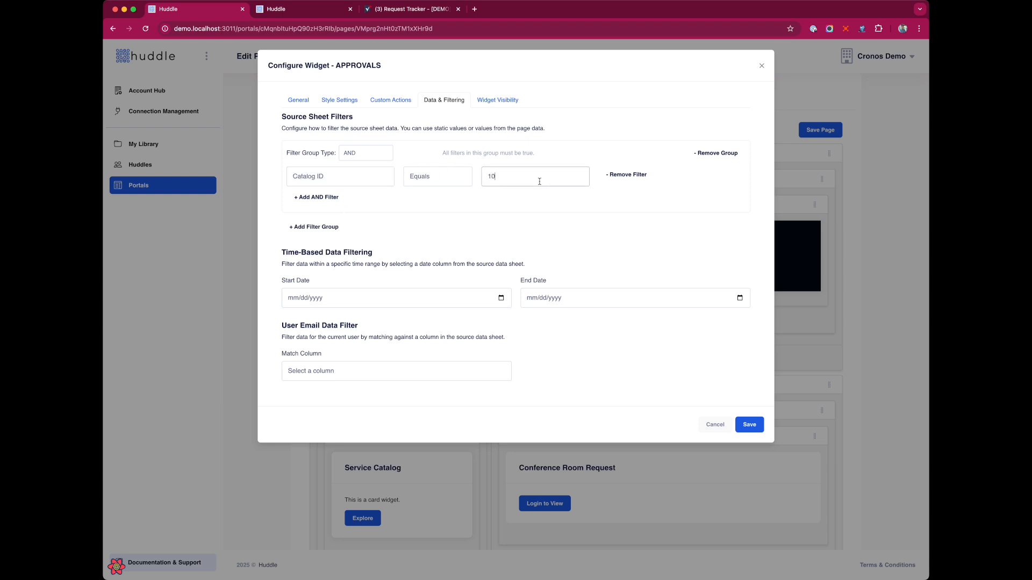
pyautogui.click(391, 10)
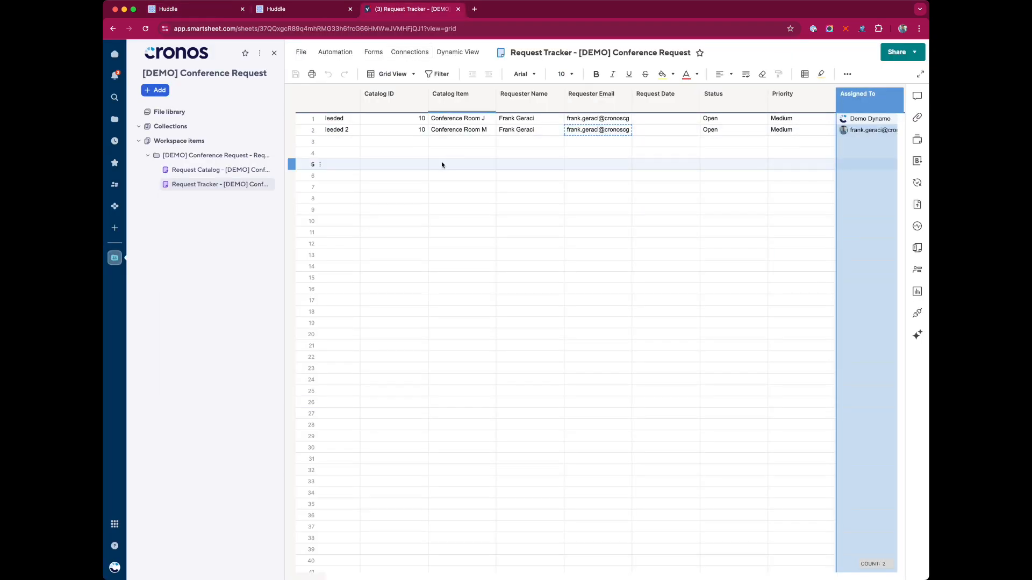
pyautogui.click(403, 107)
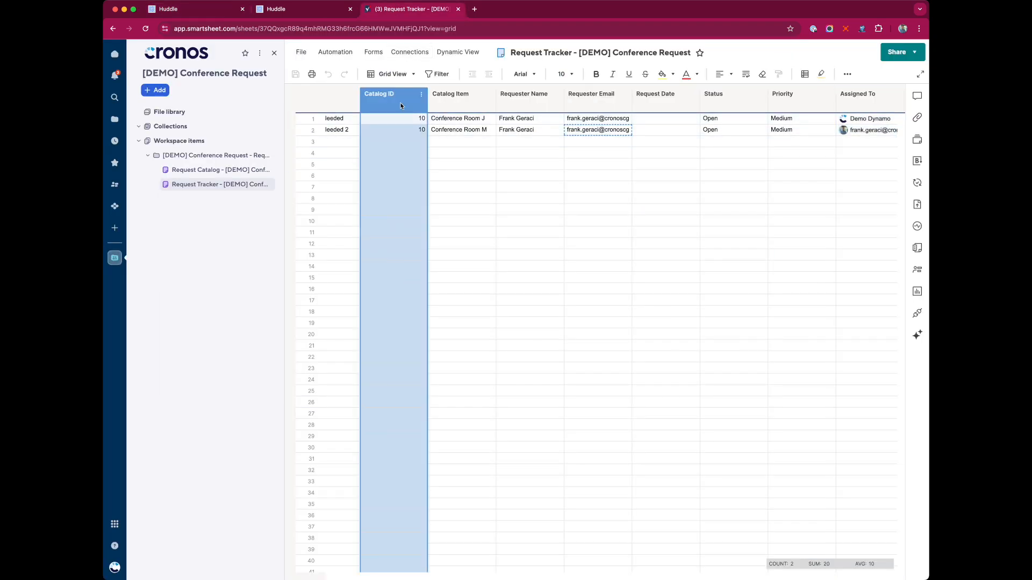
pyautogui.click(169, 10)
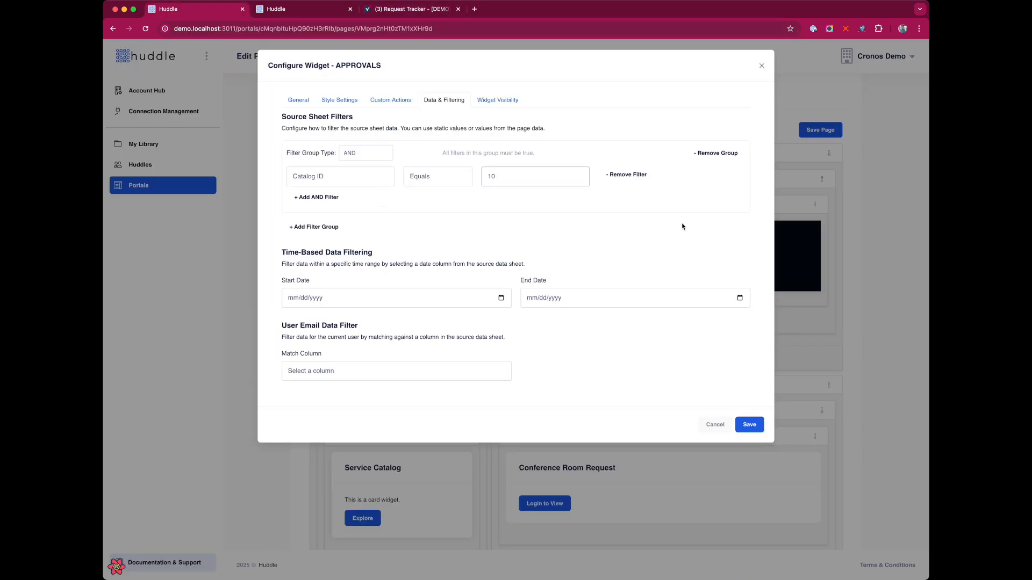
# Replace the Catalog ID filter with an Assigned To user match and save widget and page
pyautogui.click(715, 154)
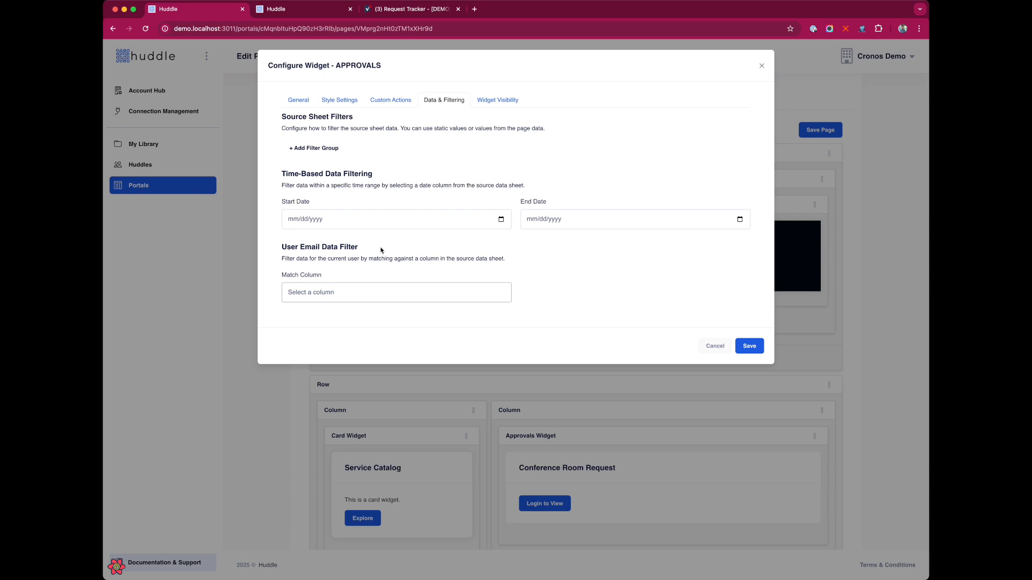
pyautogui.click(389, 394)
pyautogui.click(749, 346)
pyautogui.click(831, 129)
# Refresh the portal home and confirm who row 1 is assigned to in the sheet
pyautogui.click(289, 9)
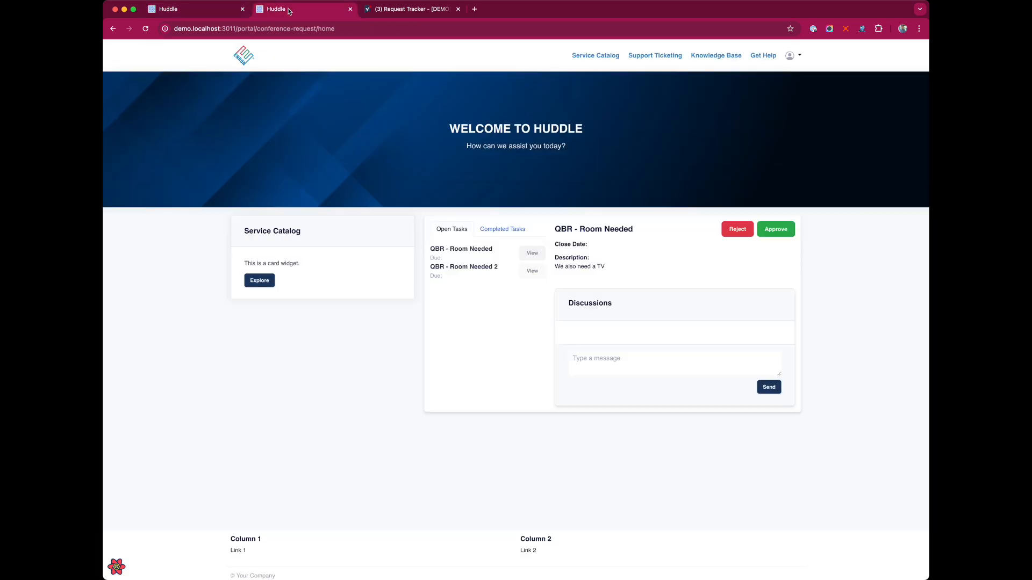
pyautogui.click(147, 28)
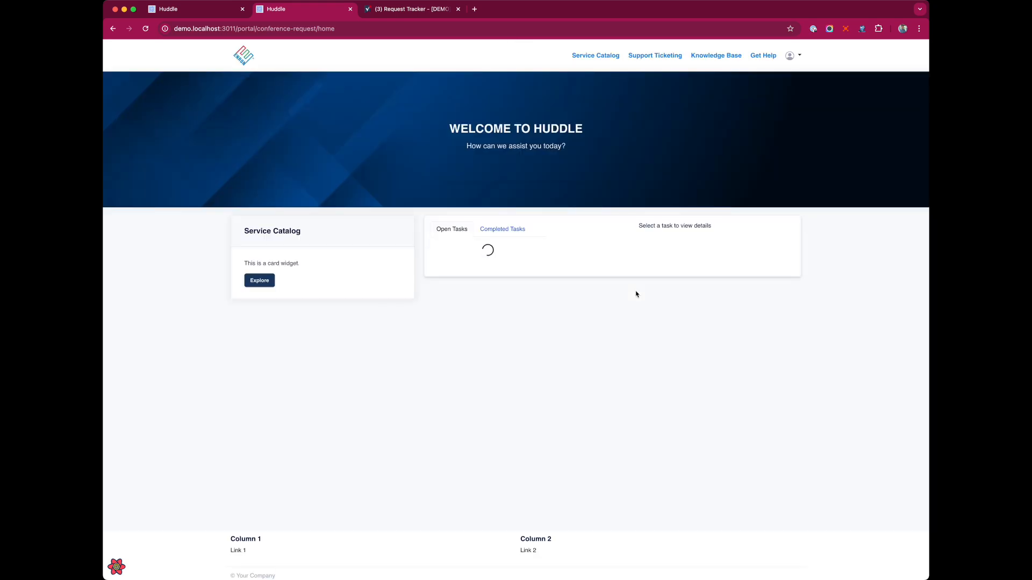
pyautogui.click(412, 8)
pyautogui.click(796, 119)
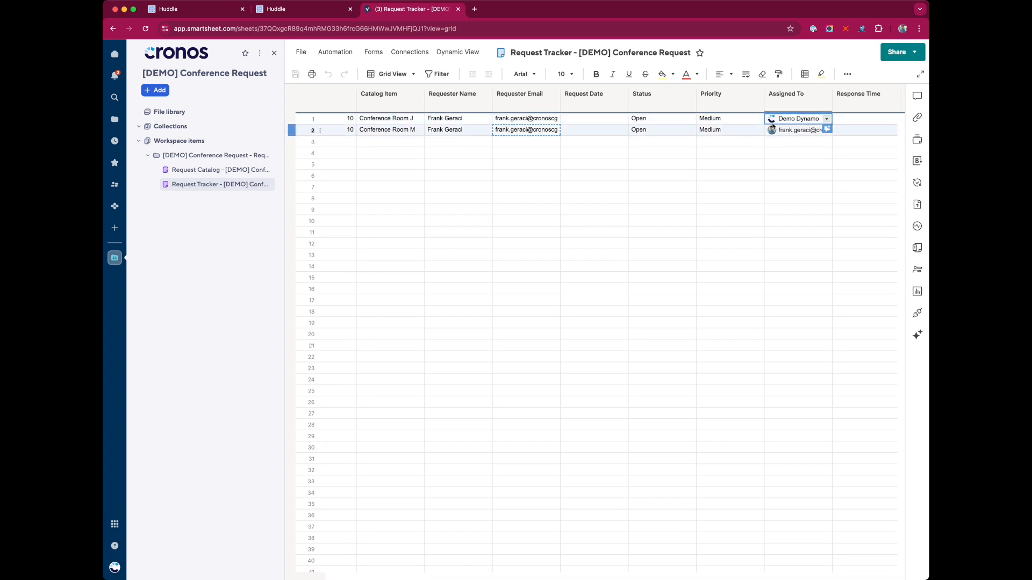
pyautogui.click(302, 10)
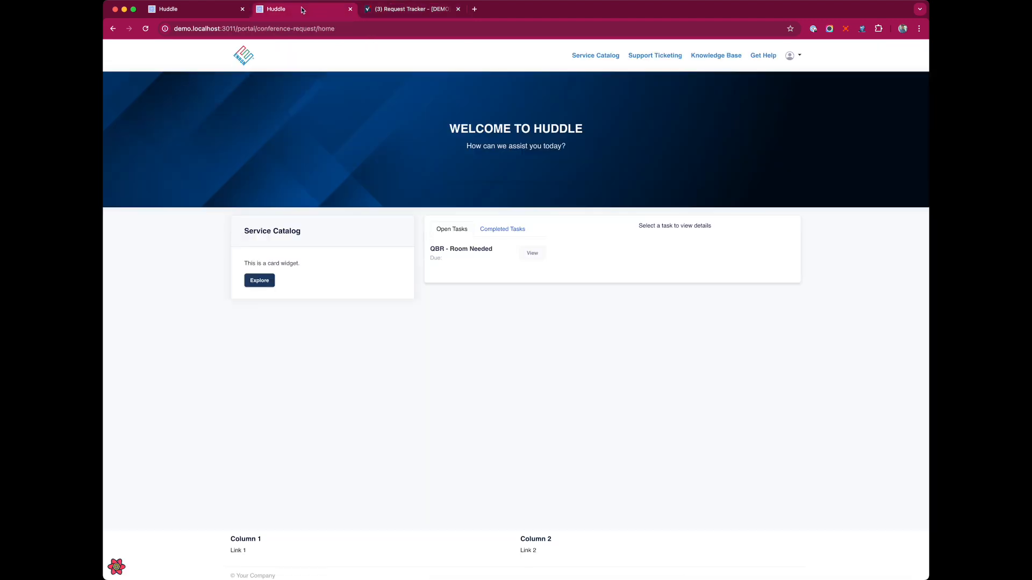
# Post 'Do you also need coffe' in the QBR - Room Needed task's discussion
pyautogui.click(542, 255)
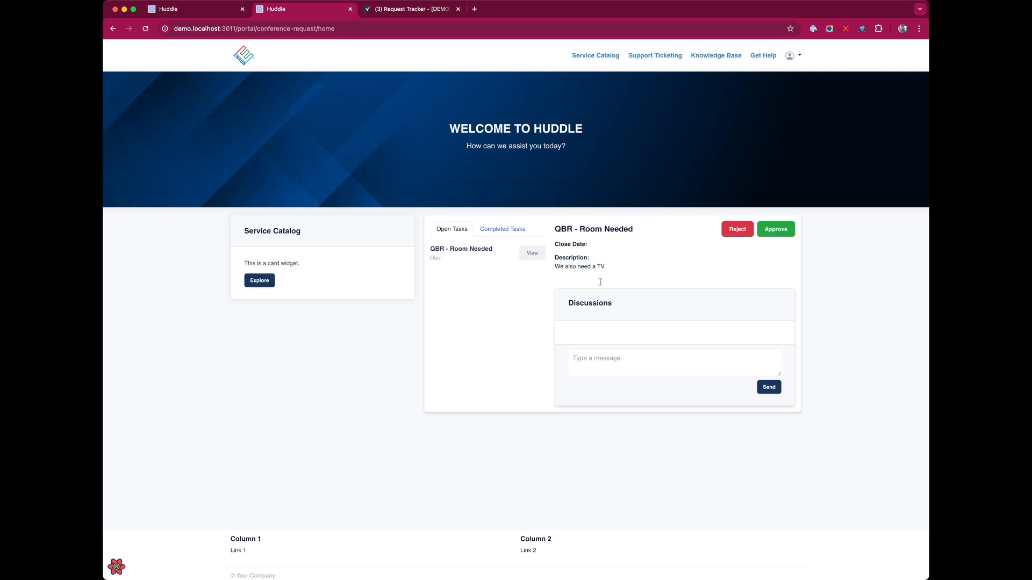
pyautogui.moveTo(555, 231); pyautogui.dragTo(636, 236)
pyautogui.moveTo(560, 246); pyautogui.dragTo(624, 267)
pyautogui.click(555, 270)
pyautogui.click(685, 372)
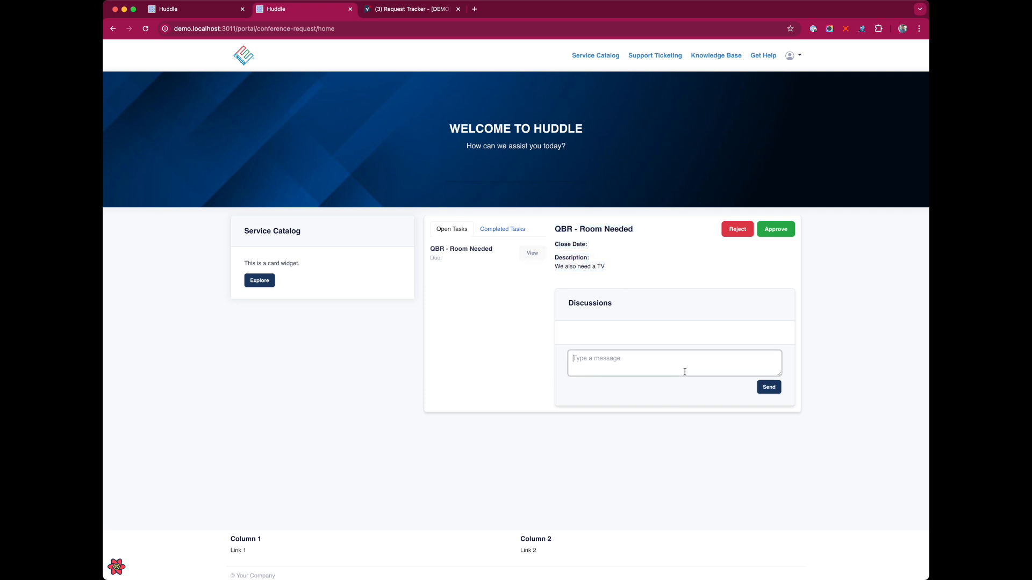
pyautogui.write('Do you also need coffe?')
pyautogui.click(777, 387)
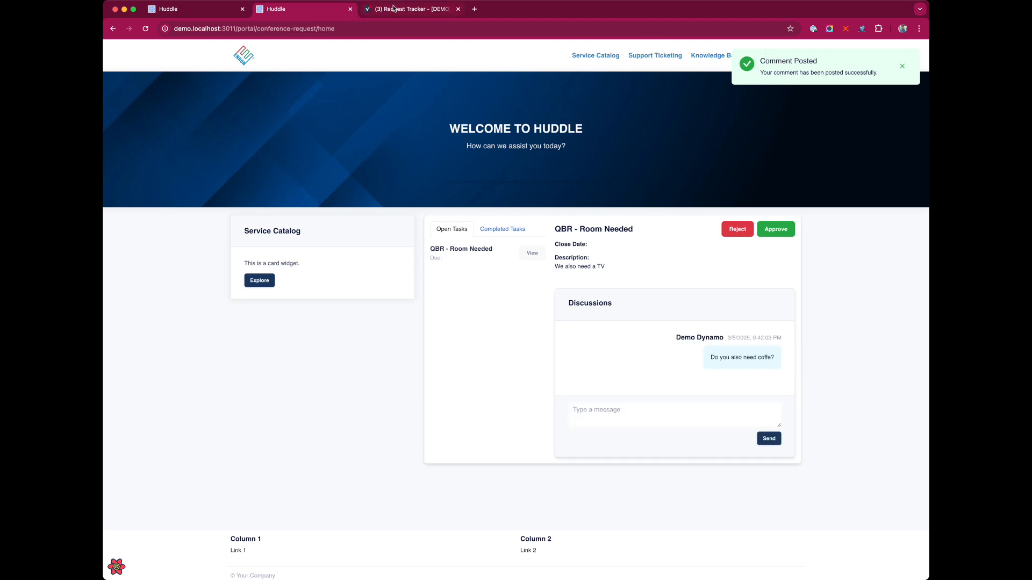
pyautogui.click(393, 9)
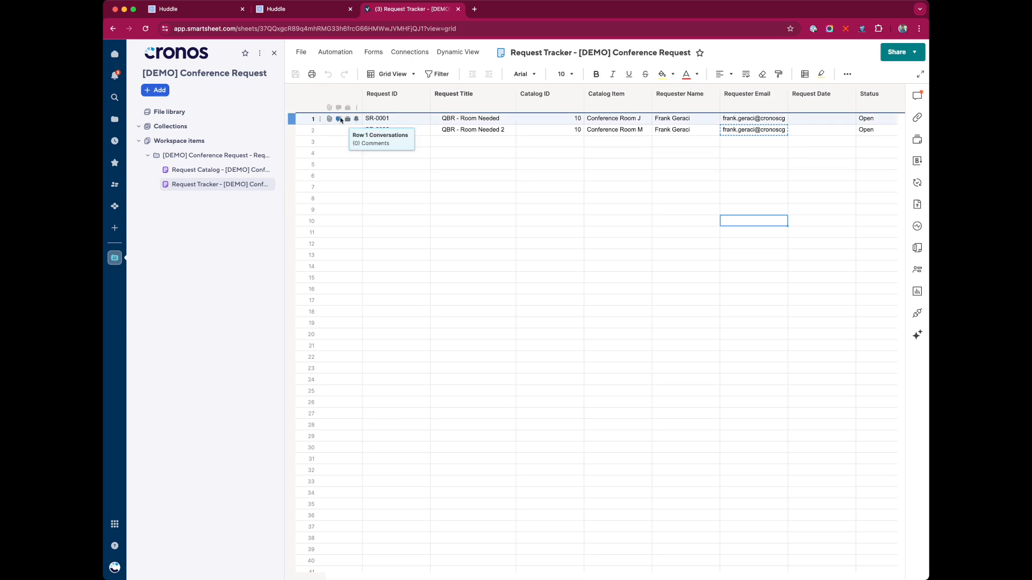
# Read the coffee comment in row 1's Conversations panel, then close the panel
pyautogui.click(339, 119)
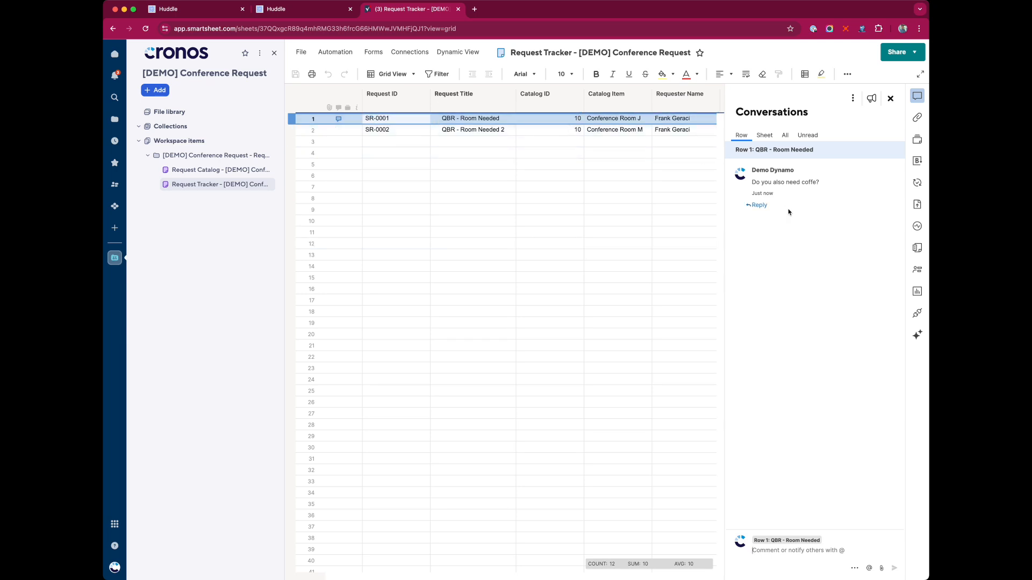
pyautogui.moveTo(751, 183); pyautogui.dragTo(844, 186)
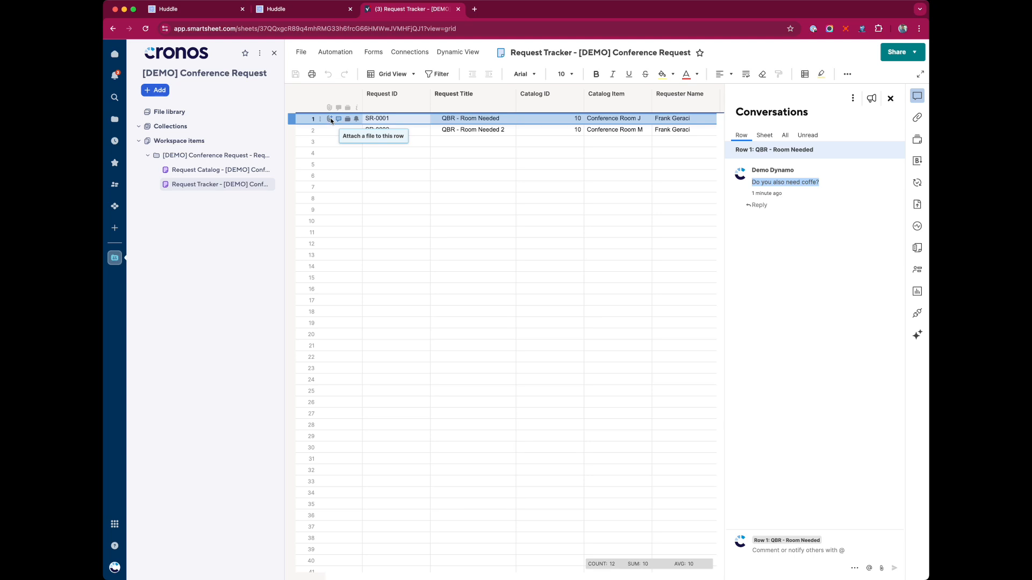
pyautogui.hscroll(3, 541, 139)
pyautogui.click(891, 98)
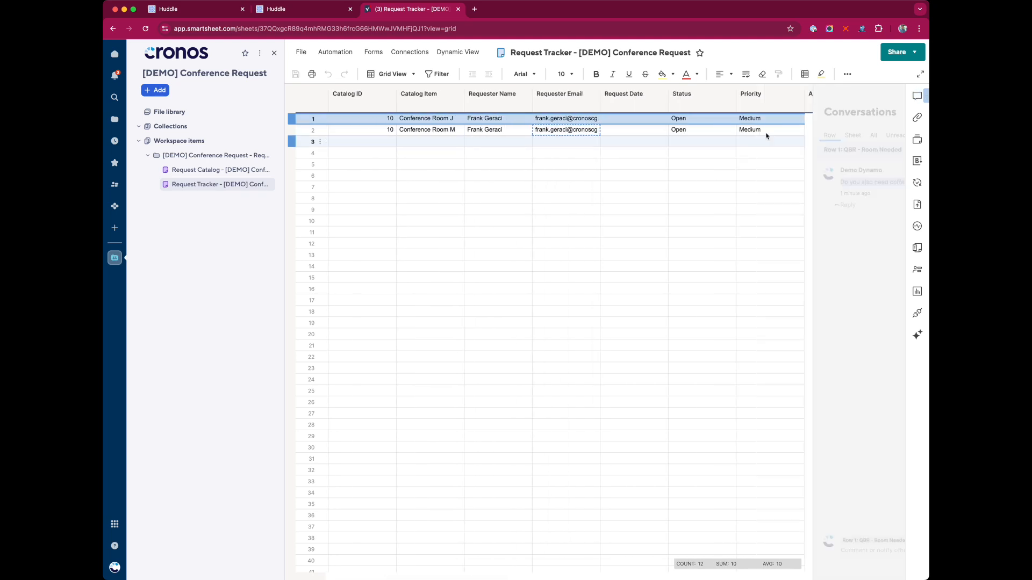
pyautogui.hscroll(-3, 570, 144)
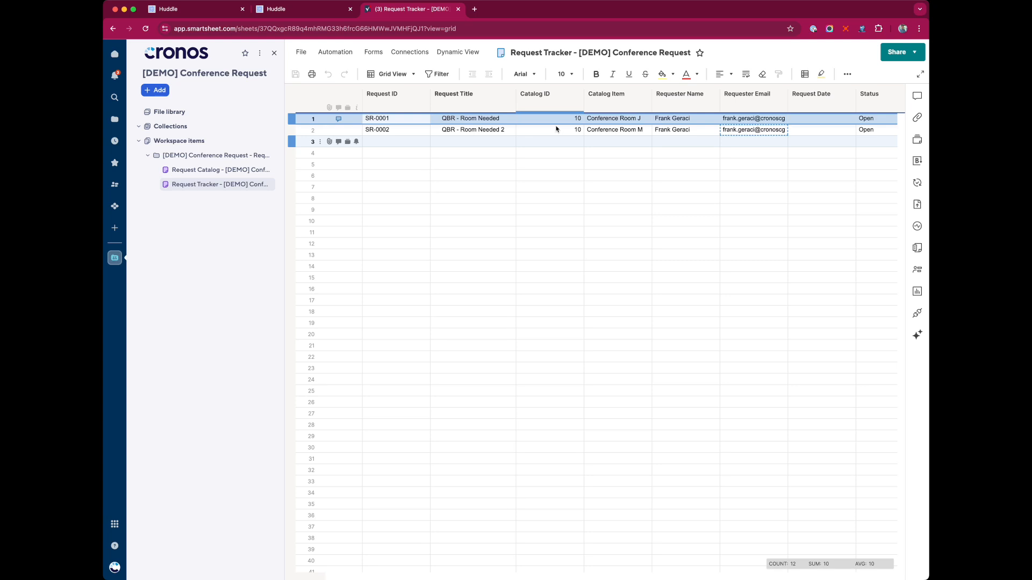
# Review row 1's Catalog ID, Catalog Item, requester, Status, Priority and Request Date values
pyautogui.click(564, 119)
pyautogui.click(635, 118)
pyautogui.click(688, 119)
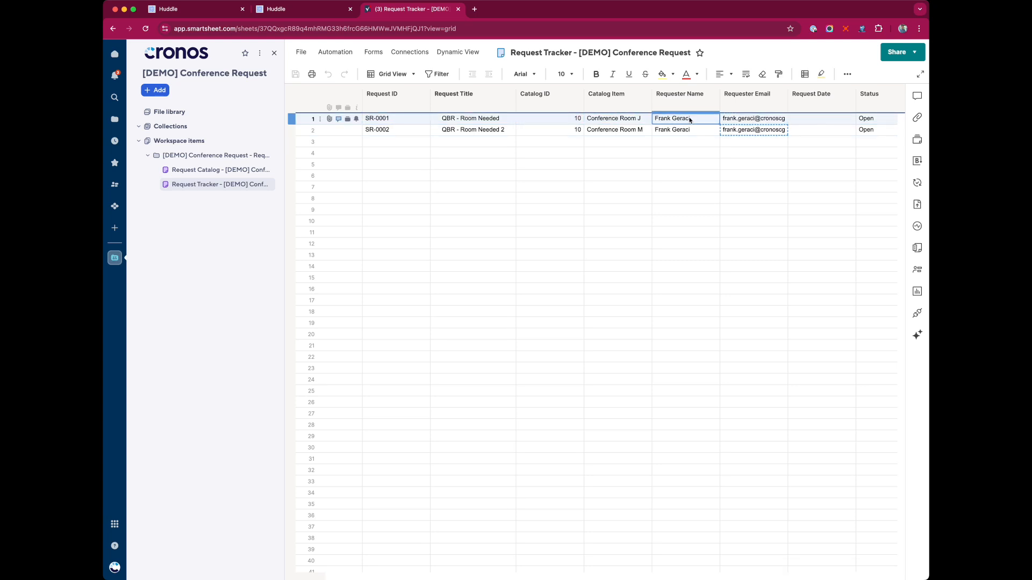
pyautogui.click(745, 119)
pyautogui.click(549, 119)
pyautogui.click(624, 122)
pyautogui.click(668, 119)
pyautogui.click(529, 122)
pyautogui.click(607, 121)
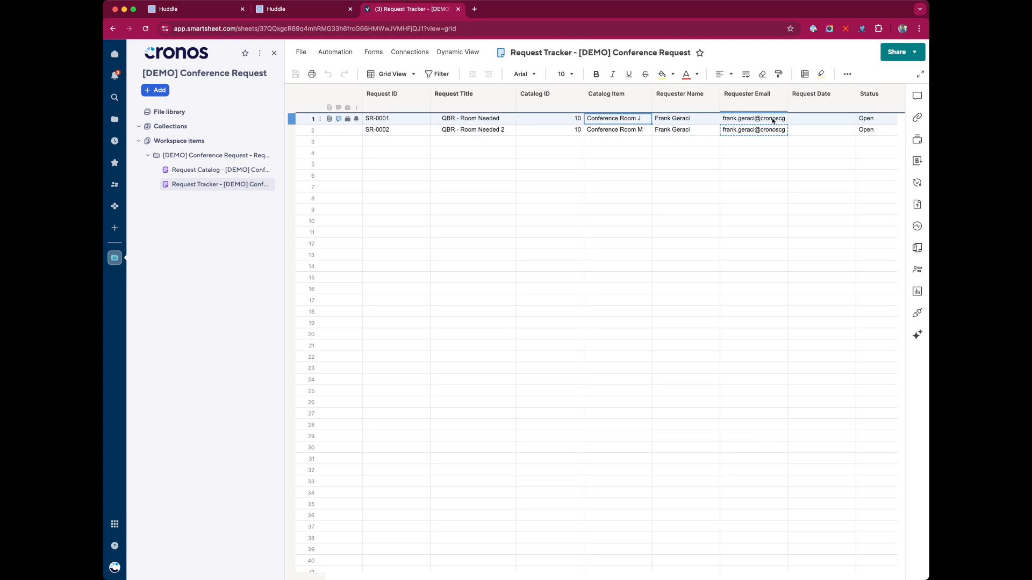
pyautogui.hscroll(3, 780, 123)
pyautogui.click(830, 118)
pyautogui.click(864, 118)
pyautogui.click(726, 120)
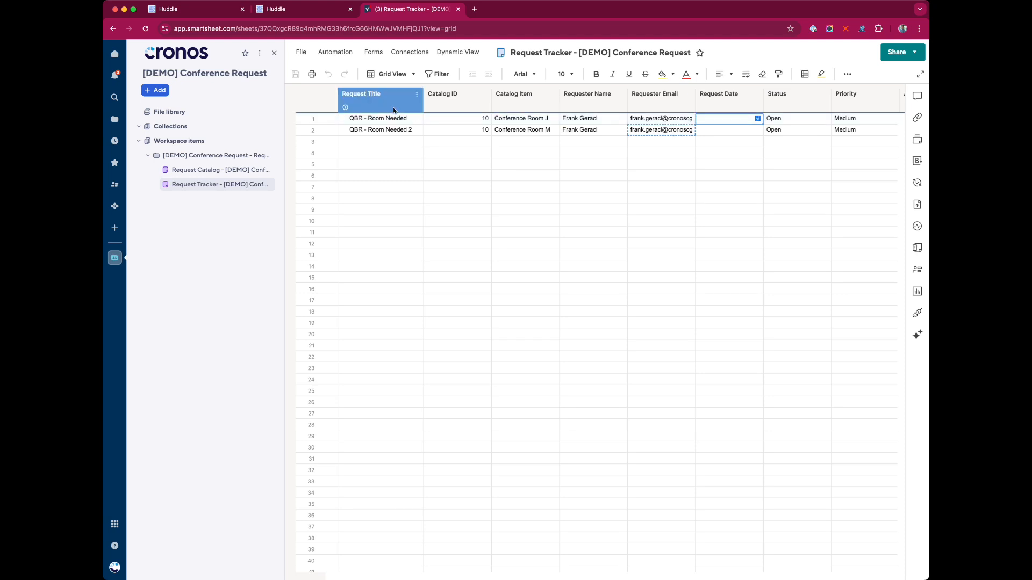
pyautogui.click(311, 9)
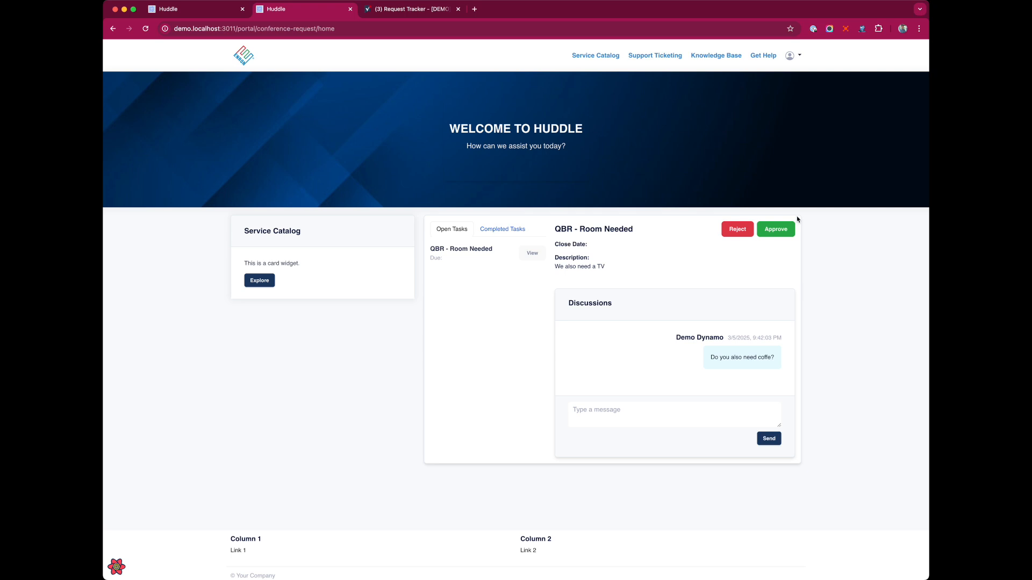
# Approve the QBR - Room Needed request and confirm the Request Tracker sheet shows status Approve
pyautogui.click(778, 230)
pyautogui.click(517, 230)
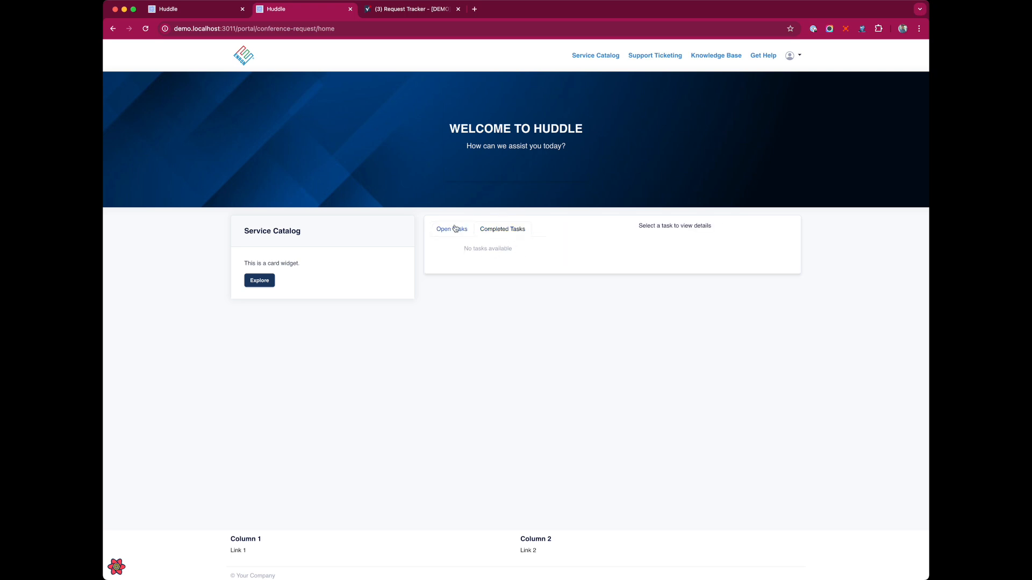
pyautogui.click(409, 9)
pyautogui.click(563, 188)
pyautogui.press('super+r')
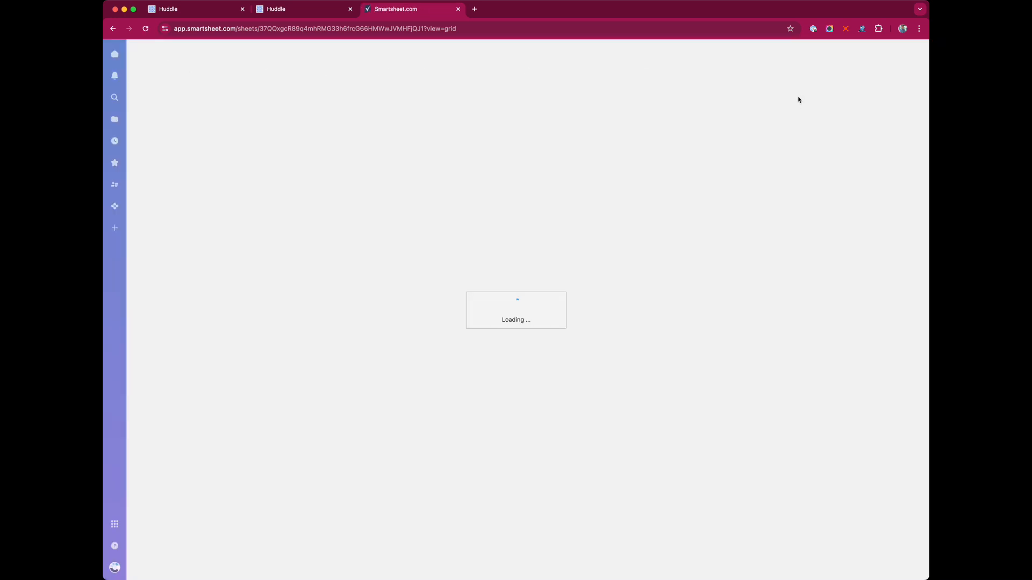
pyautogui.hscroll(2, 774, 122)
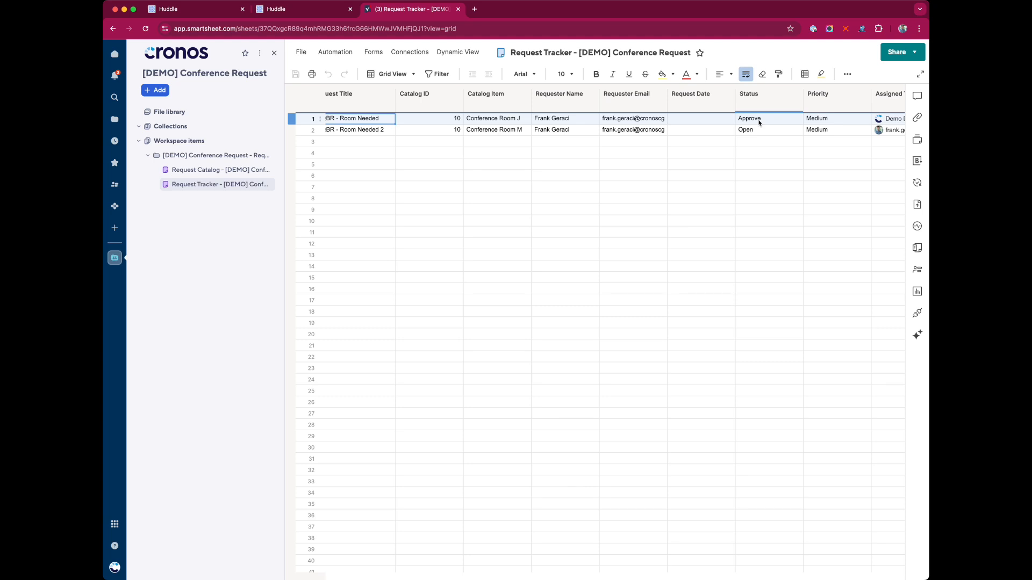
# Open the portal's request-management page in a new tab from the editor's Pages list
pyautogui.click(299, 8)
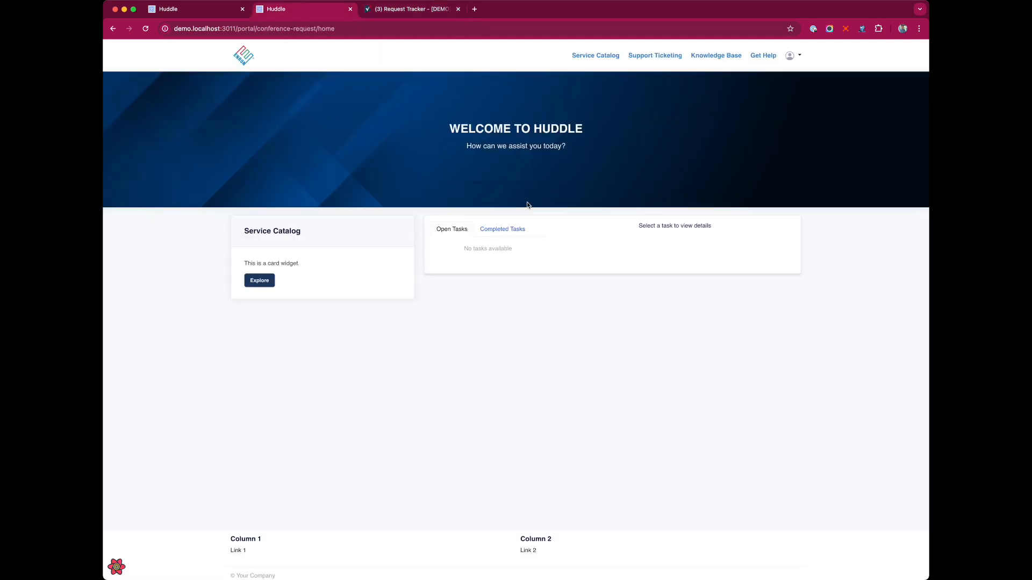
pyautogui.click(168, 9)
pyautogui.scroll(3, 404, 226)
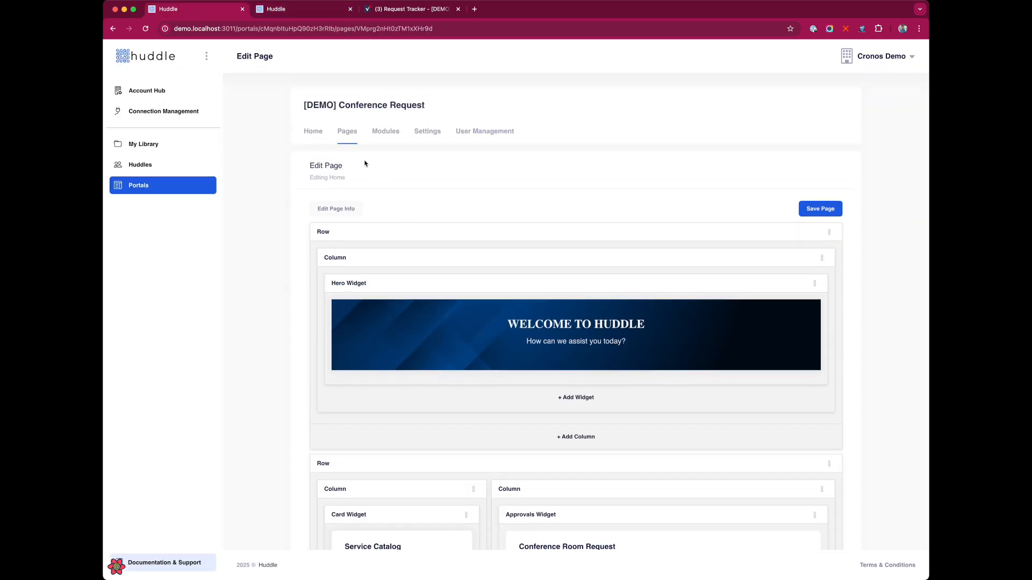
pyautogui.click(348, 138)
pyautogui.click(587, 279)
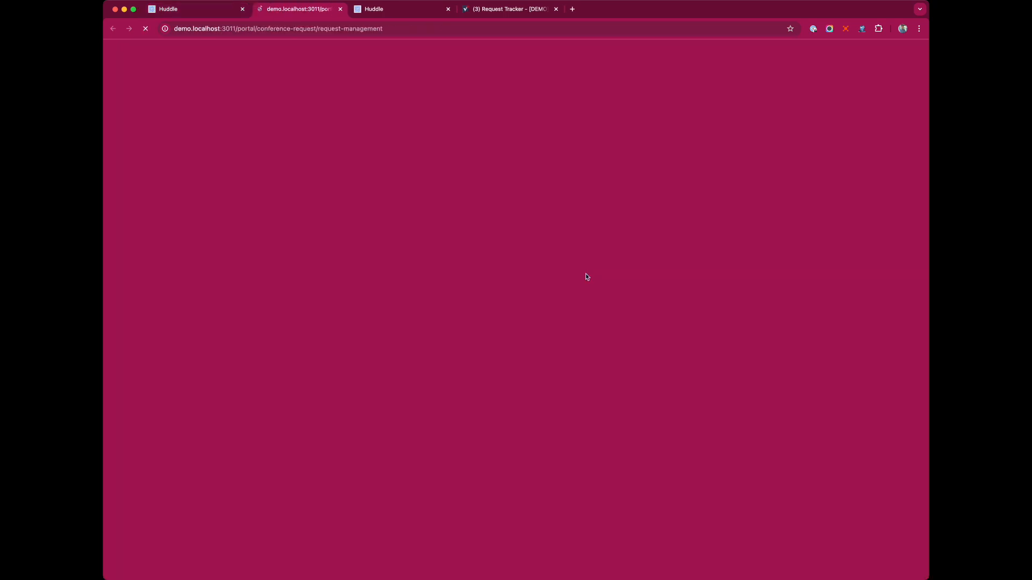